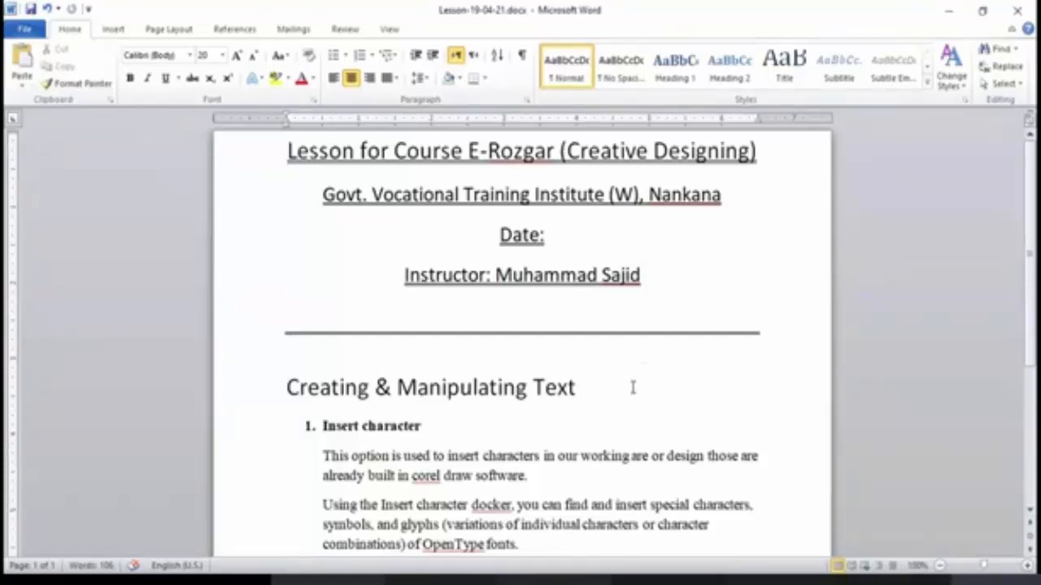
Read through the lesson notes, switch to CorelDRAW, and open the Insert Character docker.
scroll(632, 388, down, 5)
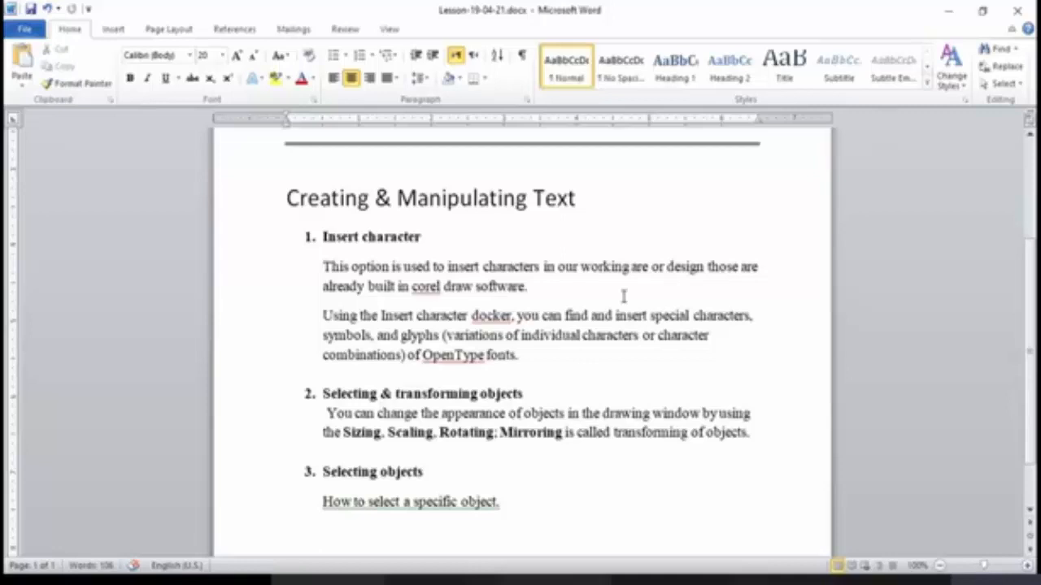
key(alt+Tab)
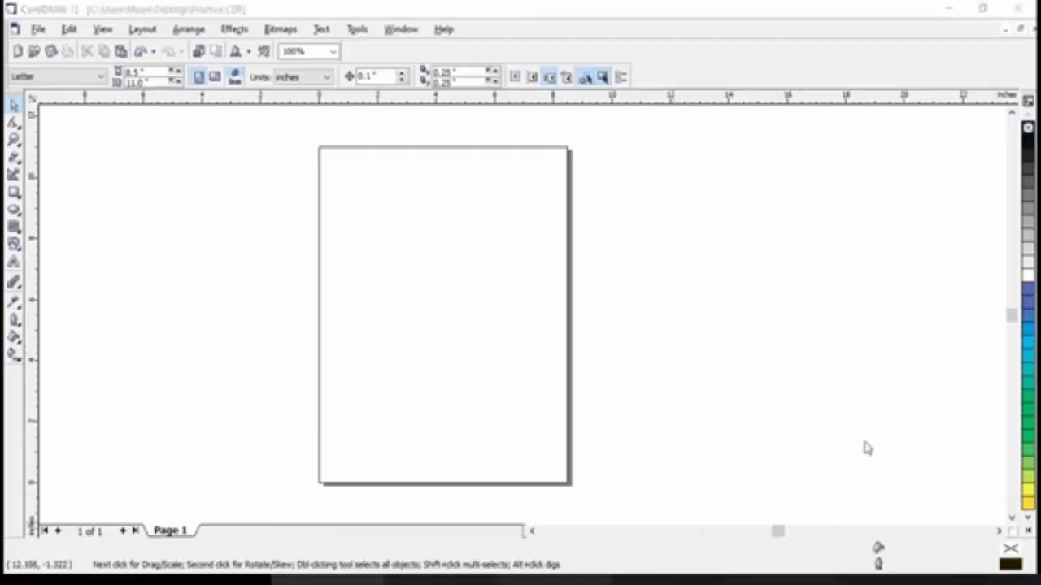
click(835, 32)
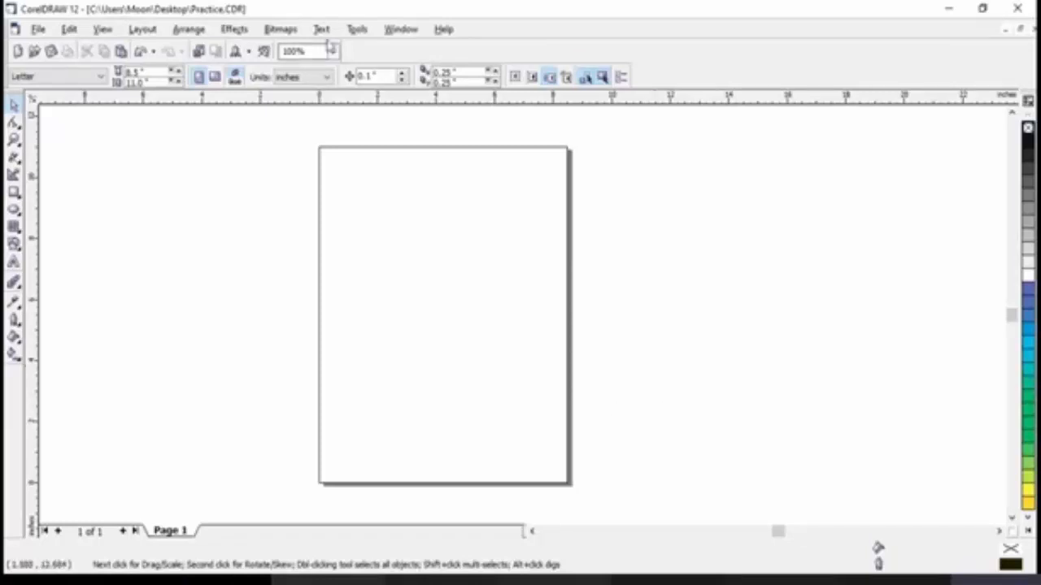
click(322, 30)
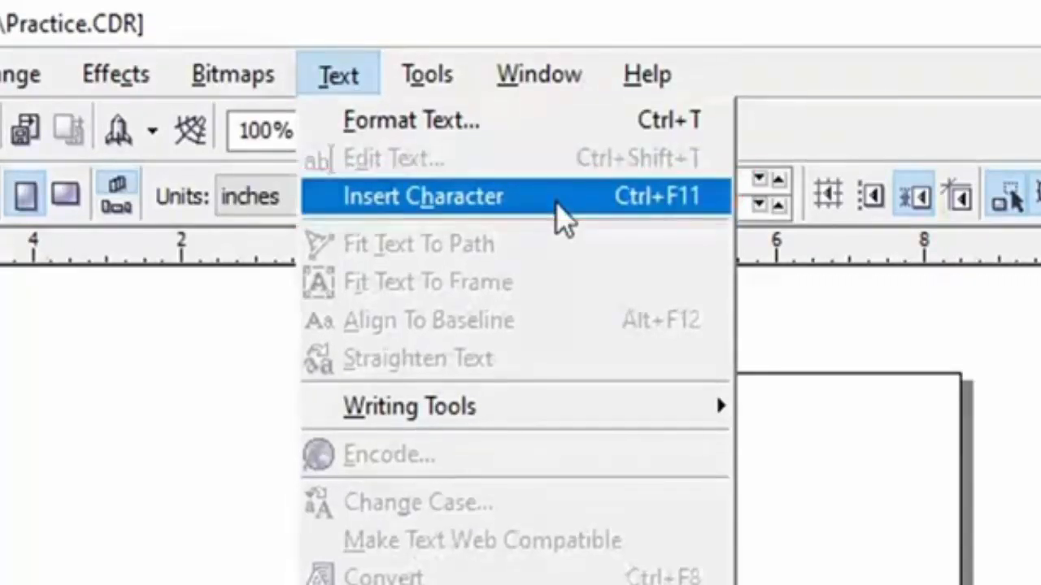
click(563, 218)
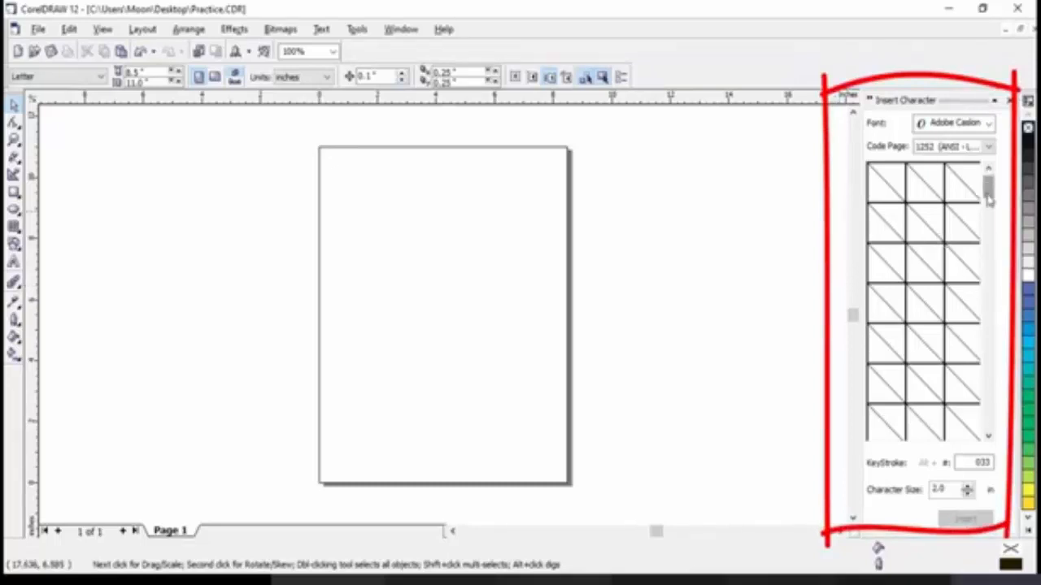
mouse_move(989, 188)
mouse_down()
mouse_move(987, 320)
mouse_move(988, 180)
mouse_up()
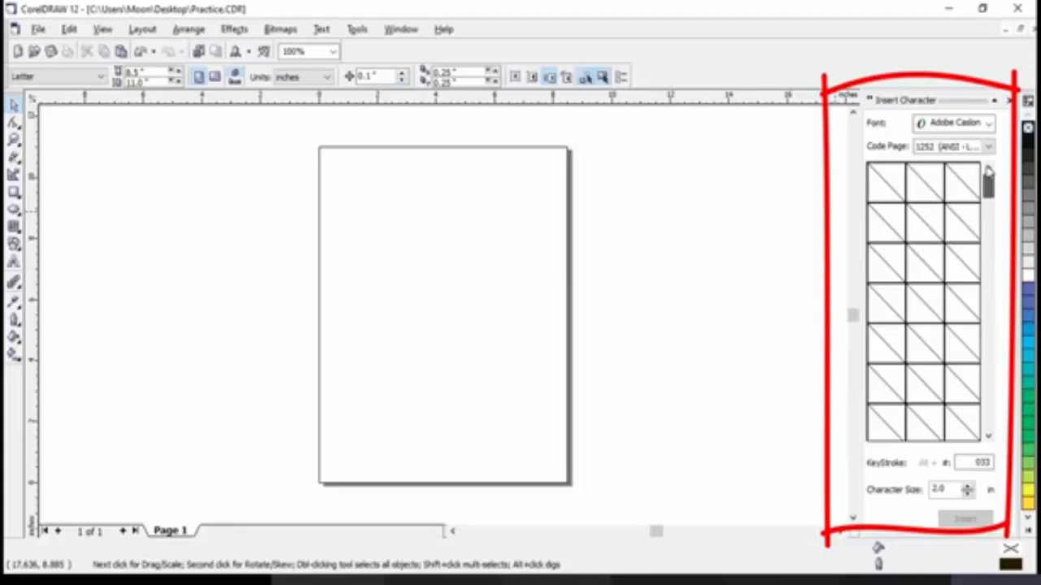
Set the Insert Character font to Arial.
click(989, 124)
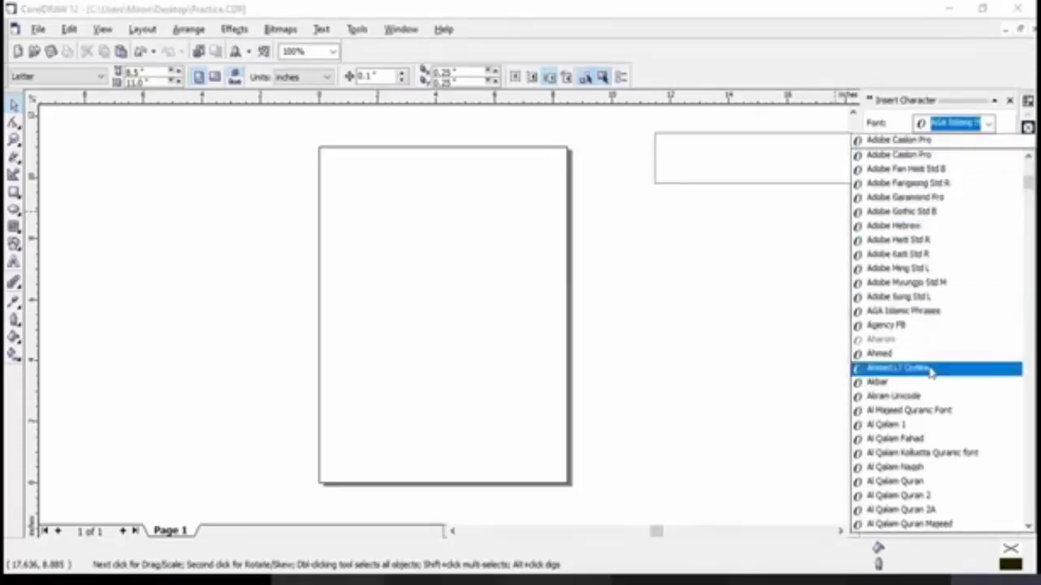
scroll(931, 372, down, 7)
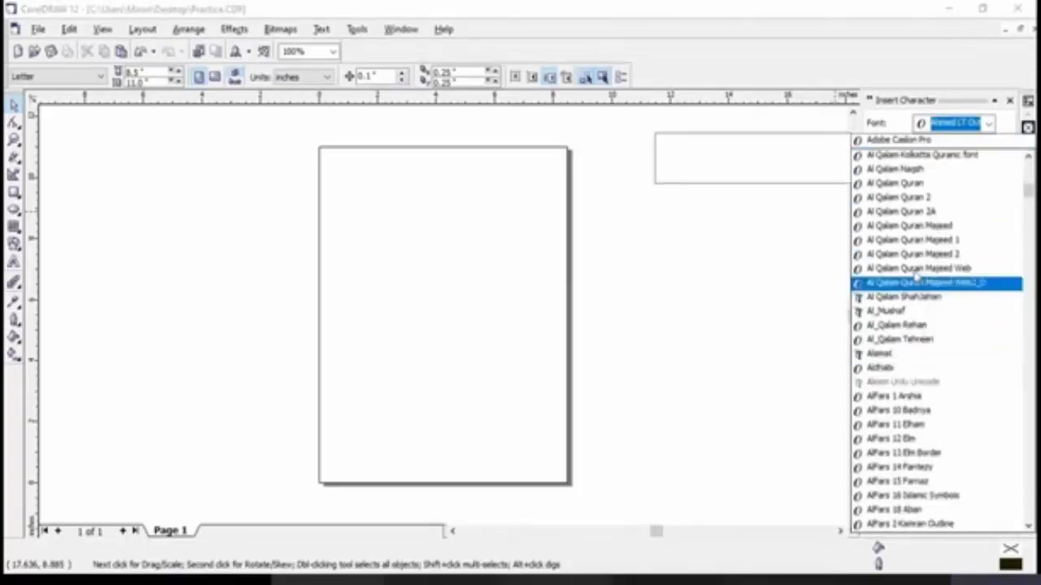
scroll(913, 386, down, 14)
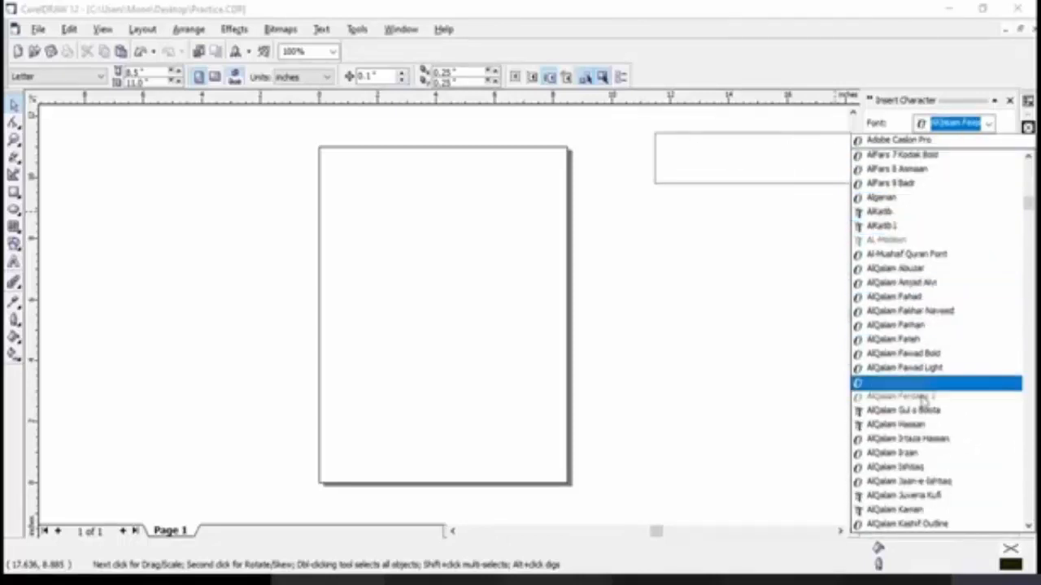
scroll(923, 403, down, 3)
scroll(924, 403, down, 8)
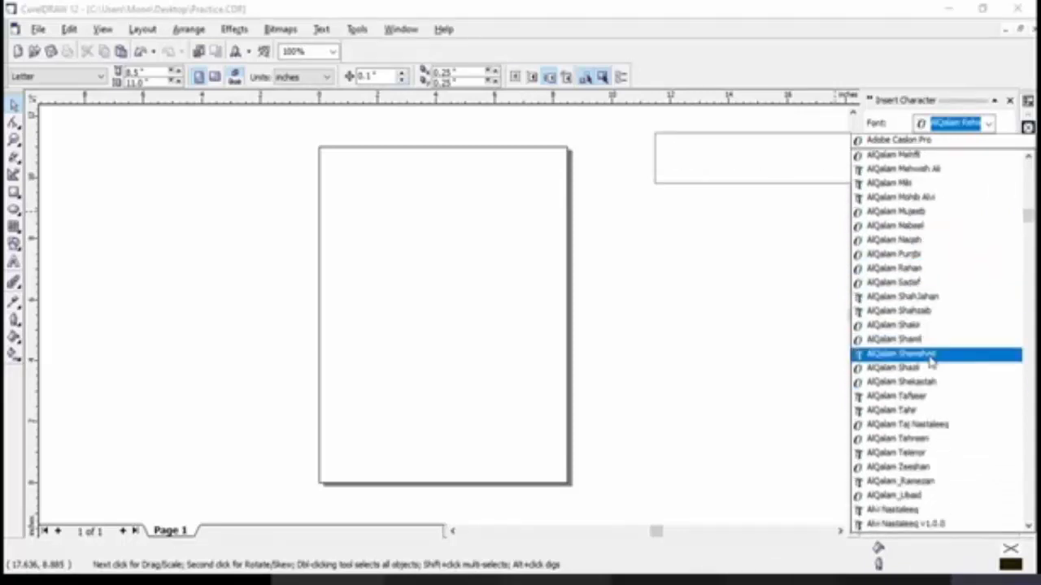
scroll(931, 361, down, 5)
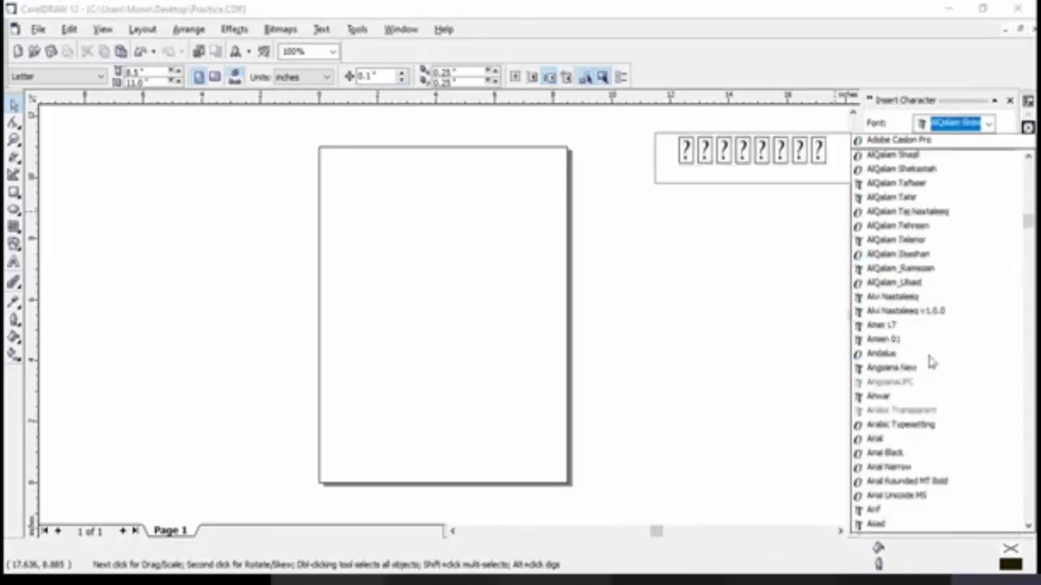
scroll(932, 362, down, 1)
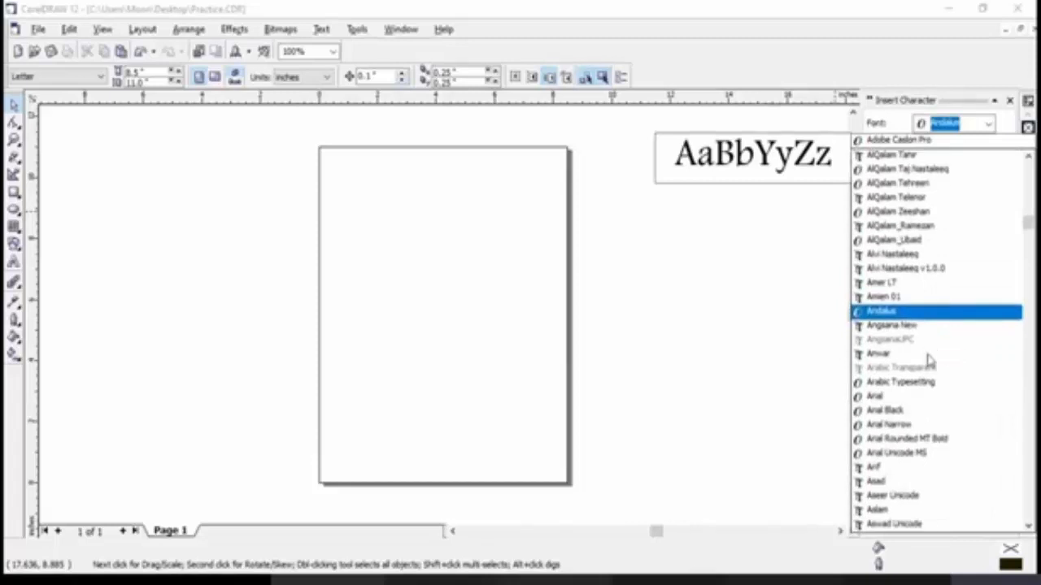
click(886, 399)
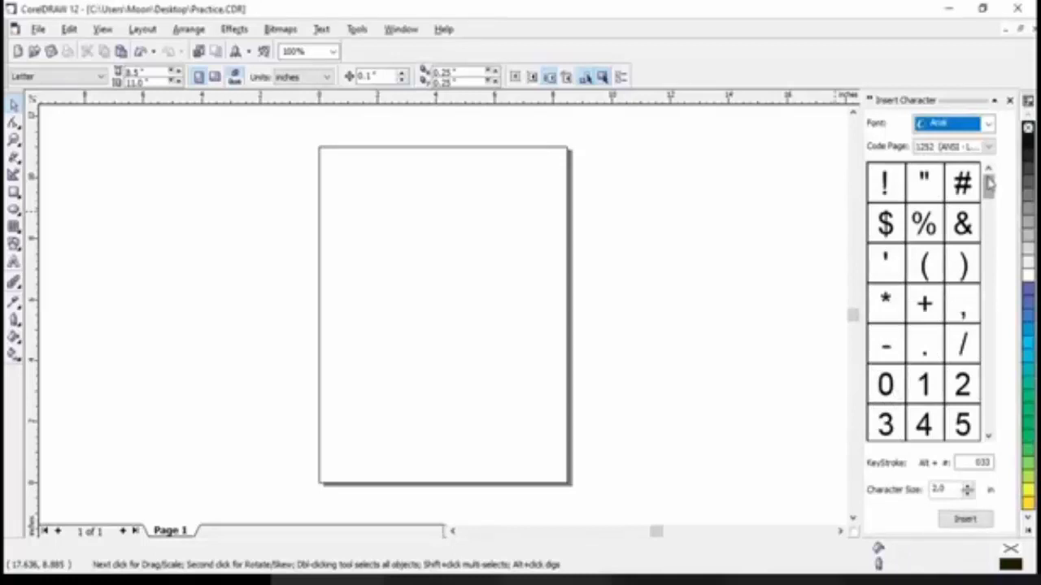
Set the code page to All Characters for the Arial character list.
drag(989, 183, 987, 293)
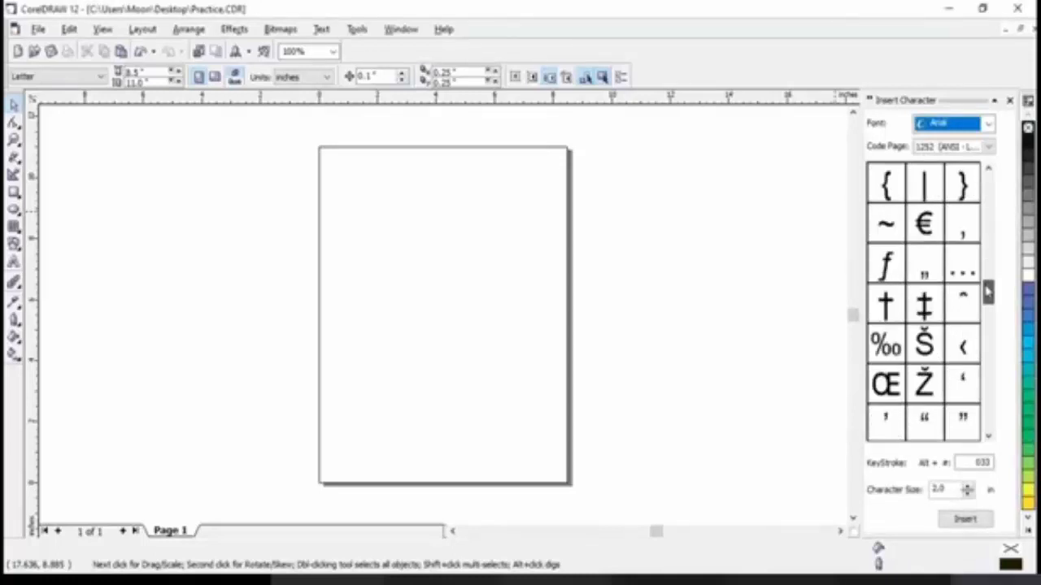
click(987, 147)
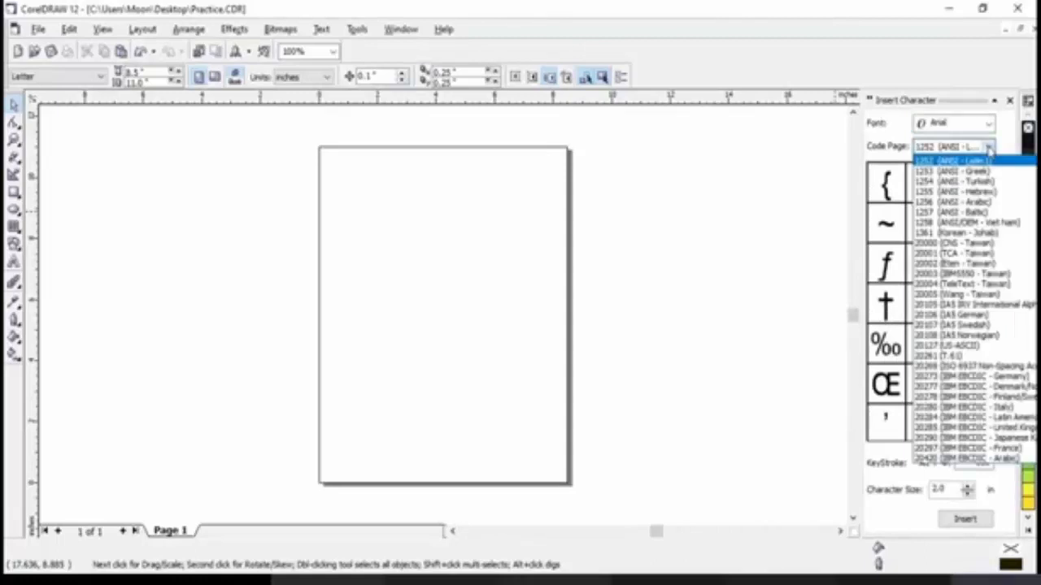
scroll(967, 195, up, 8)
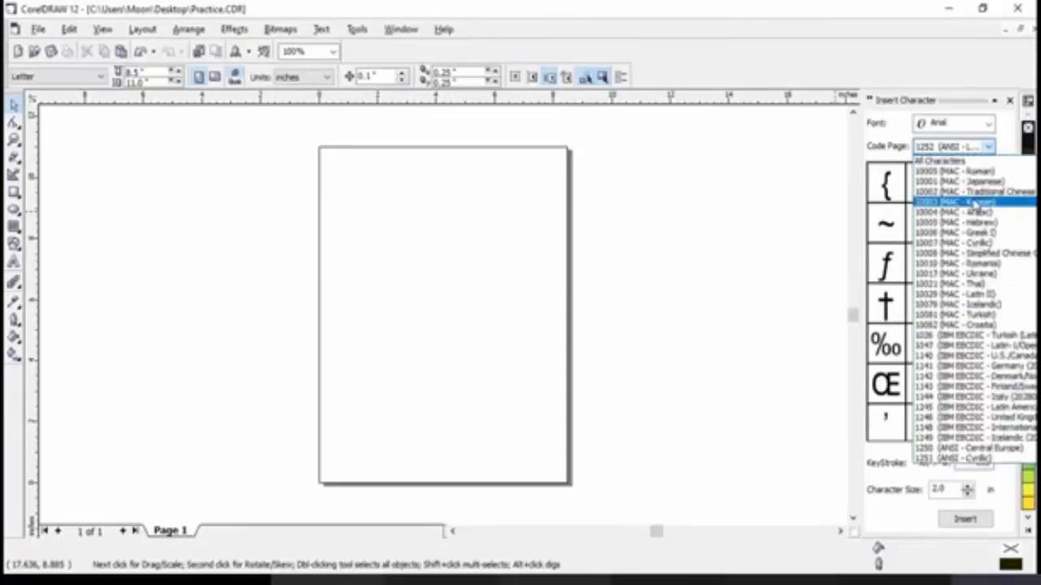
click(962, 163)
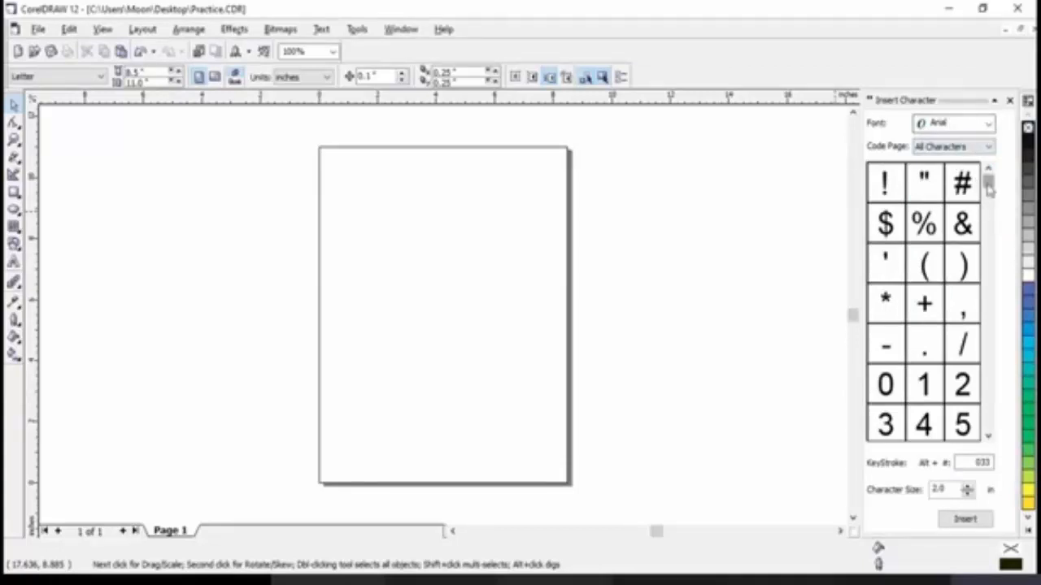
Find the outlined smiley face among the Arial characters and place it on the page near its left edge.
drag(990, 188, 988, 374)
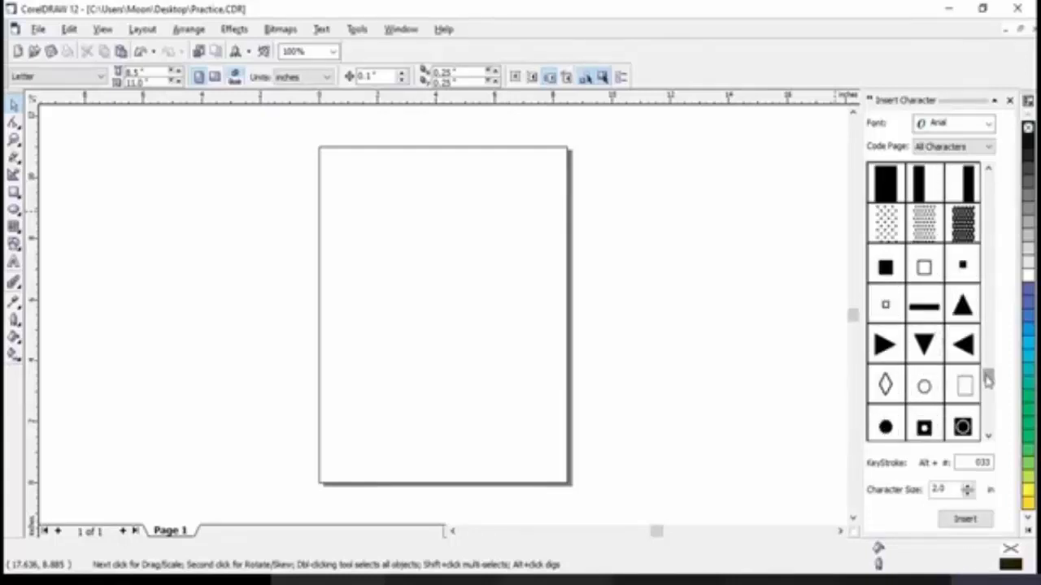
scroll(988, 376, down, 6)
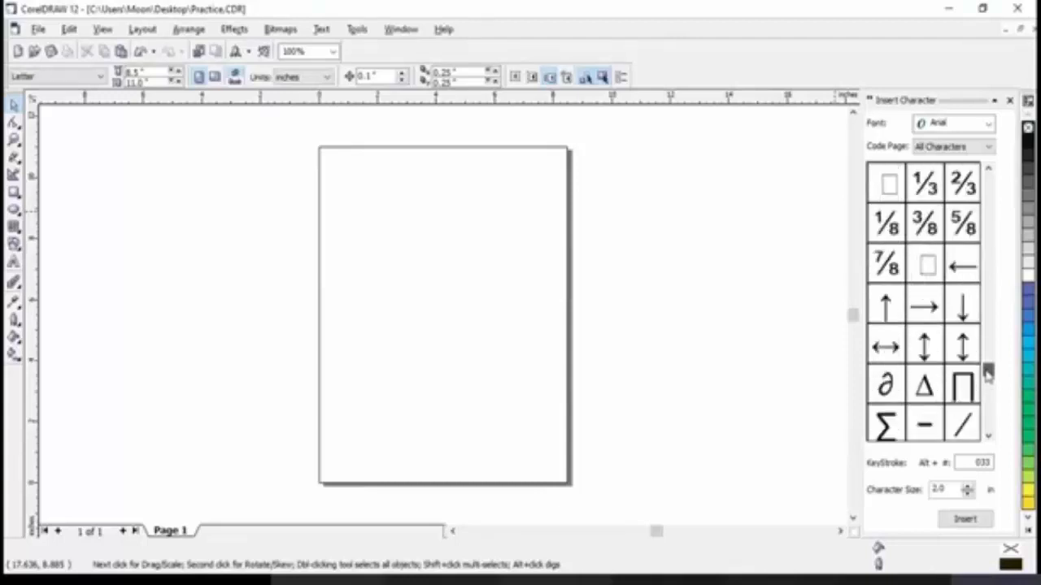
scroll(988, 377, down, 4)
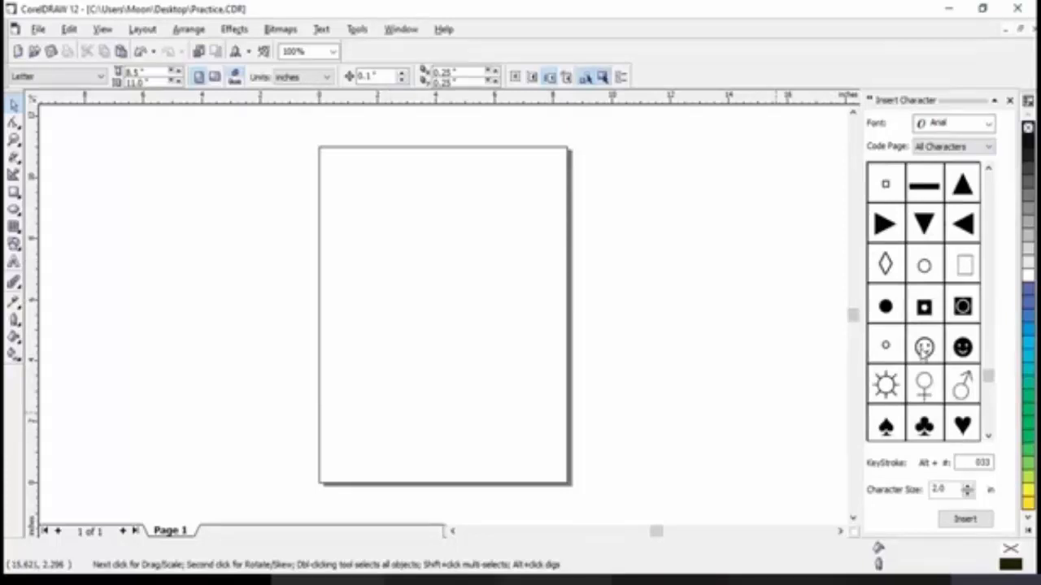
click(922, 349)
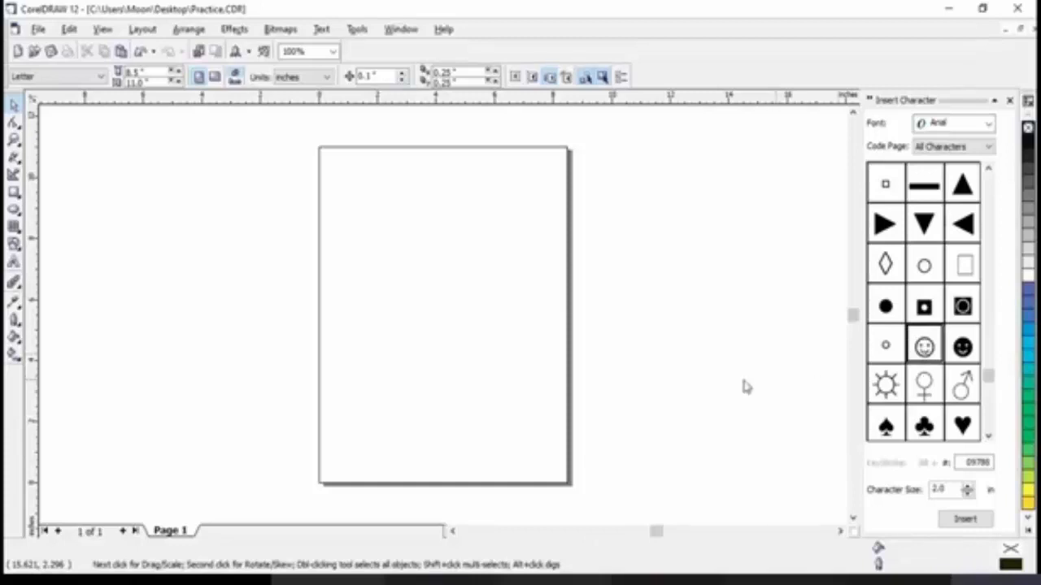
drag(743, 386, 339, 251)
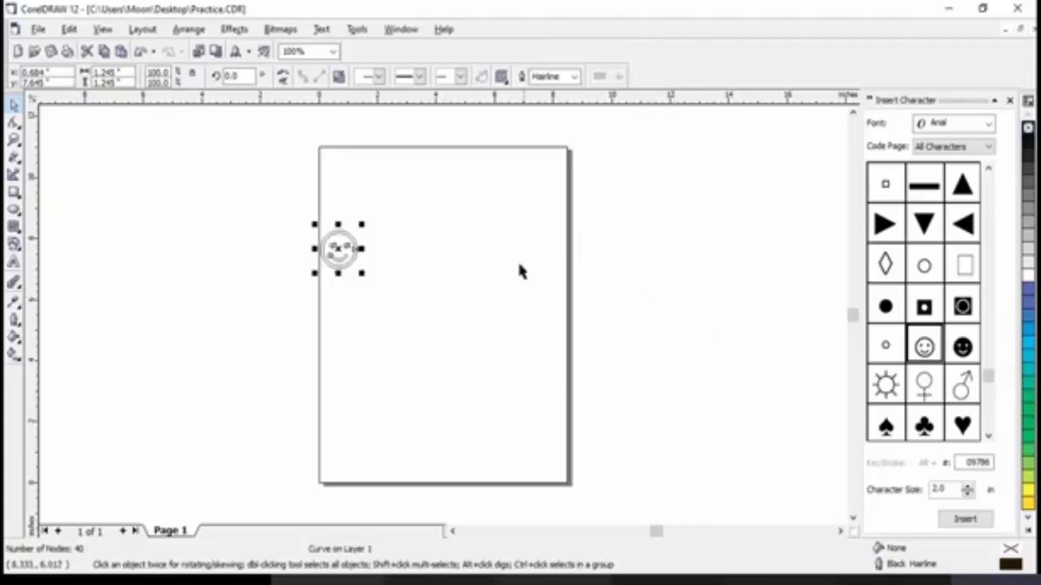
Enlarge the smiley face to about 5.35 inches wide, fill it with RGB Blue, and deselect it.
drag(363, 276, 529, 399)
click(525, 325)
click(469, 315)
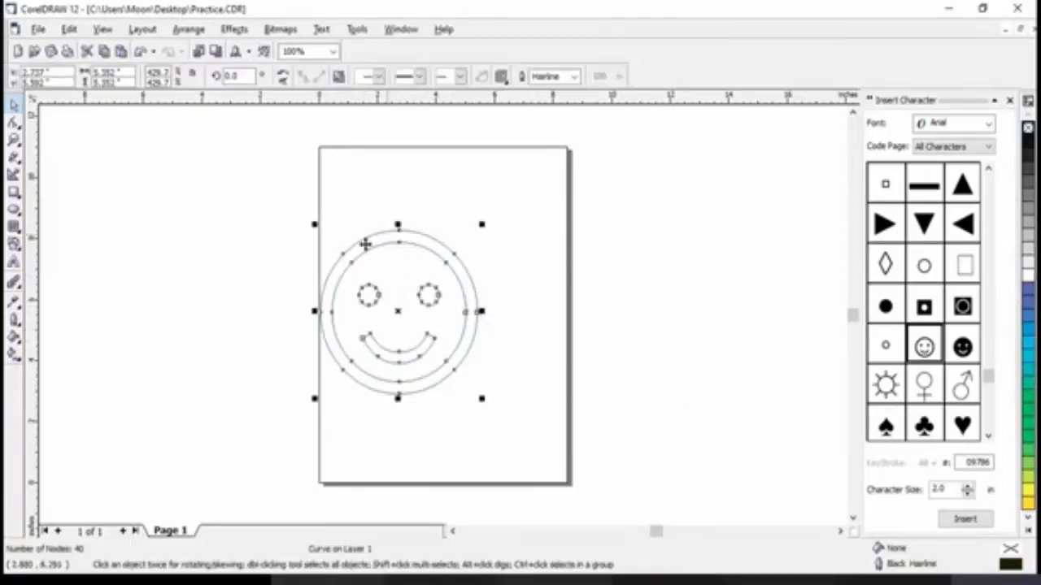
click(1031, 296)
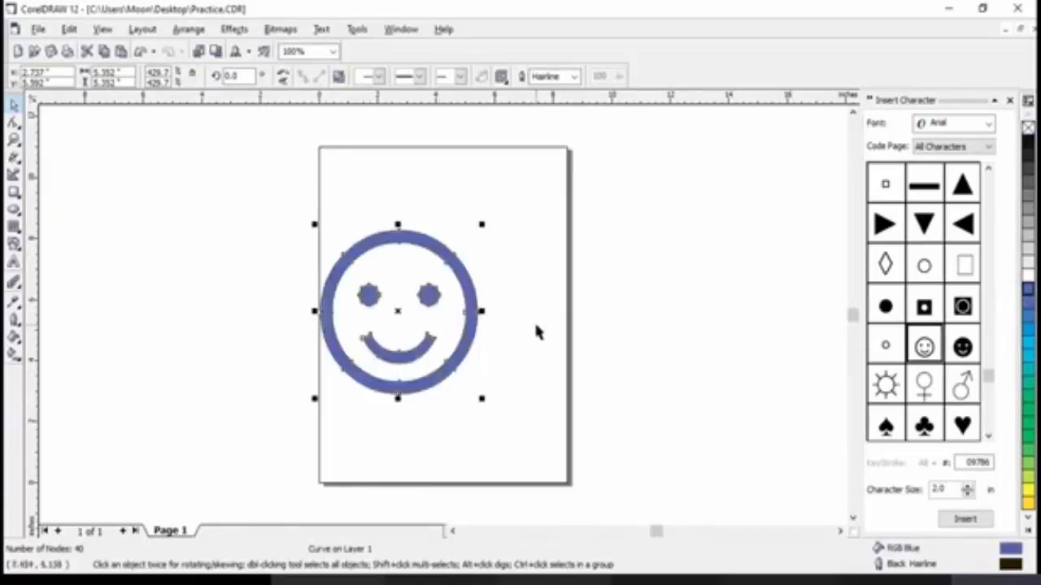
click(530, 331)
click(478, 319)
click(498, 324)
click(466, 296)
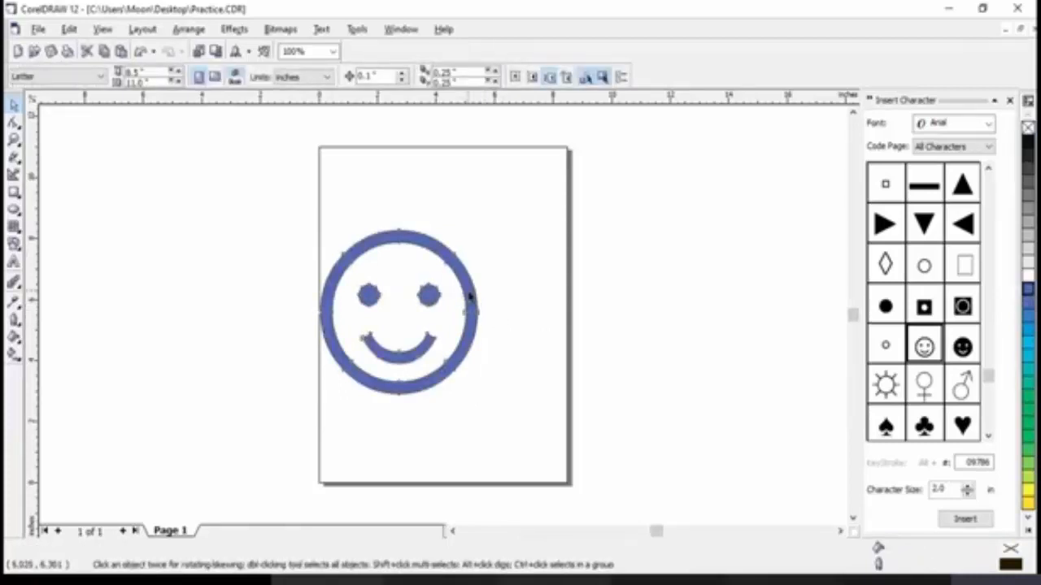
click(514, 286)
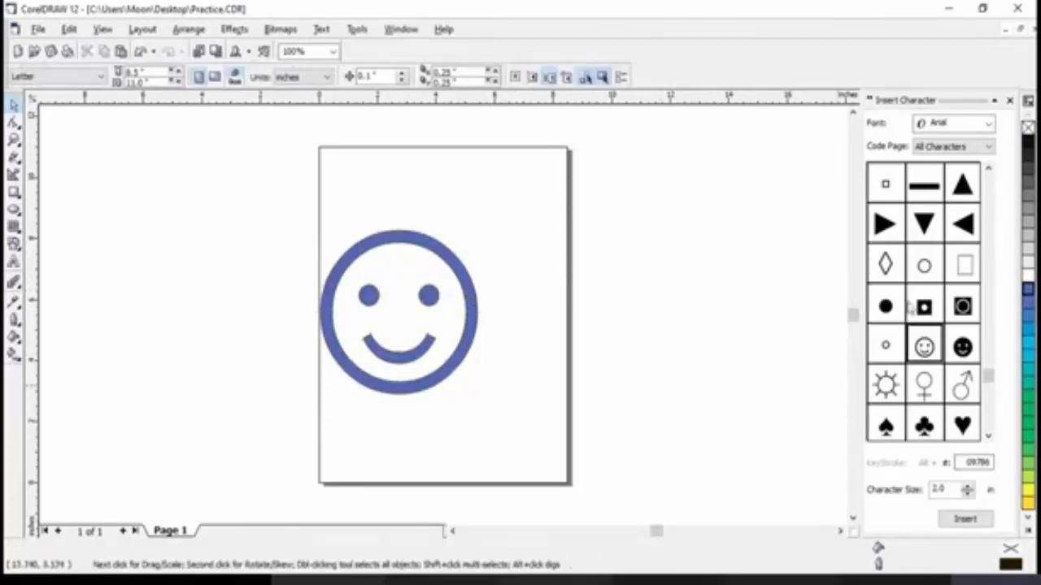
Add an enlarged hollow diamond character, about 3.64 inches tall, across the page's right edge and fill it with RGB 100% Black.
drag(885, 265, 607, 316)
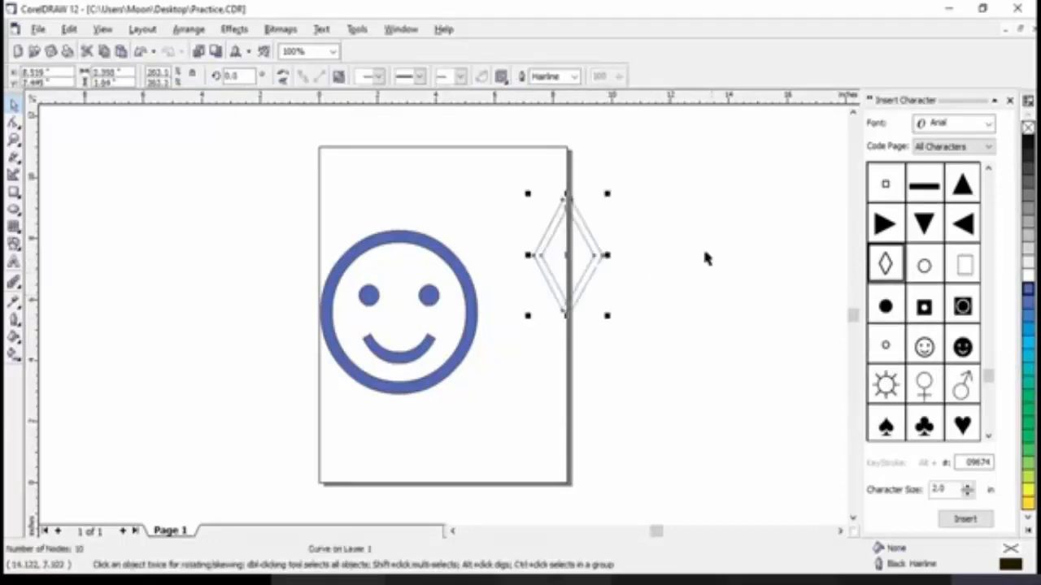
click(1029, 290)
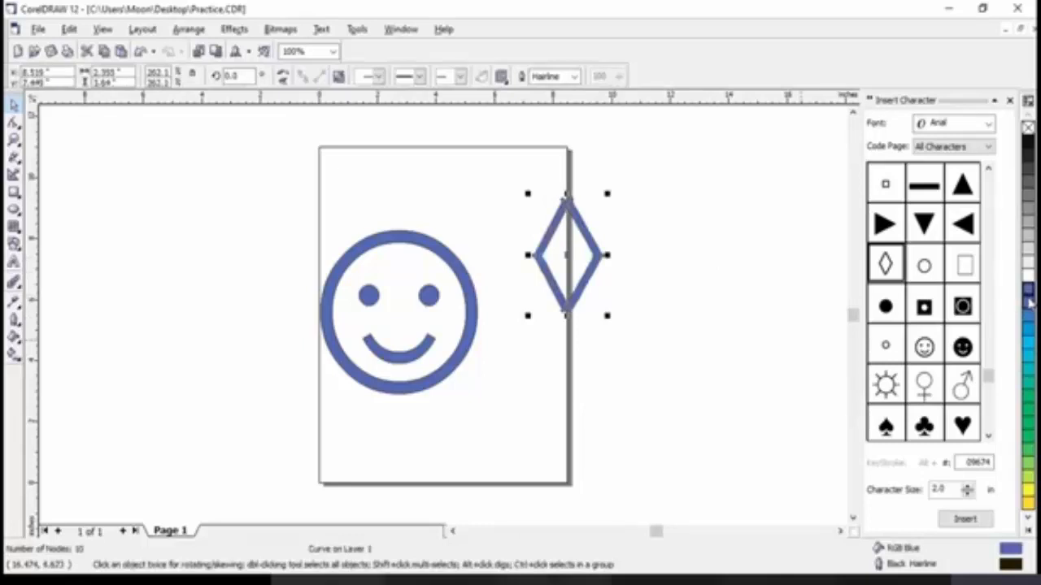
click(1030, 148)
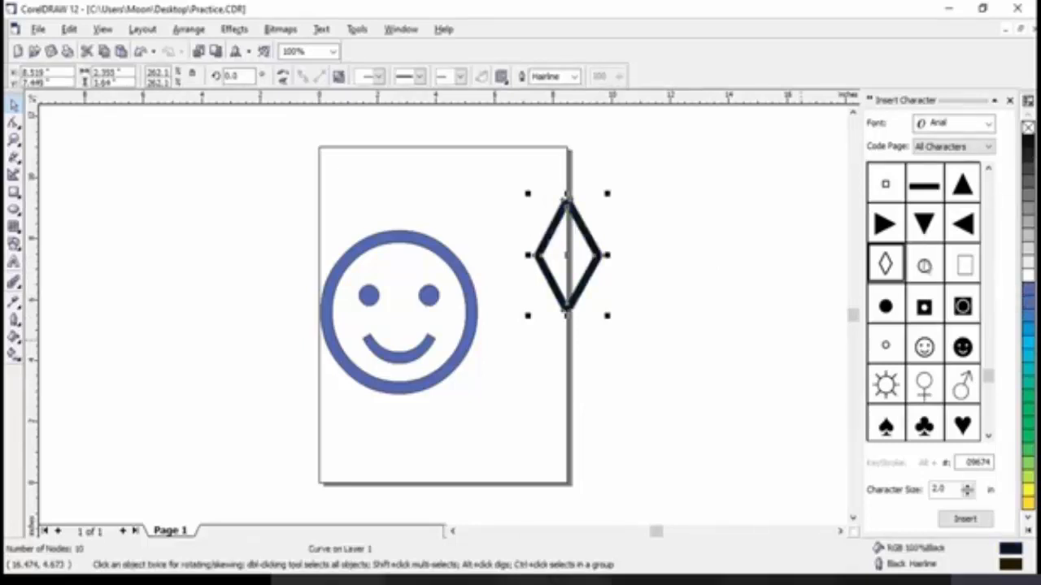
Add a solid circle character outside the page's upper-left corner, enlarged to about 1.72 inches and filled with RGB 100% Black.
click(886, 309)
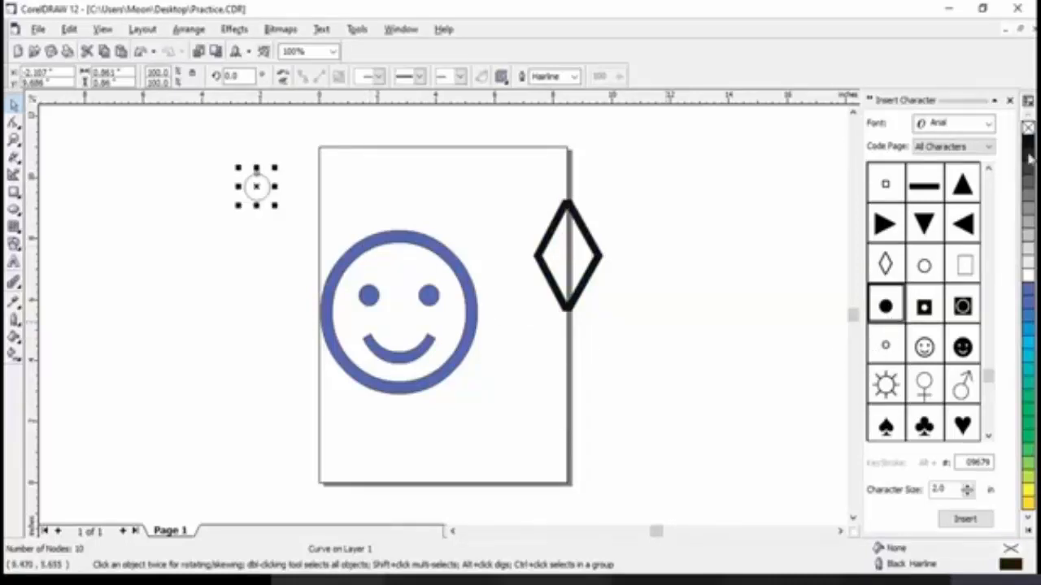
drag(1029, 159, 301, 232)
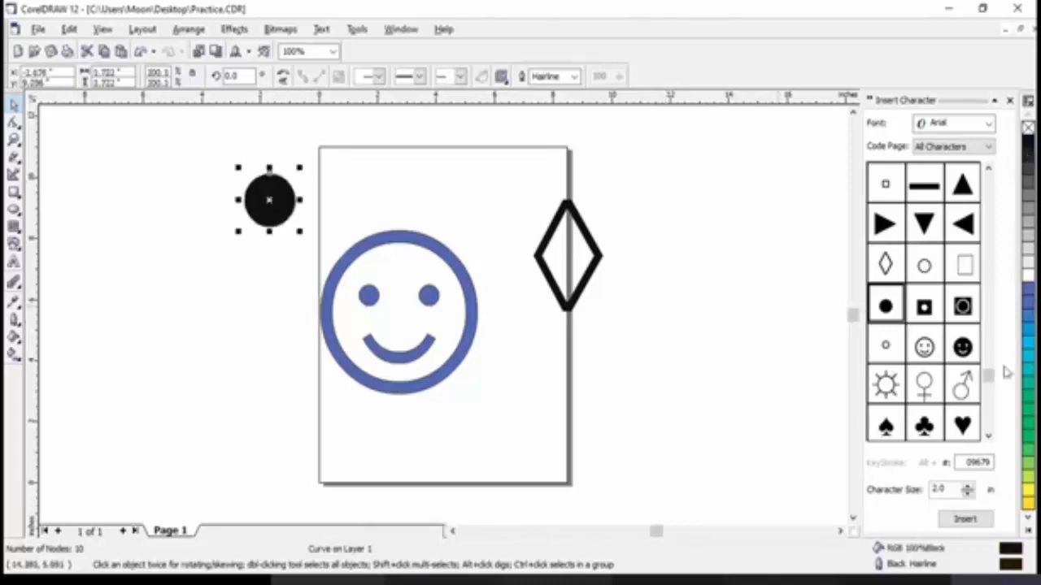
Place the beamed music notes character in the lower-right part of the page and deselect it.
click(989, 436)
click(989, 435)
click(989, 436)
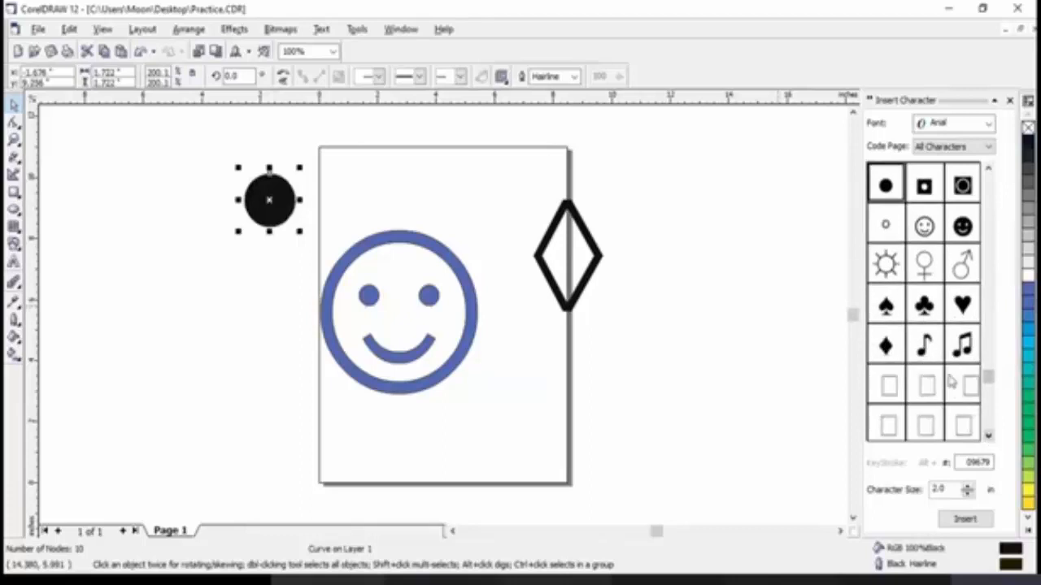
drag(962, 350, 532, 380)
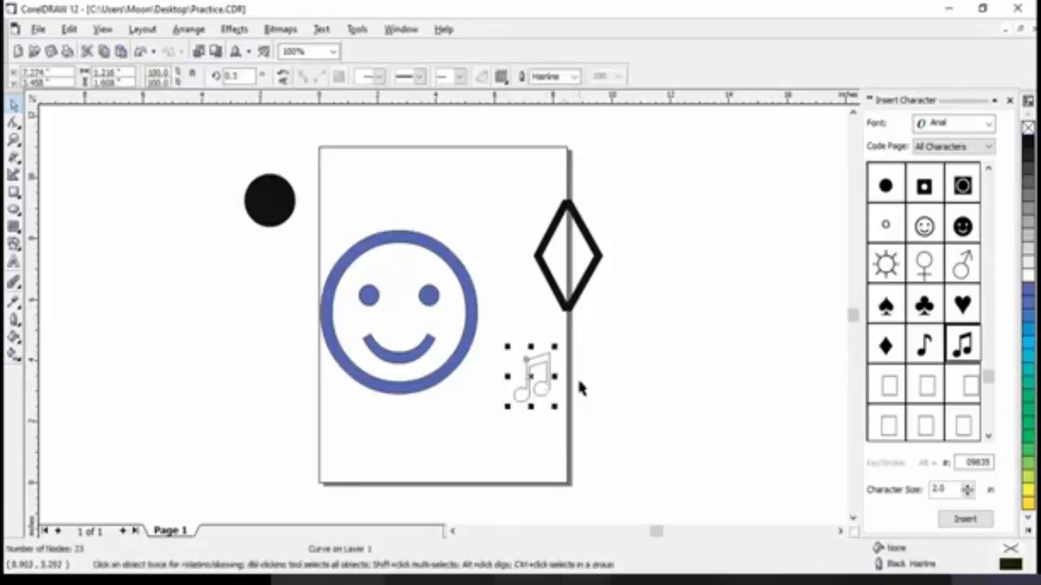
click(581, 389)
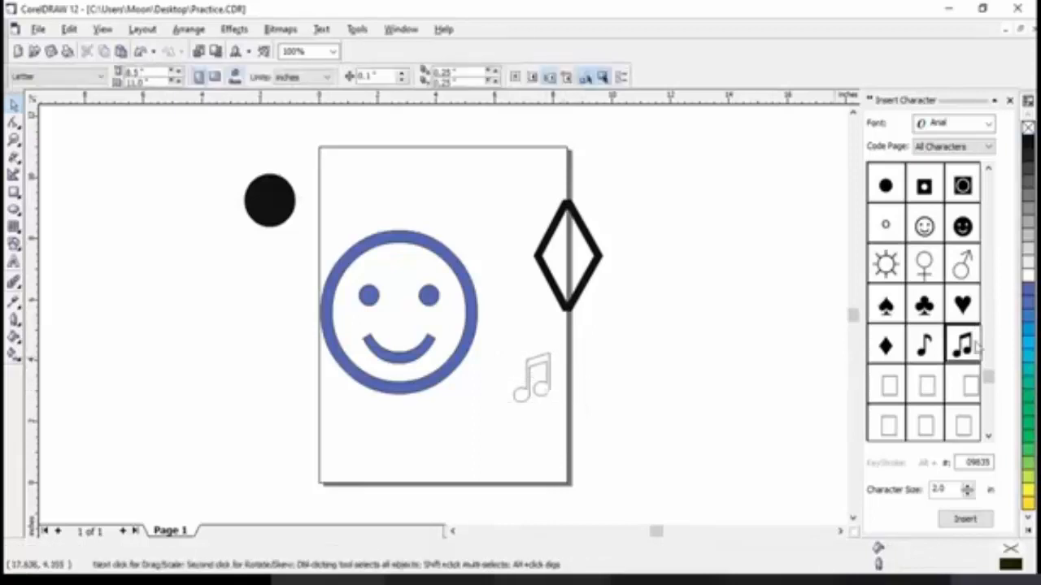
scroll(976, 348, down, 2)
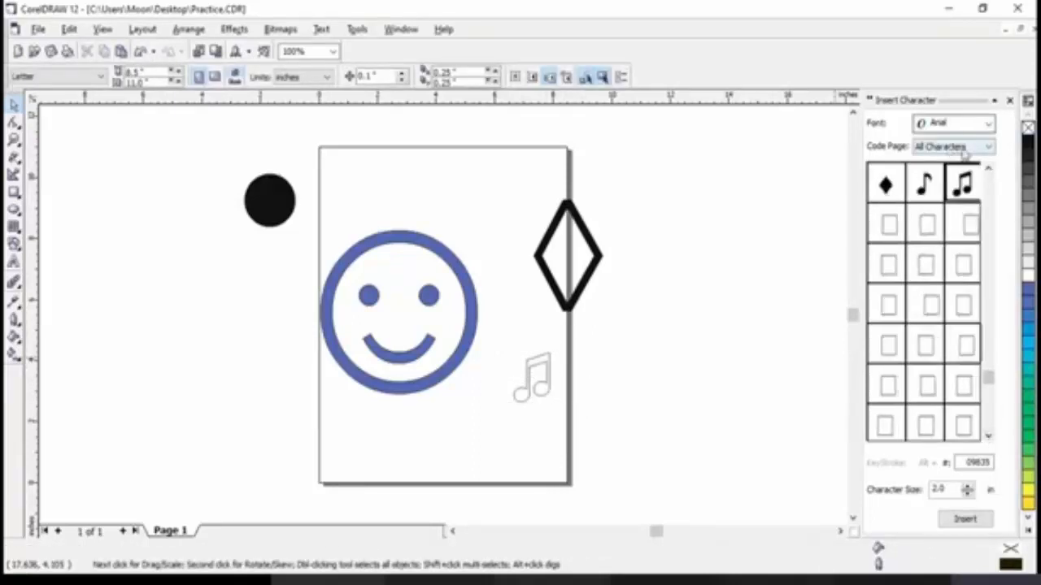
Switch the character font to Webdings and place the speech bubble character in the upper part of the page, about 2.23 inches wide.
click(967, 124)
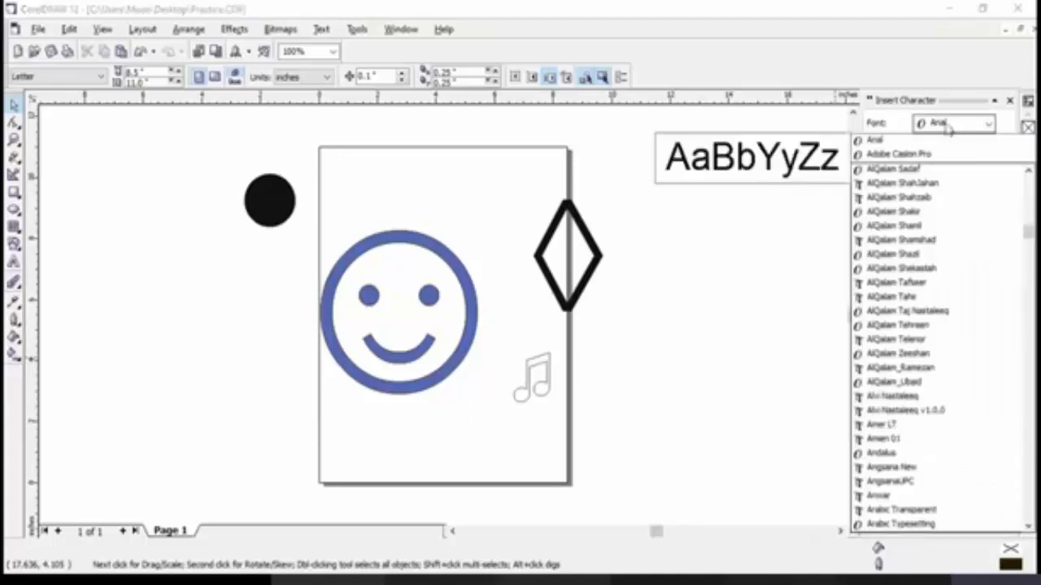
click(946, 124)
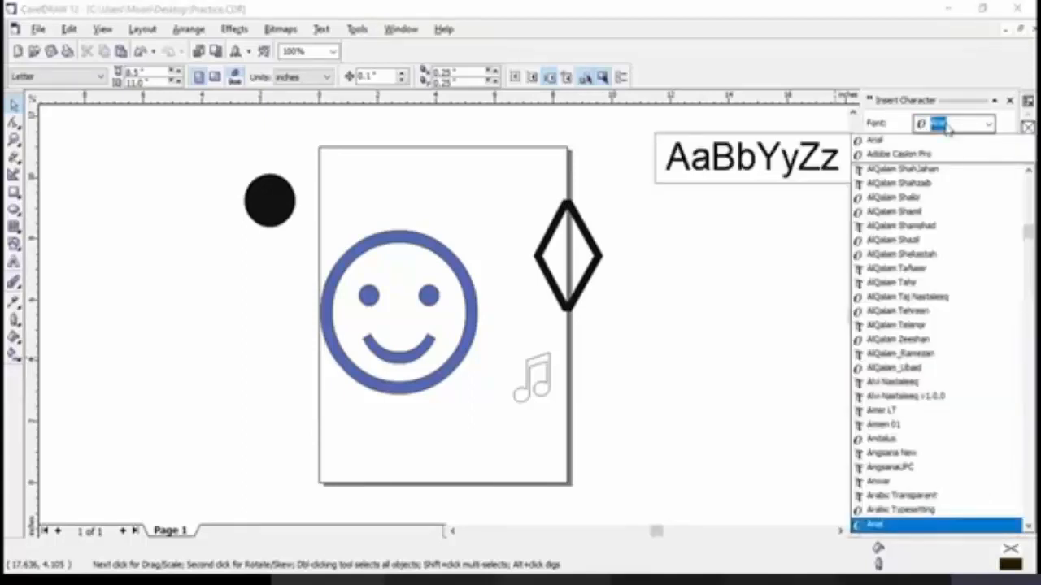
text(w)
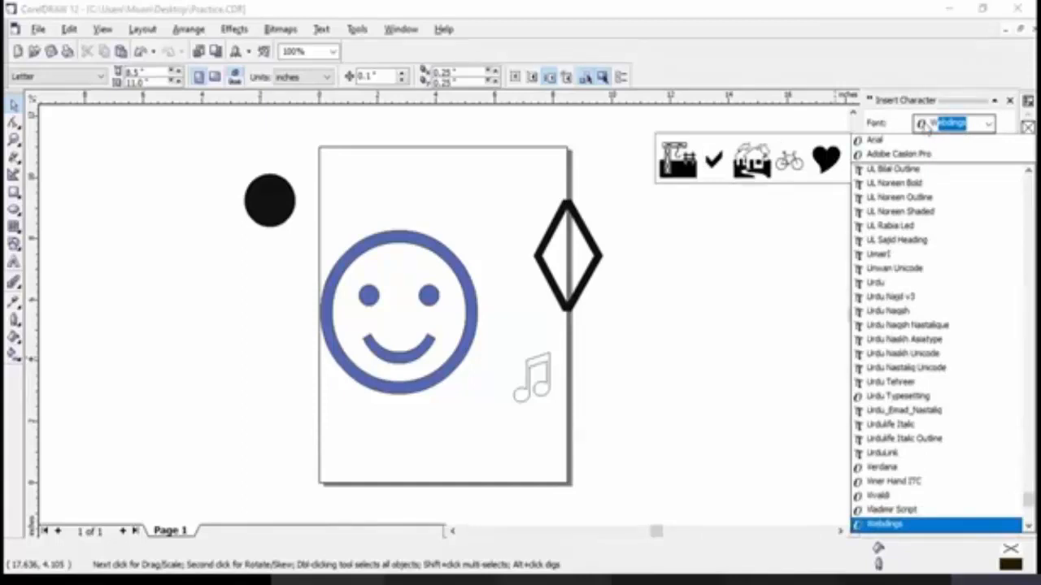
key(Return)
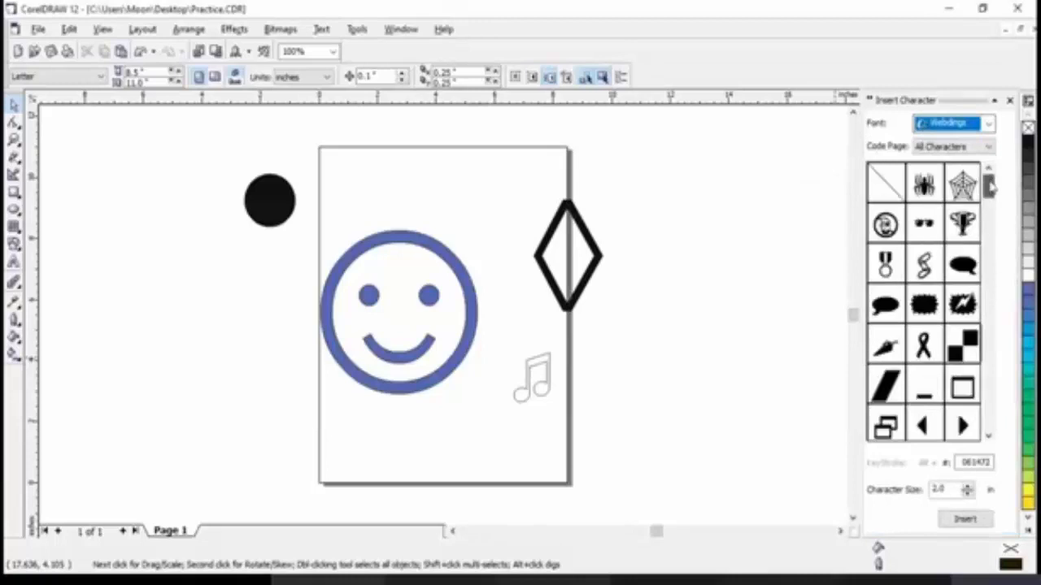
drag(884, 304, 434, 210)
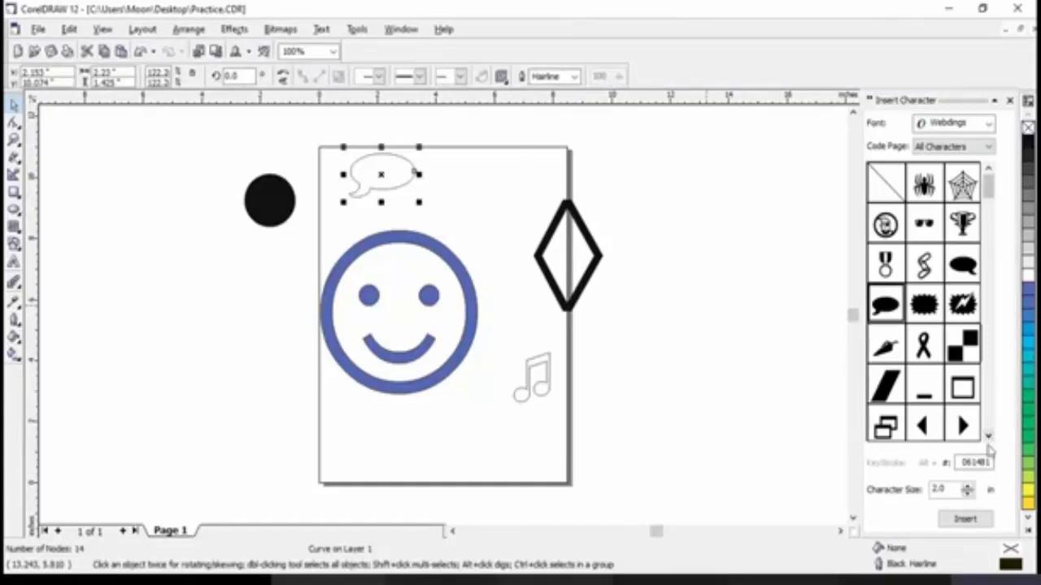
Add the desert scene character outside the page's left edge and enlarge it to about 4.37 inches wide.
scroll(990, 439, down, 3)
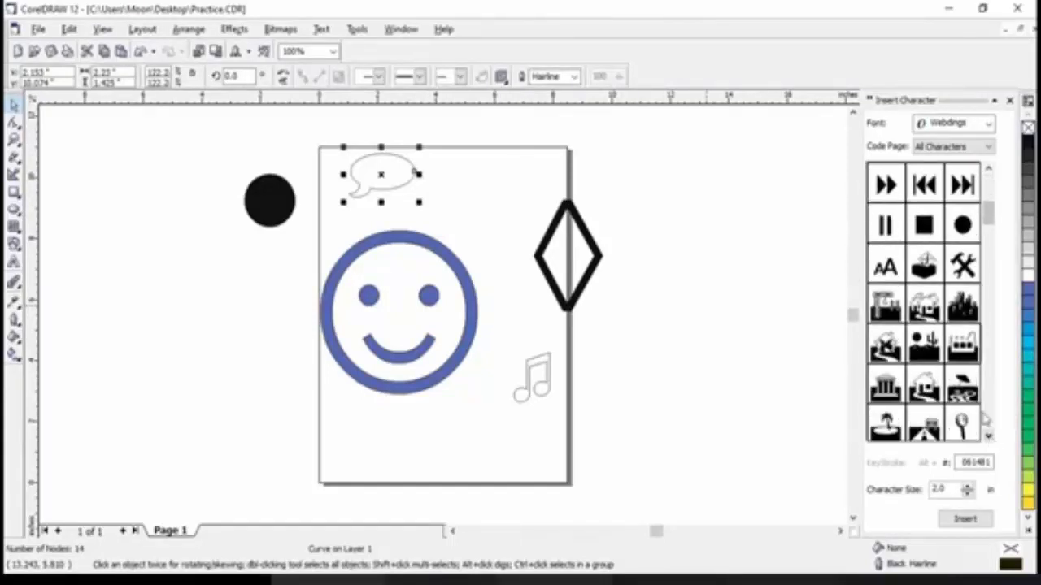
drag(924, 341, 167, 279)
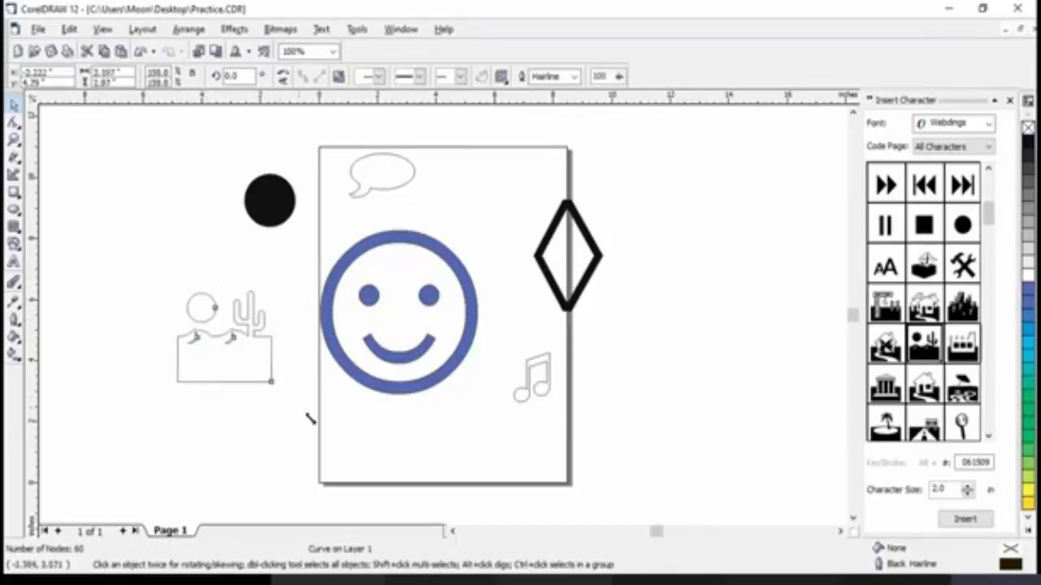
drag(310, 419, 311, 420)
click(352, 423)
click(292, 388)
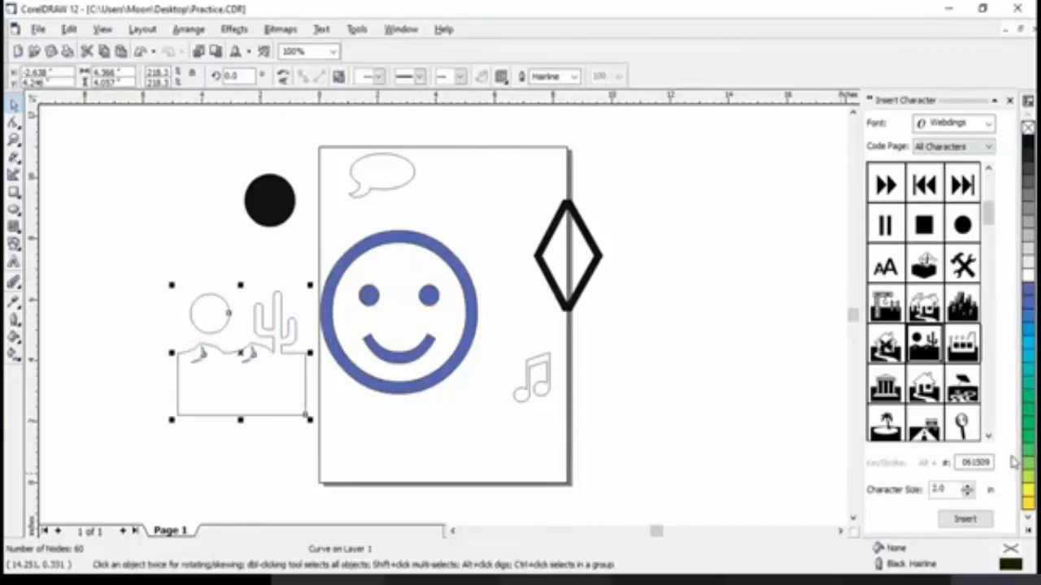
Add the trophy character beside the page's lower-right edge, enlarge it to about 3.18 by 2.79 inches, and deselect it.
click(988, 169)
click(988, 168)
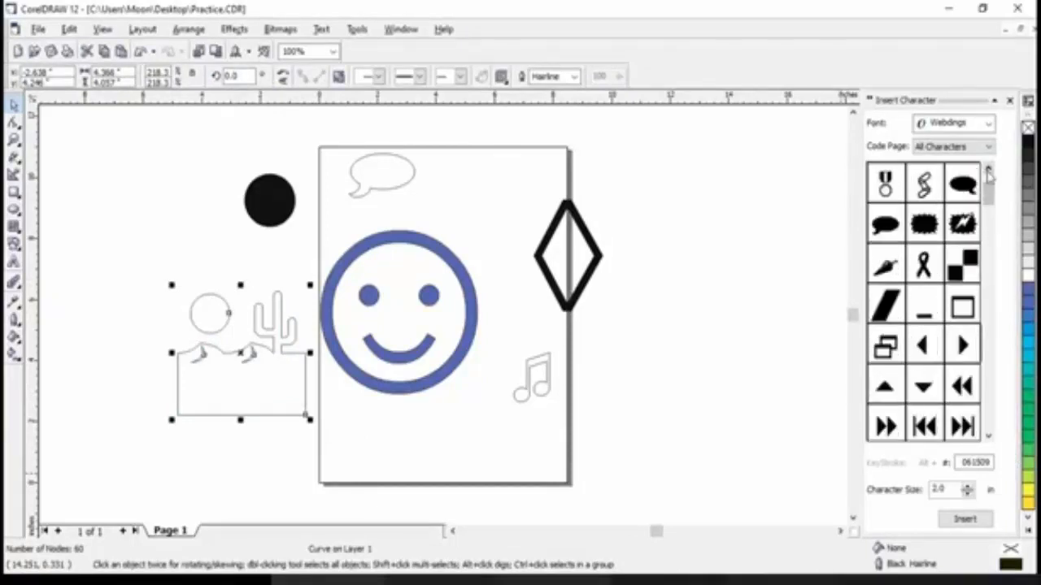
click(988, 168)
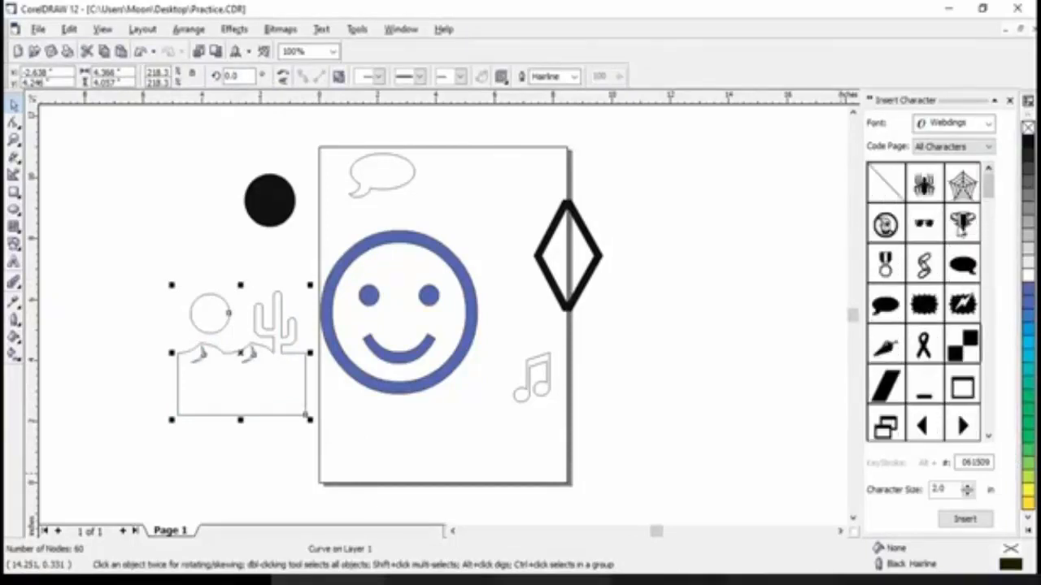
drag(962, 224, 638, 376)
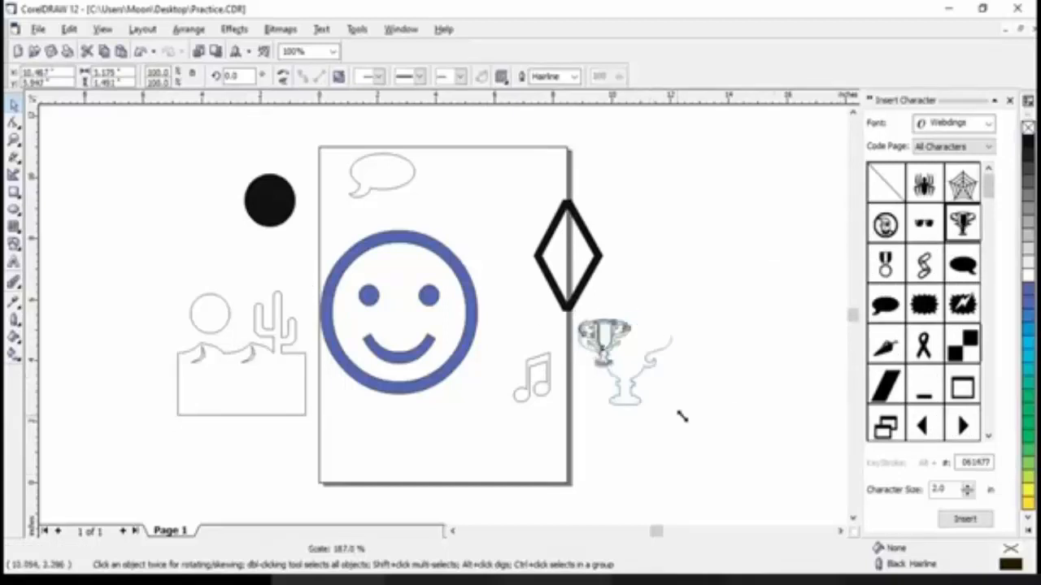
click(747, 379)
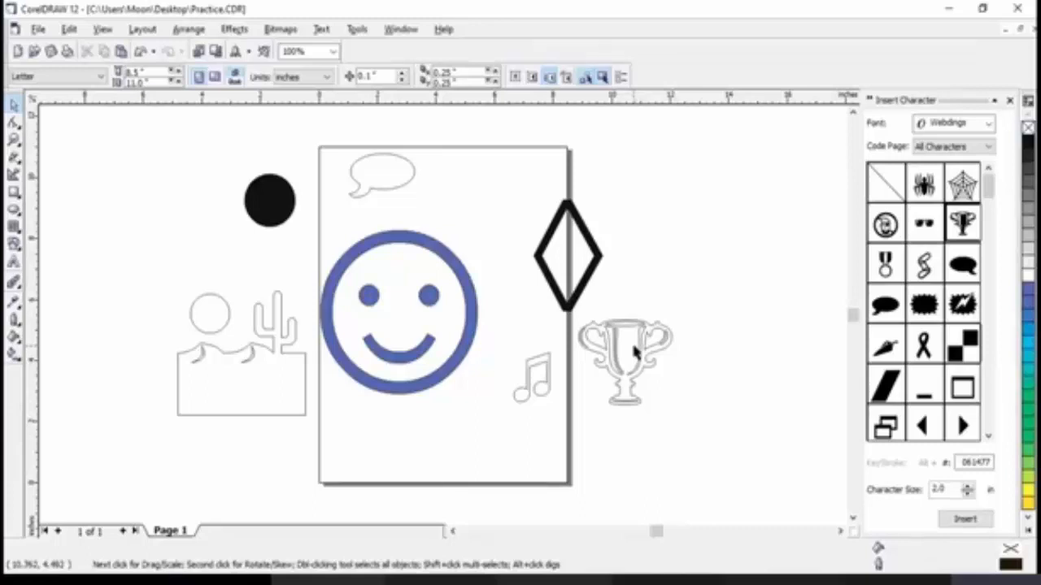
Move the trophy up and farther from the page's right edge and shrink it to about 2.47 by 2.17 inches.
click(632, 350)
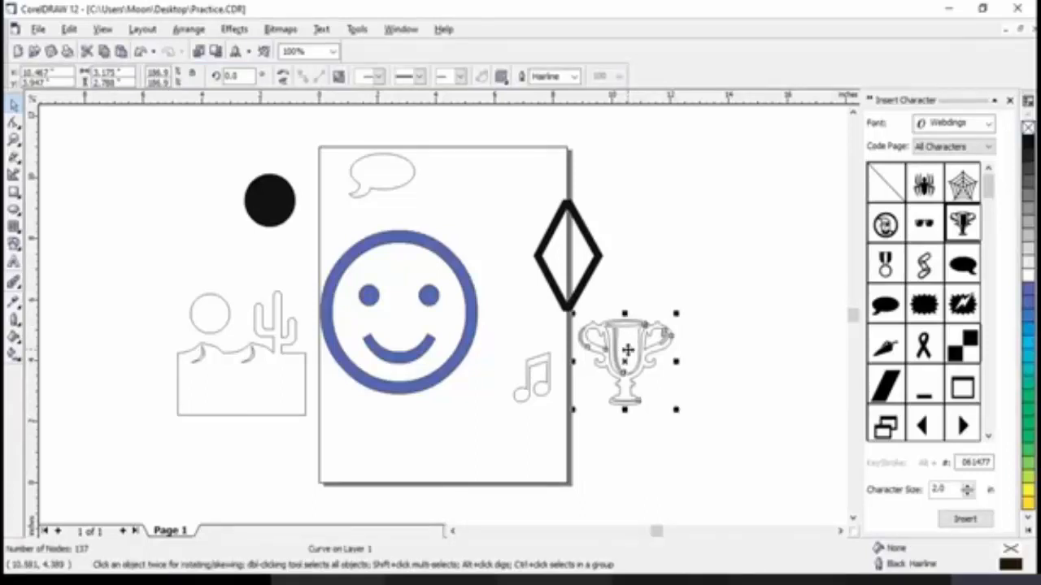
key(F10)
drag(627, 350, 768, 223)
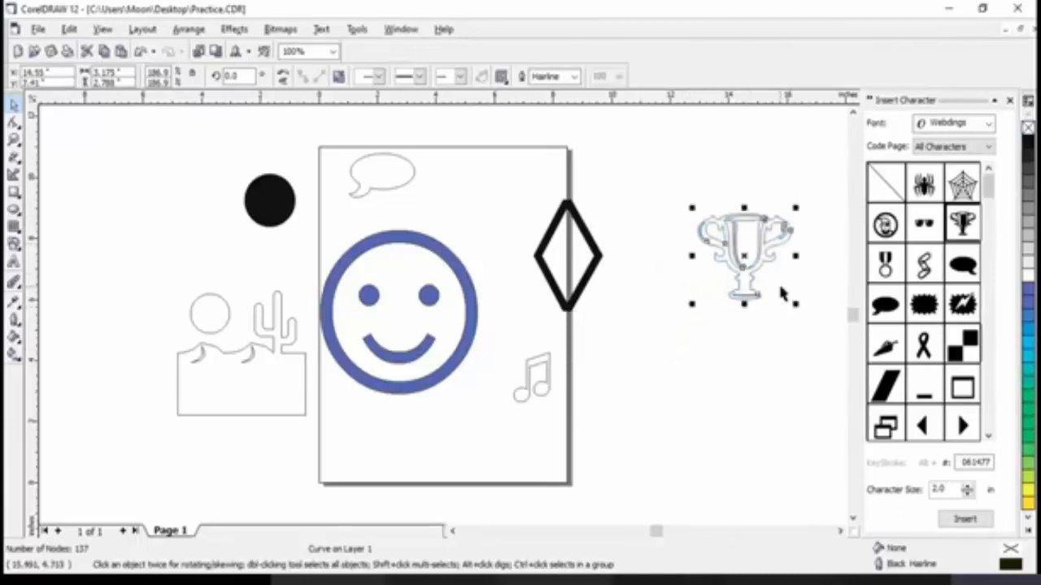
drag(779, 286, 774, 284)
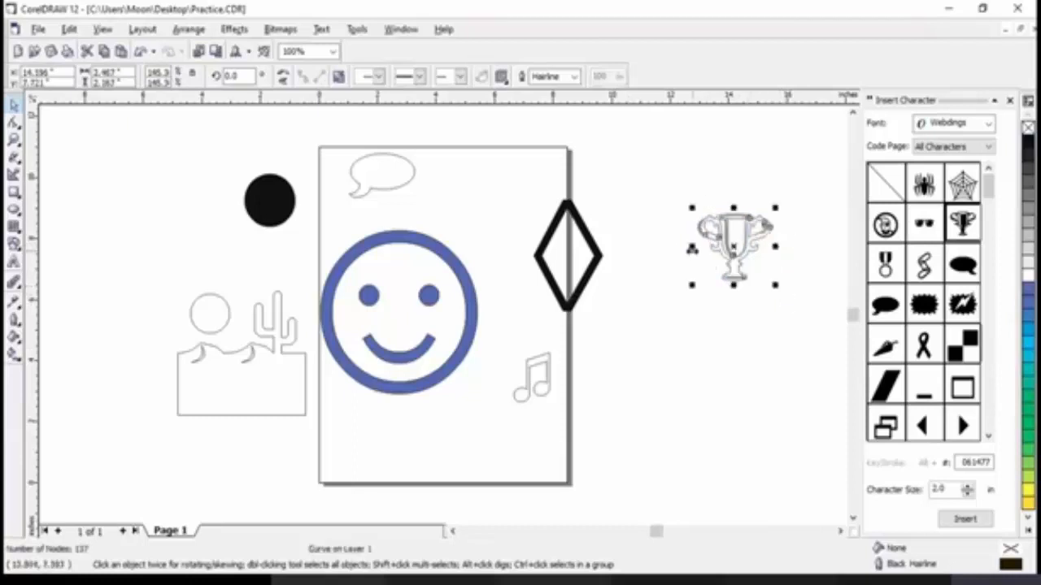
click(683, 249)
click(720, 252)
click(852, 522)
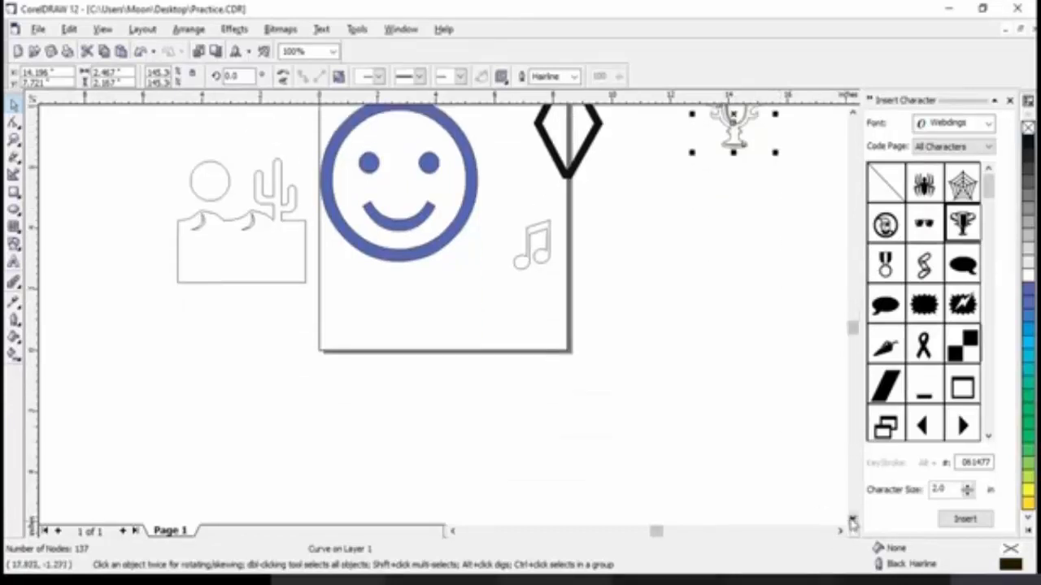
click(852, 521)
click(848, 522)
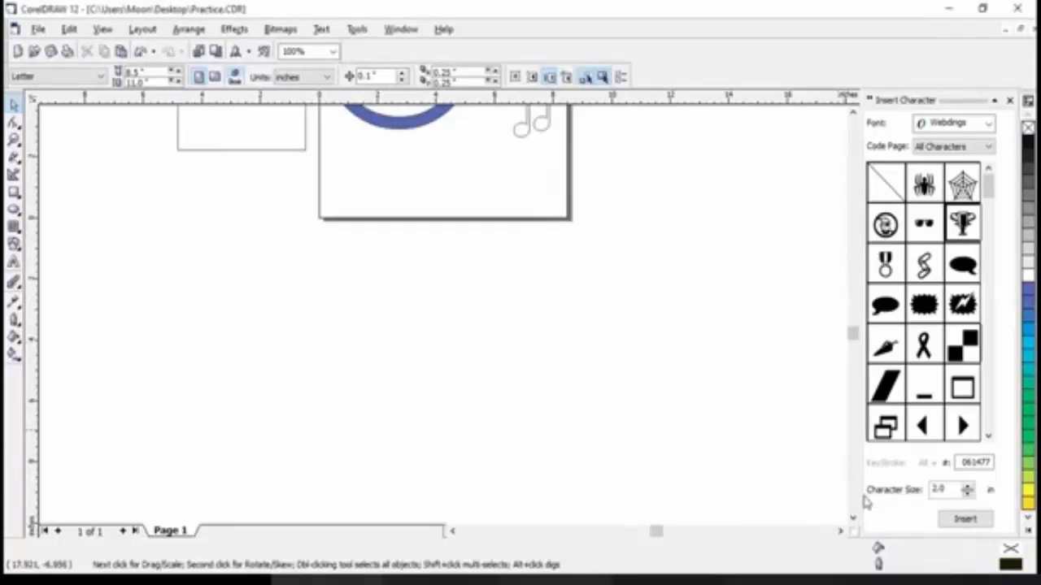
scroll(787, 486, down, 1)
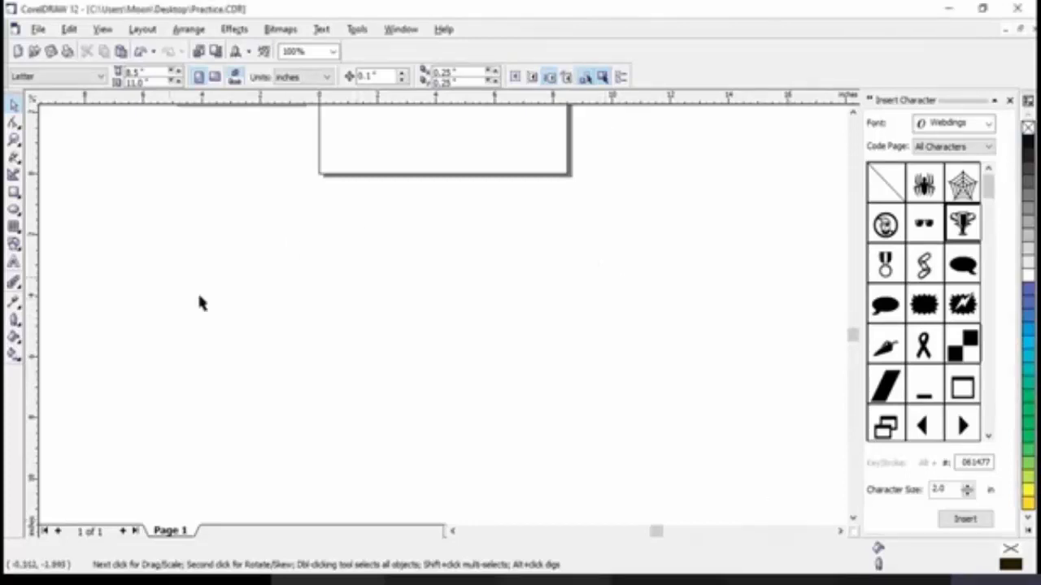
click(852, 115)
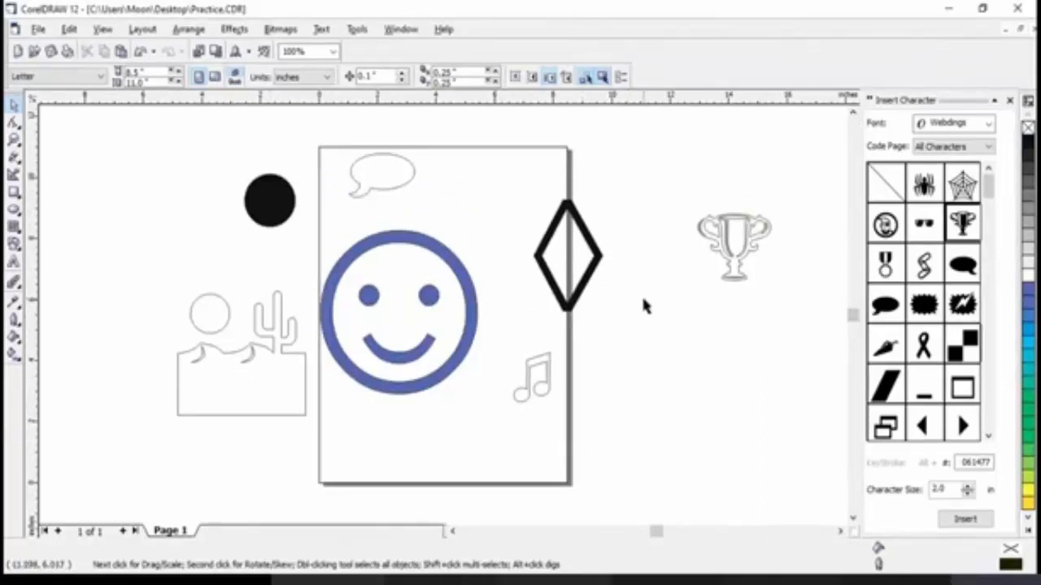
Delete all the objects in the drawing.
key(ctrl+a)
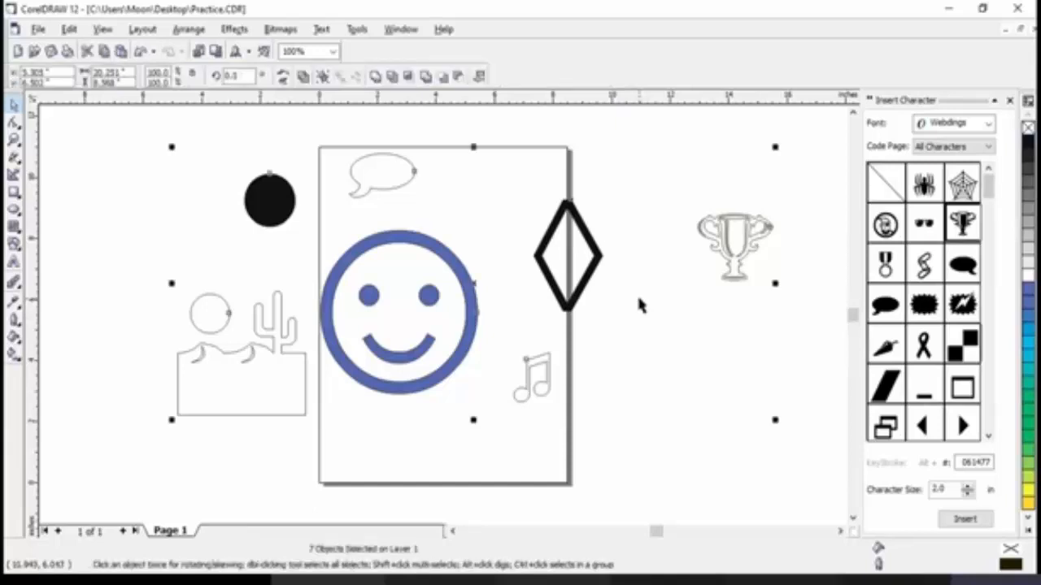
key(Delete)
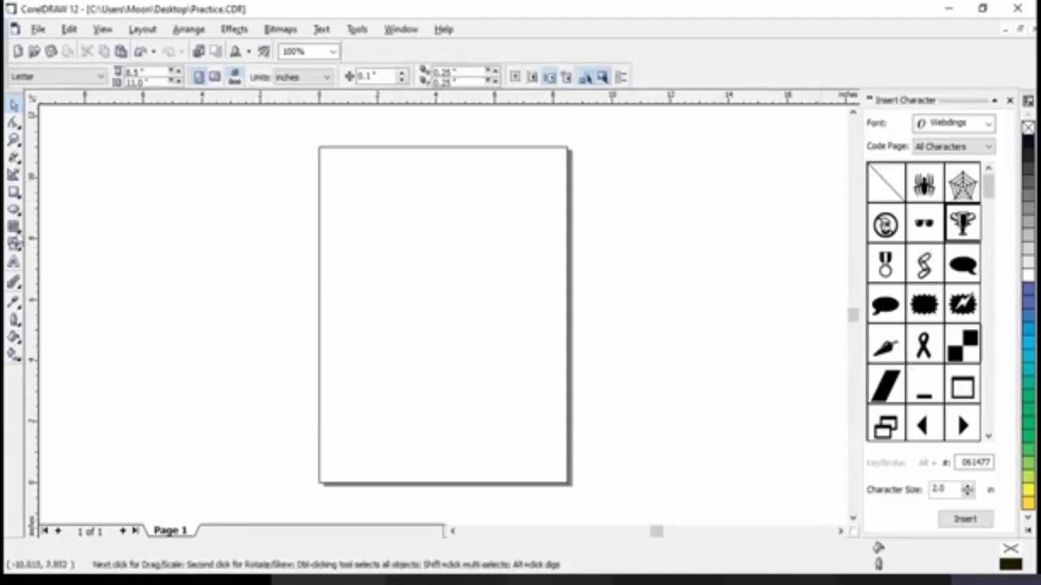
Draw a rectangle about 2.77 by 1.78 inches in the left half of the page and set its outline width to 4.0 pt.
click(14, 195)
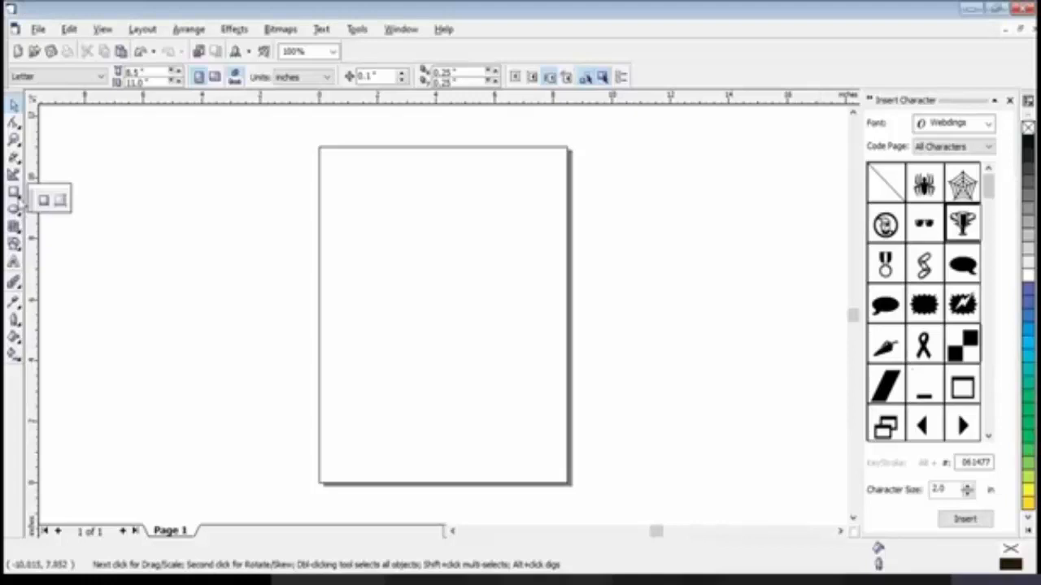
click(44, 200)
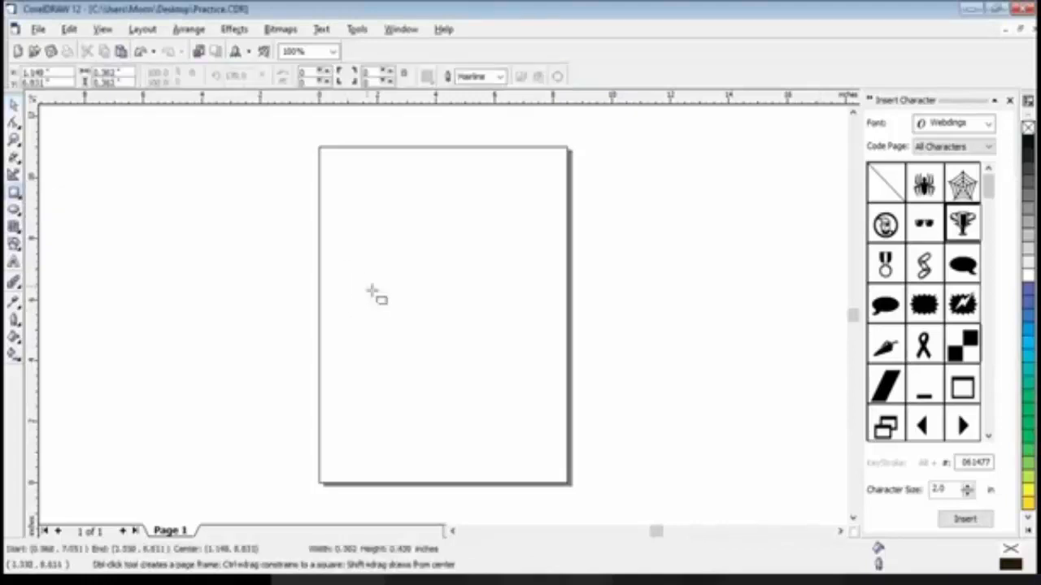
drag(371, 290, 429, 323)
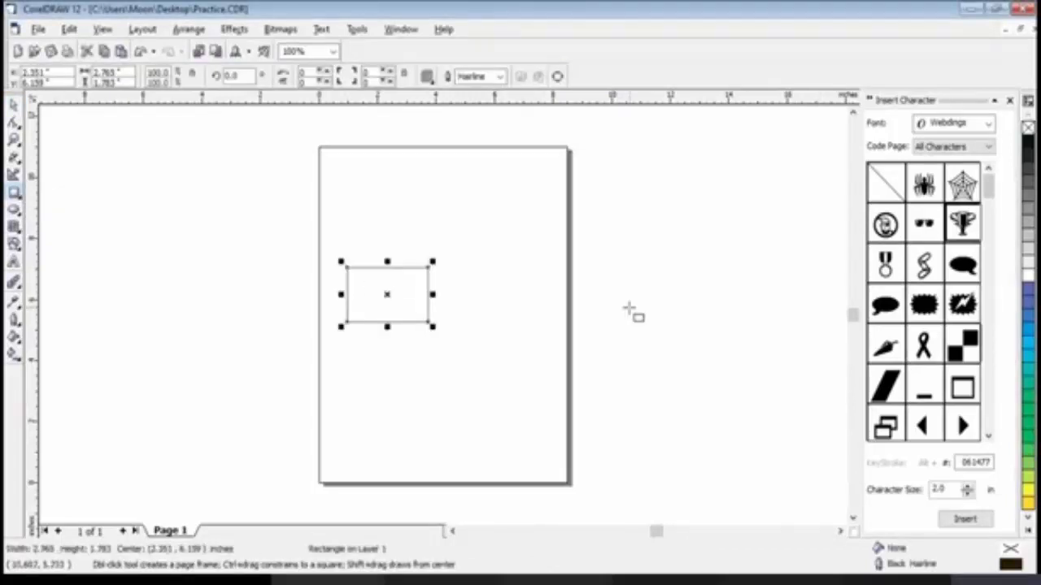
click(501, 77)
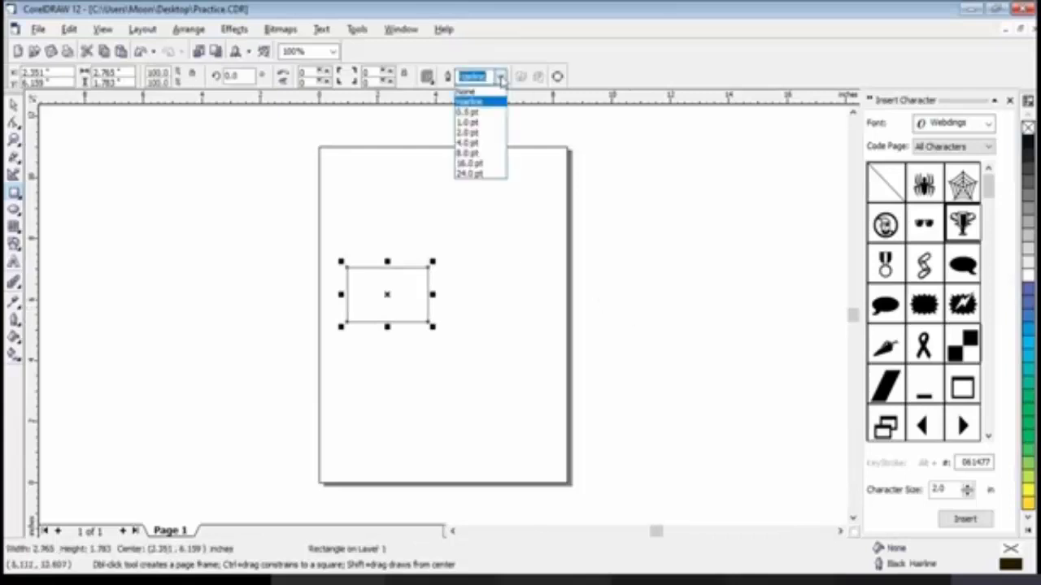
click(481, 146)
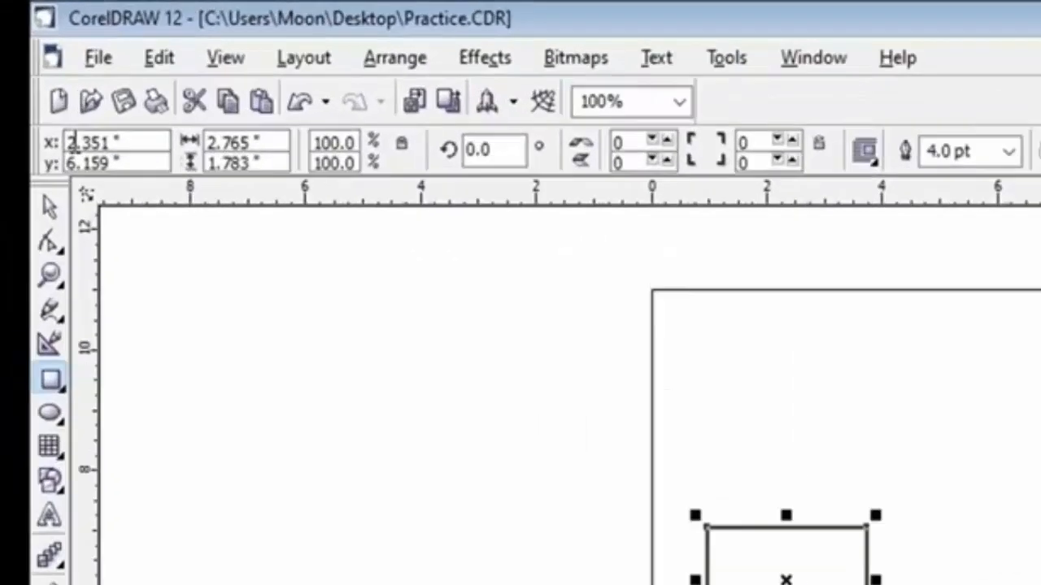
Set the rectangle's x and y position to 0 inches.
click(108, 143)
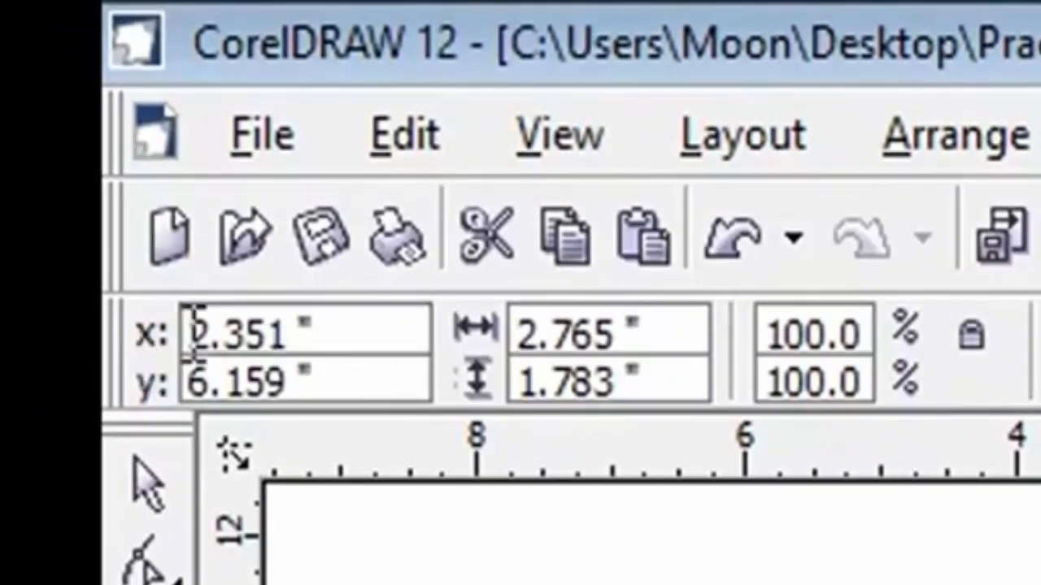
click(286, 317)
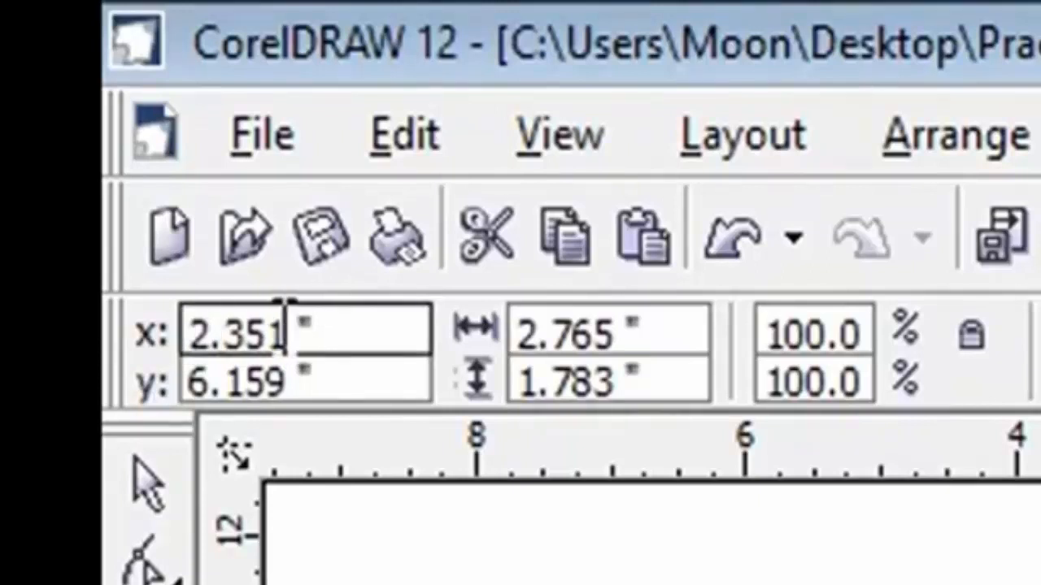
click(293, 383)
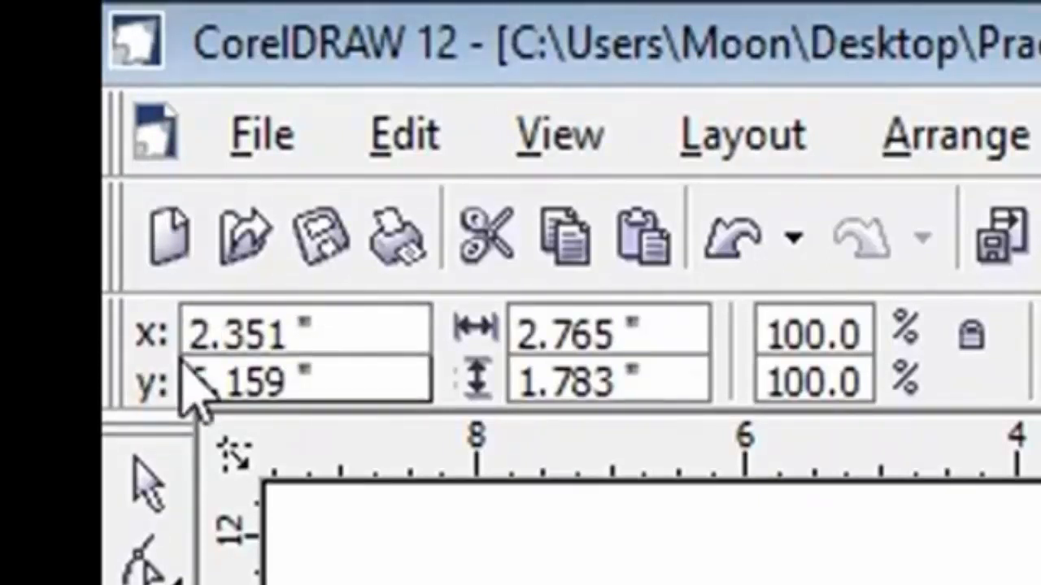
click(291, 313)
drag(291, 313, 195, 316)
text(0)
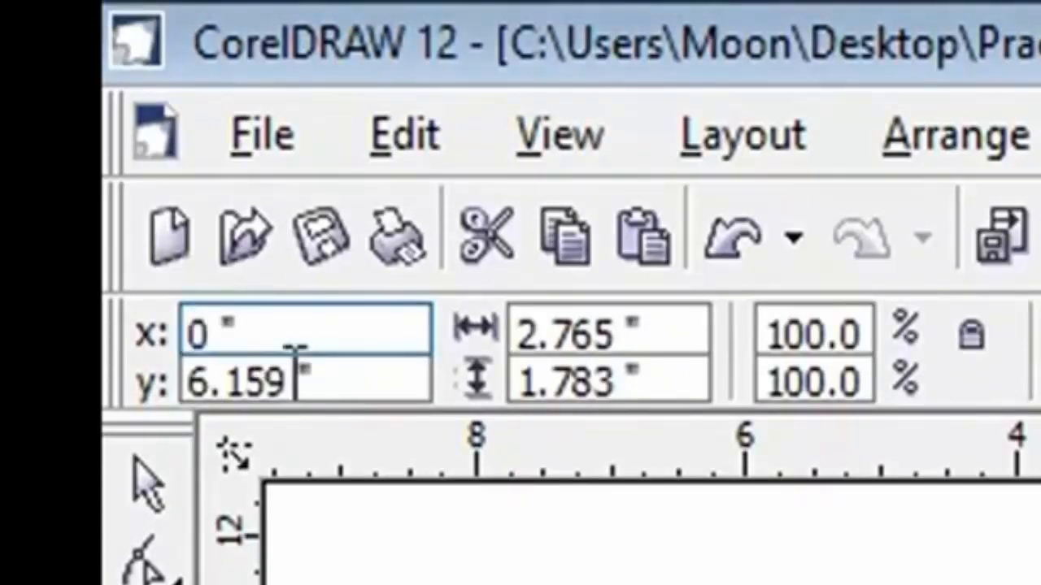
key(Tab)
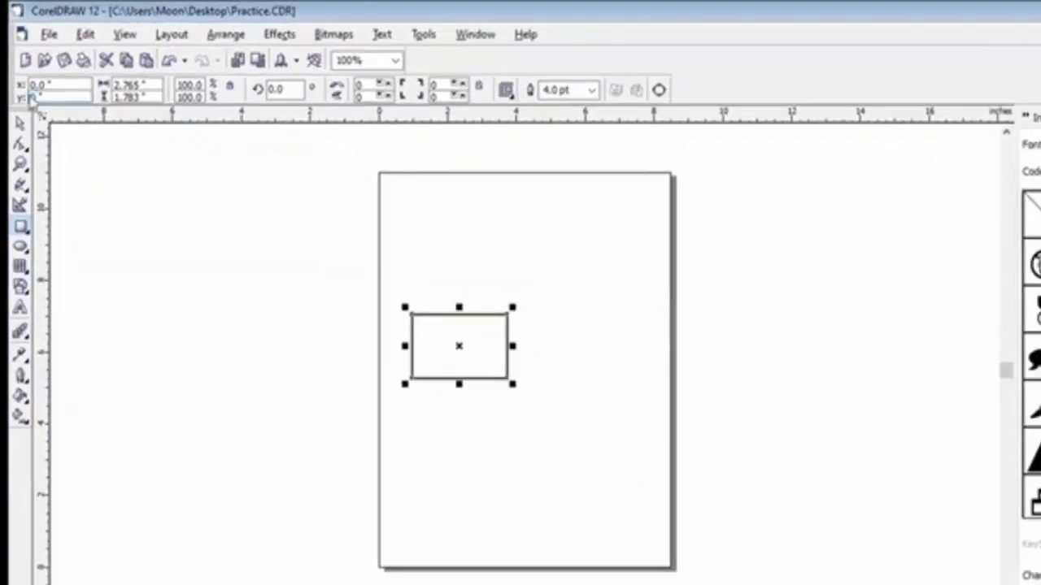
text(0)
key(Return)
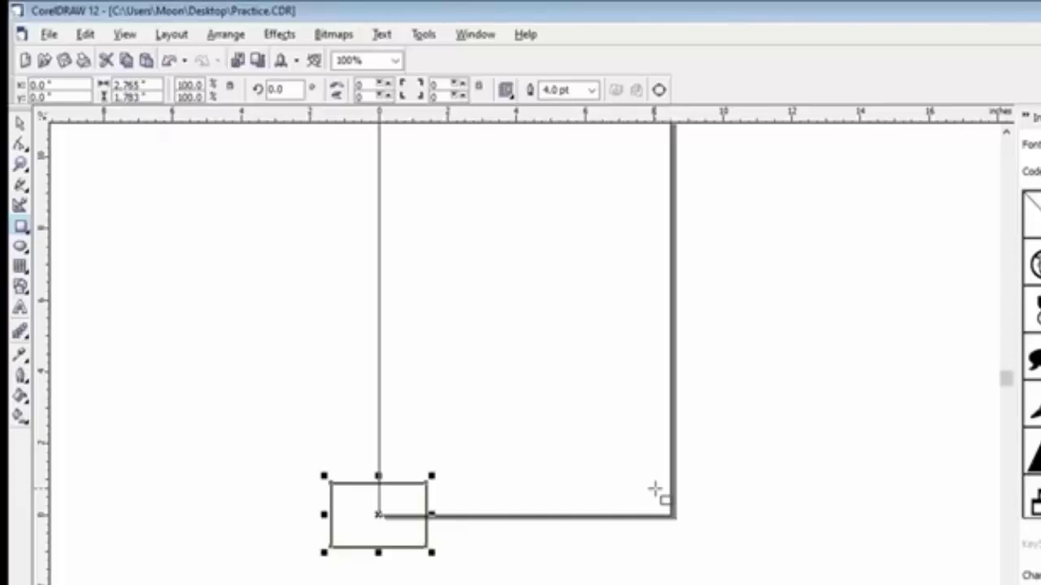
Nudge the rectangle upward along the page's left edge to a y position of 4.3 inches.
key(Up)
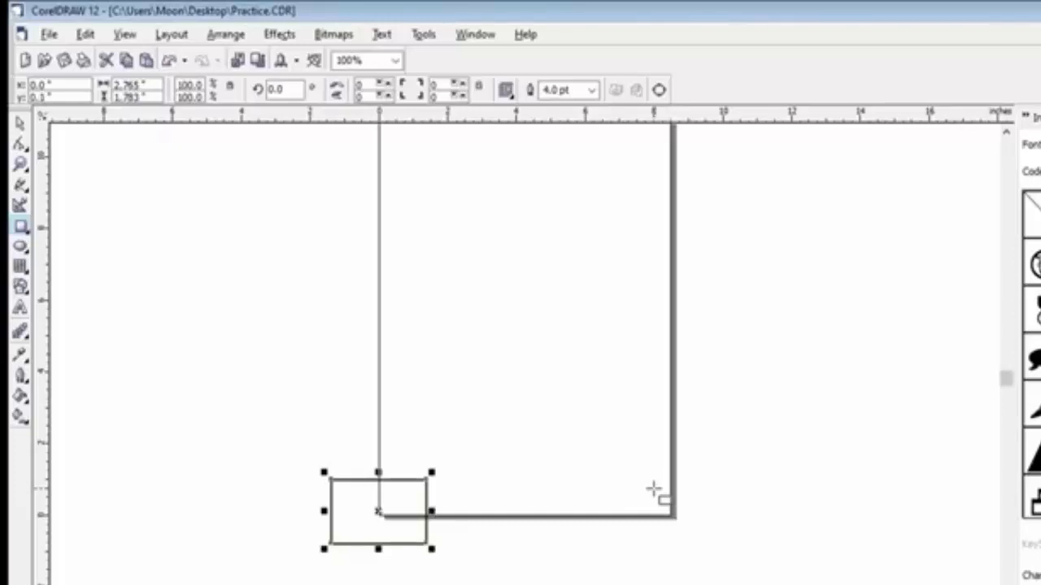
key(Up)
key(Up)
key(Up)
key(Up)
key(Up)
key(Up)
key(Up)
key(Up)
key(Up)
key(Up)
key(Up)
key(Up)
key(Up)
key(Up)
key(Up)
key(Up)
key(Up)
key(Up)
key(Up)
key(Up)
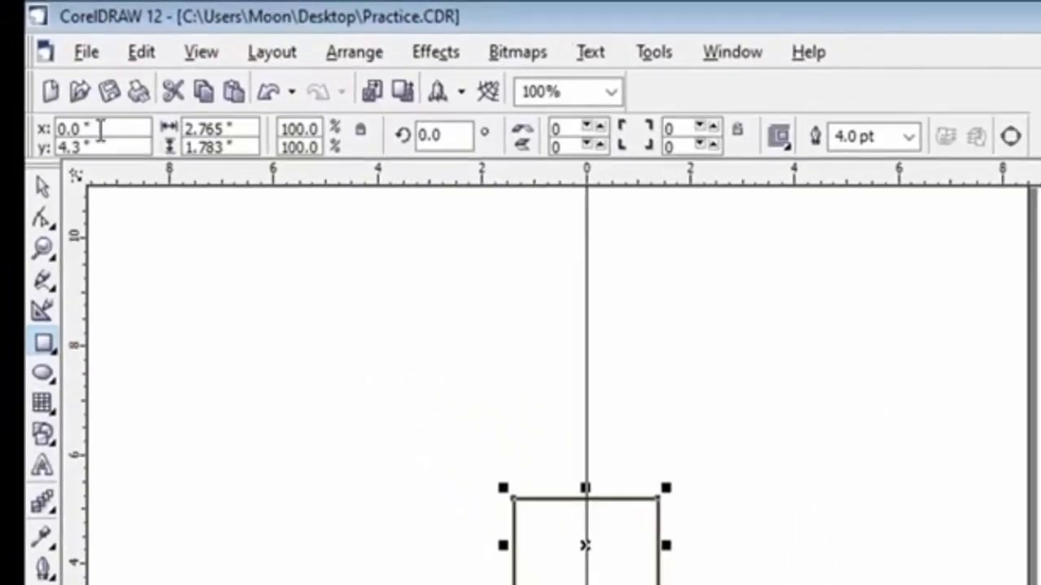
click(81, 128)
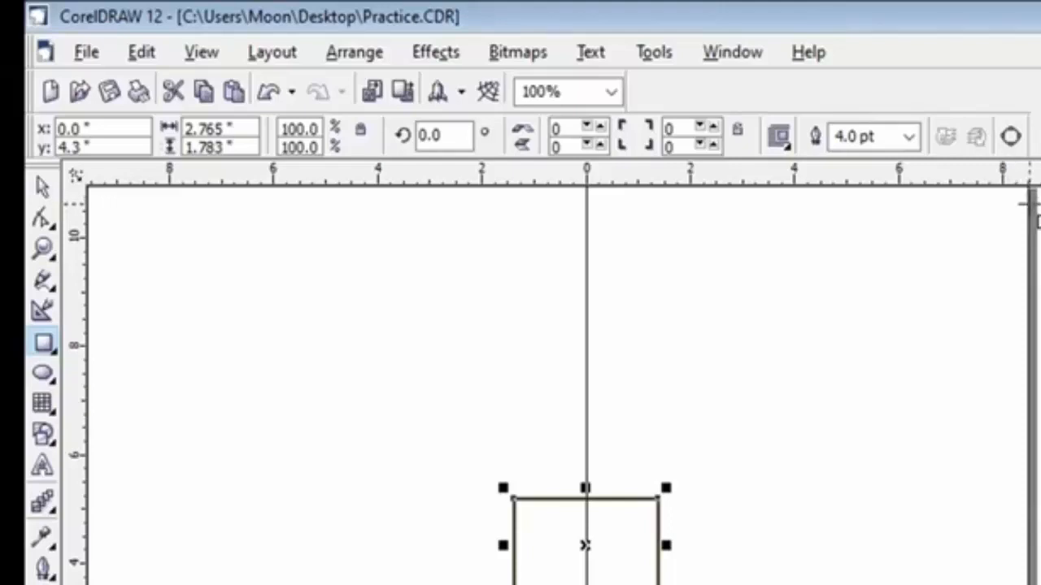
Set the rectangle's x position to 8.3 inches so it sits over the page's right edge.
click(63, 129)
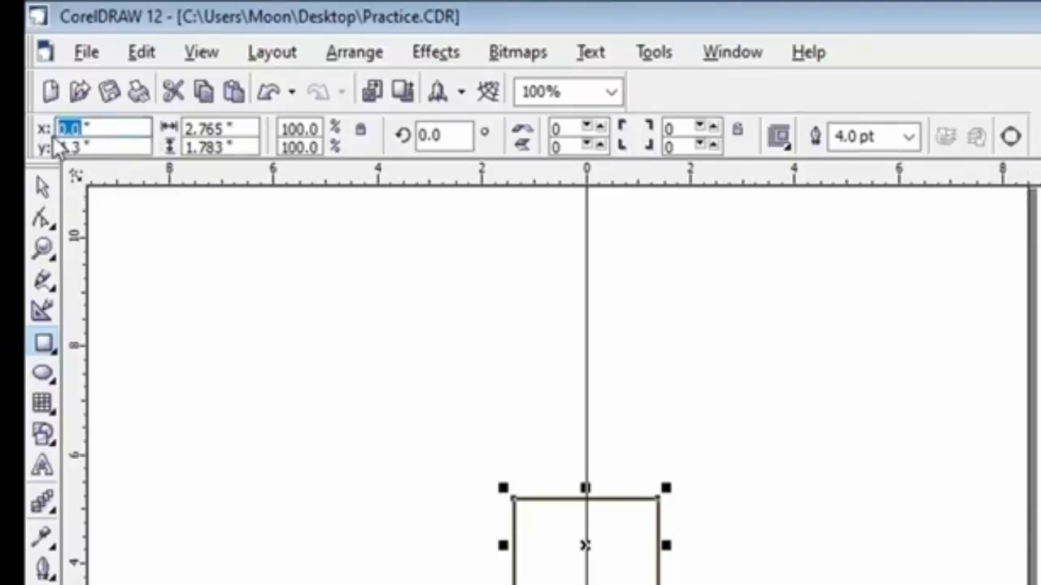
text(8.3)
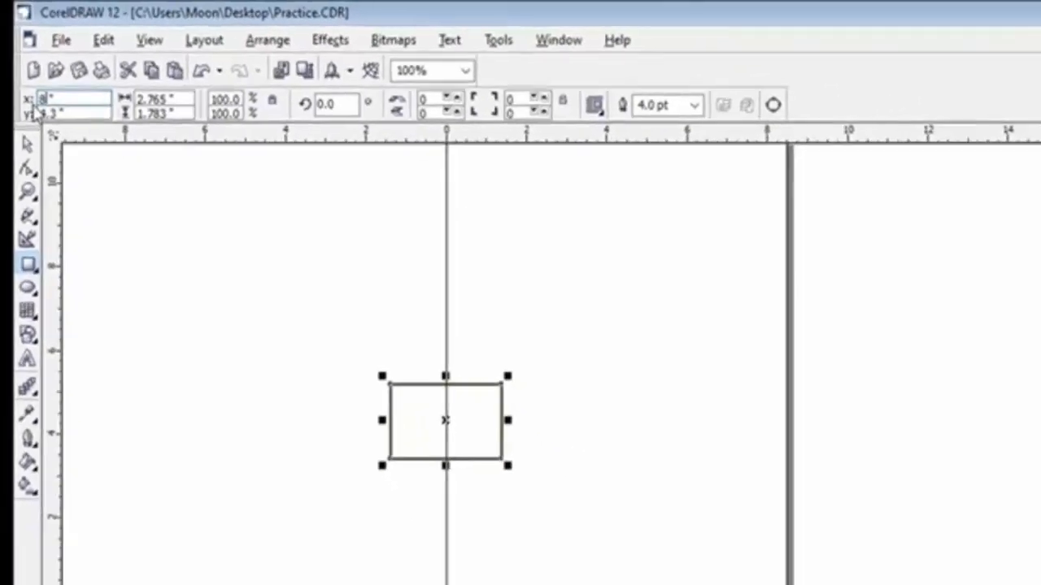
key(Return)
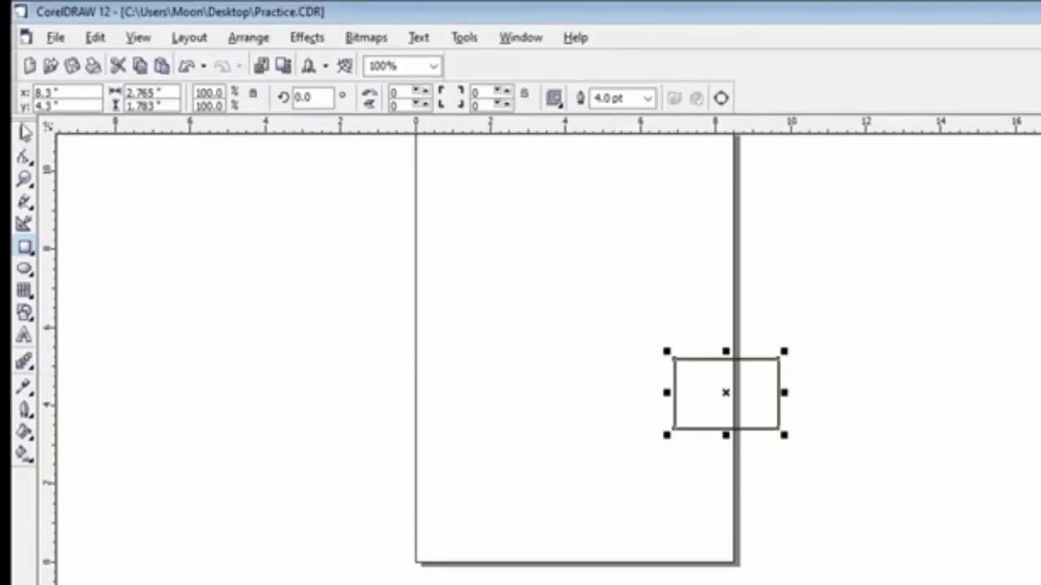
Move the rectangle freehand back against the page's left edge, centred at about x 1.43, y 4.31 inches.
click(25, 136)
drag(727, 393, 542, 310)
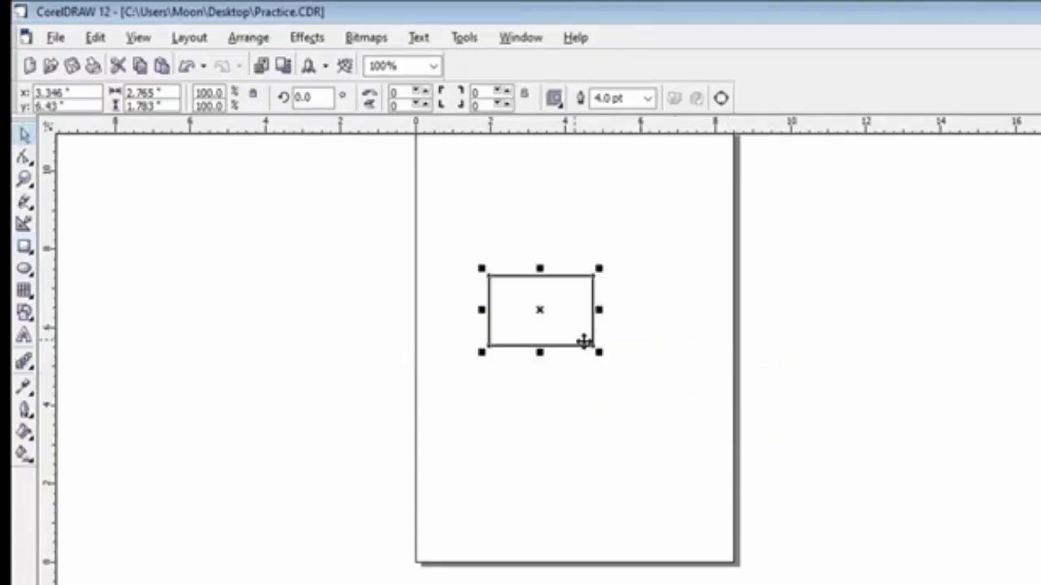
drag(584, 342, 447, 393)
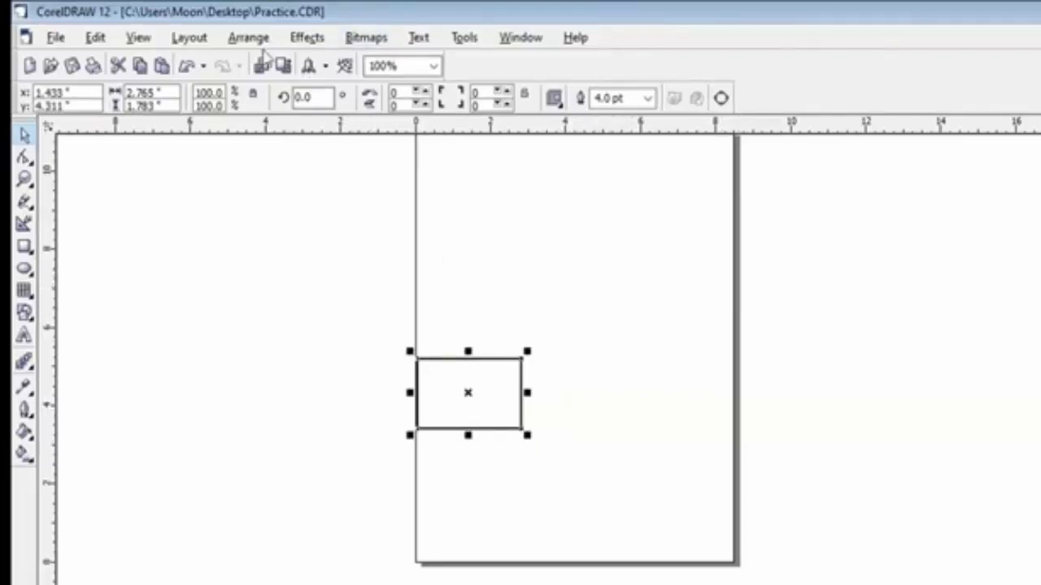
Open the Position transformation docker and collapse the Insert Character docker above it.
click(520, 42)
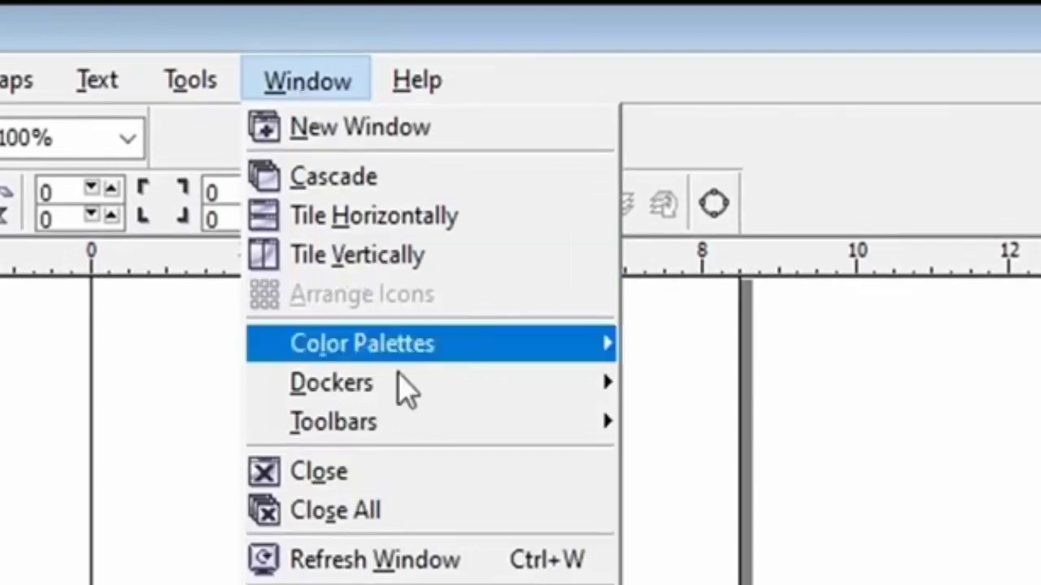
mouse_move(408, 394)
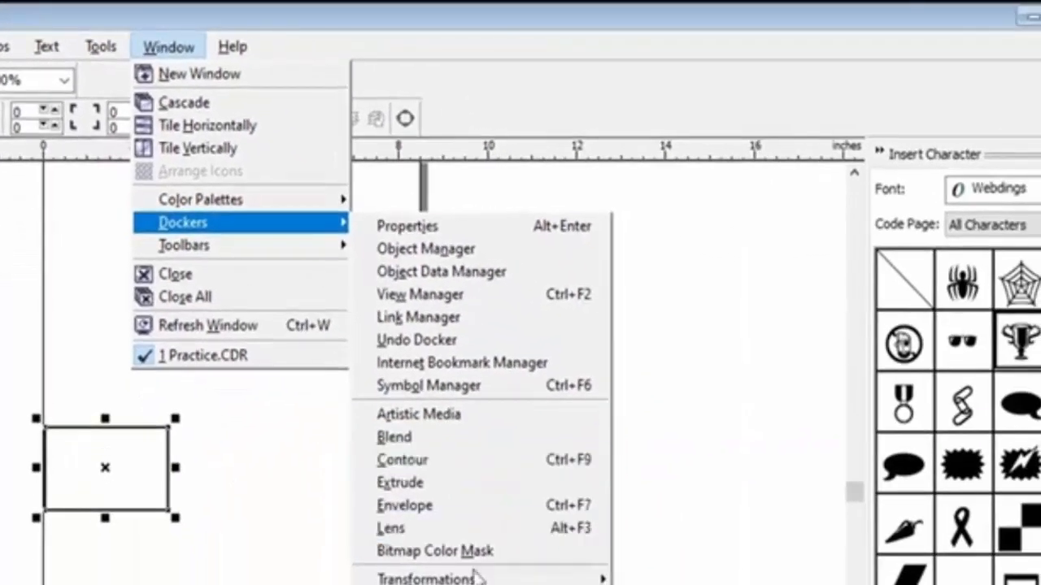
mouse_move(493, 581)
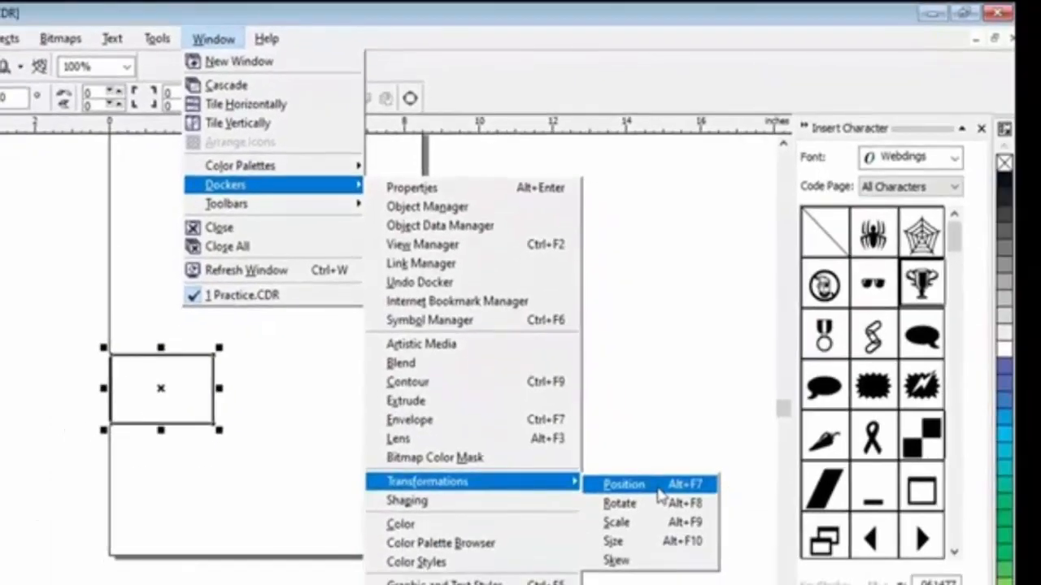
click(657, 491)
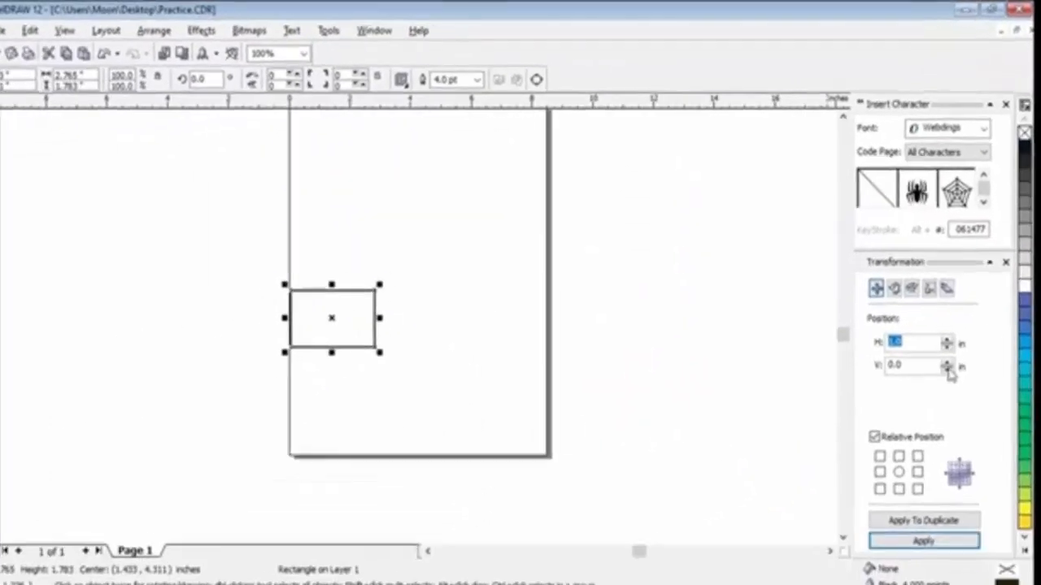
click(995, 254)
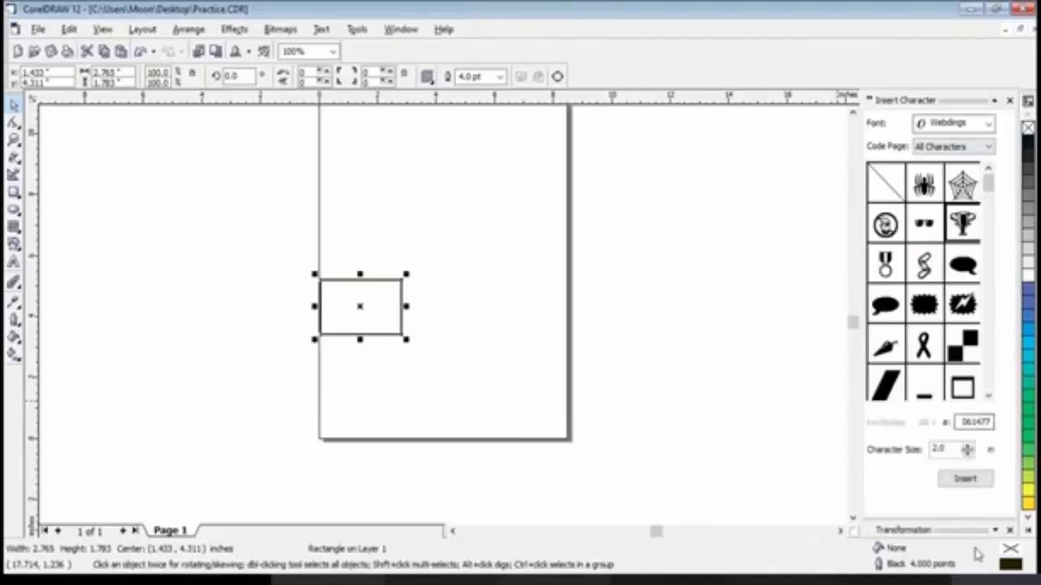
click(995, 532)
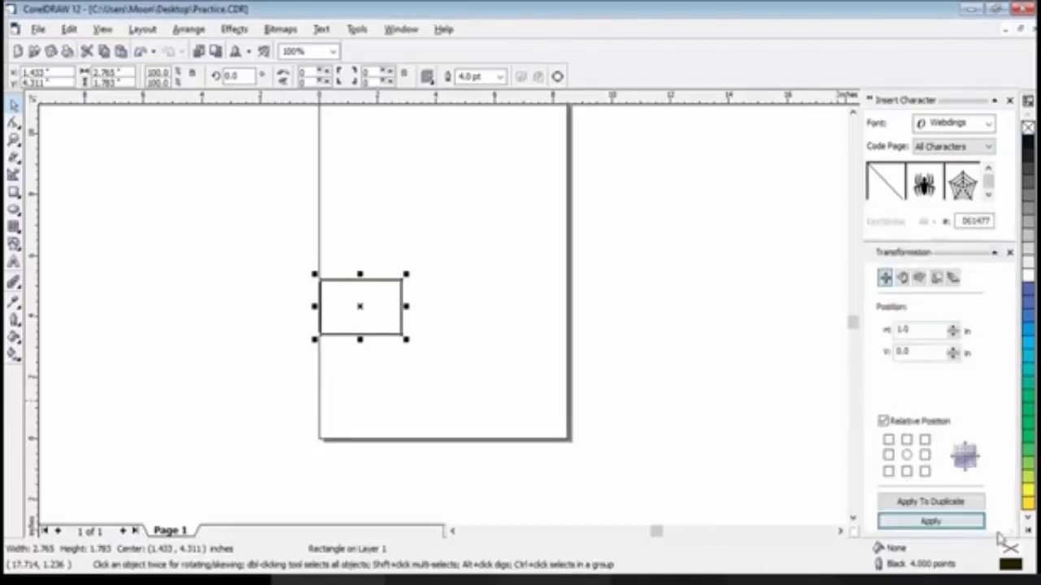
click(994, 101)
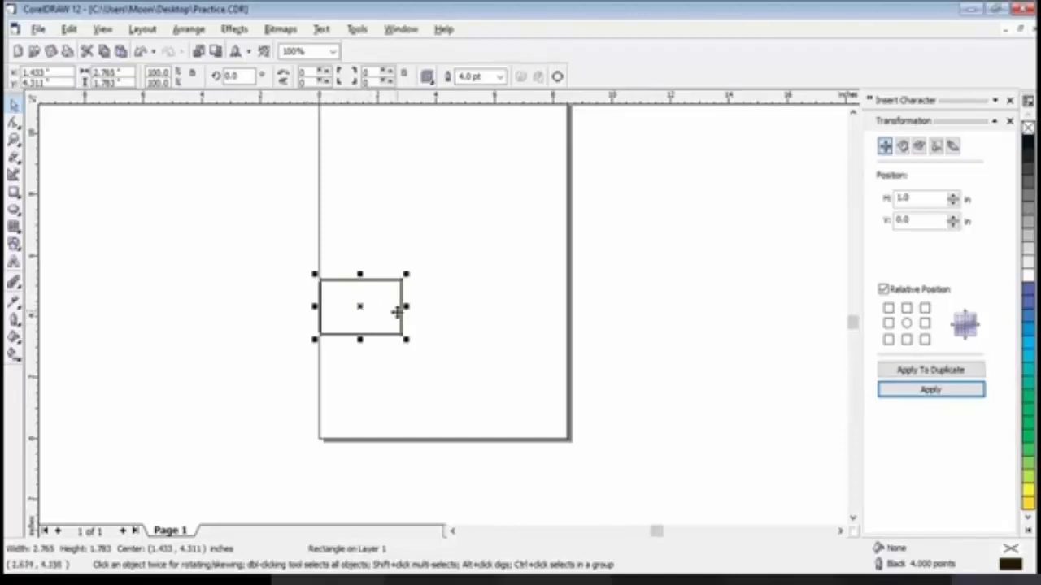
Resize the rectangle to about 1.38 by 2.52 inches and shift it horizontally by a relative 2.183 inches.
drag(405, 339, 365, 361)
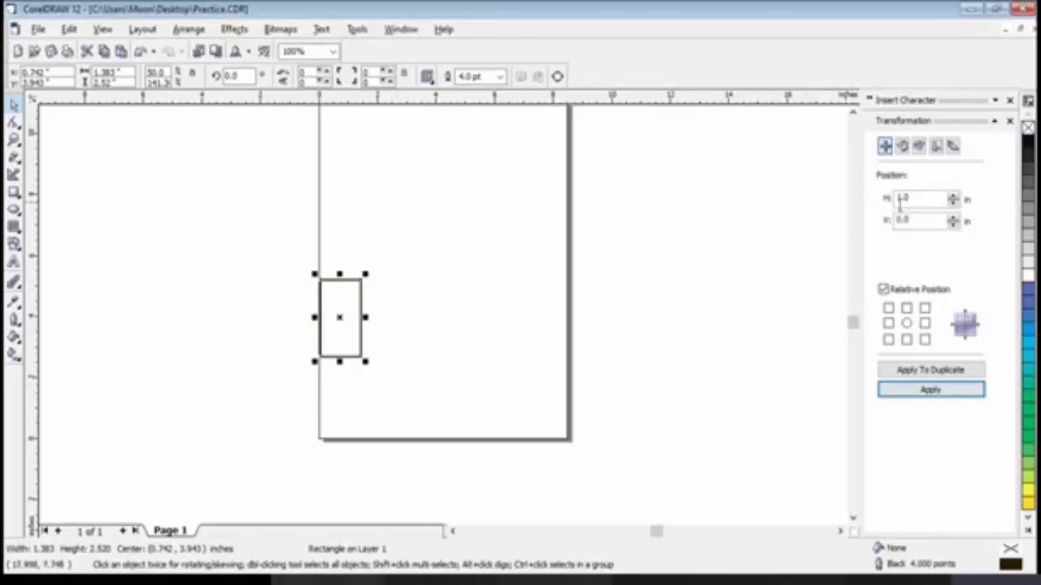
double_click(911, 202)
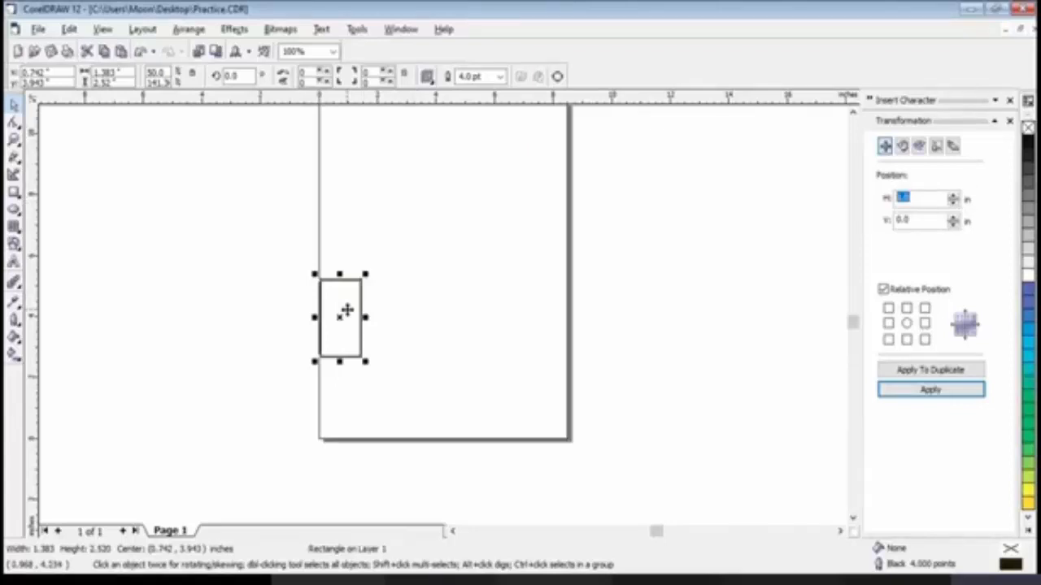
click(927, 323)
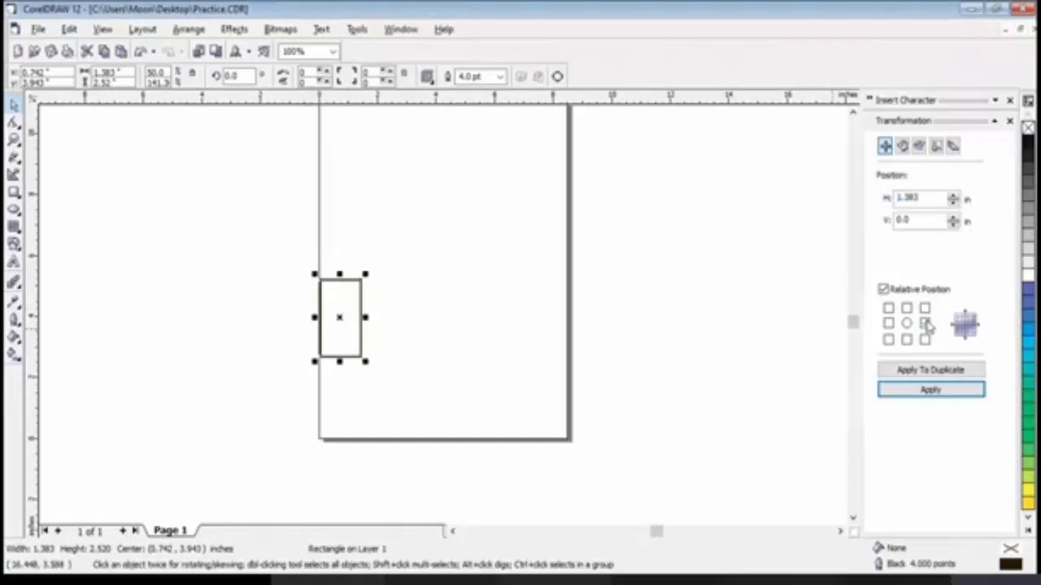
click(953, 196)
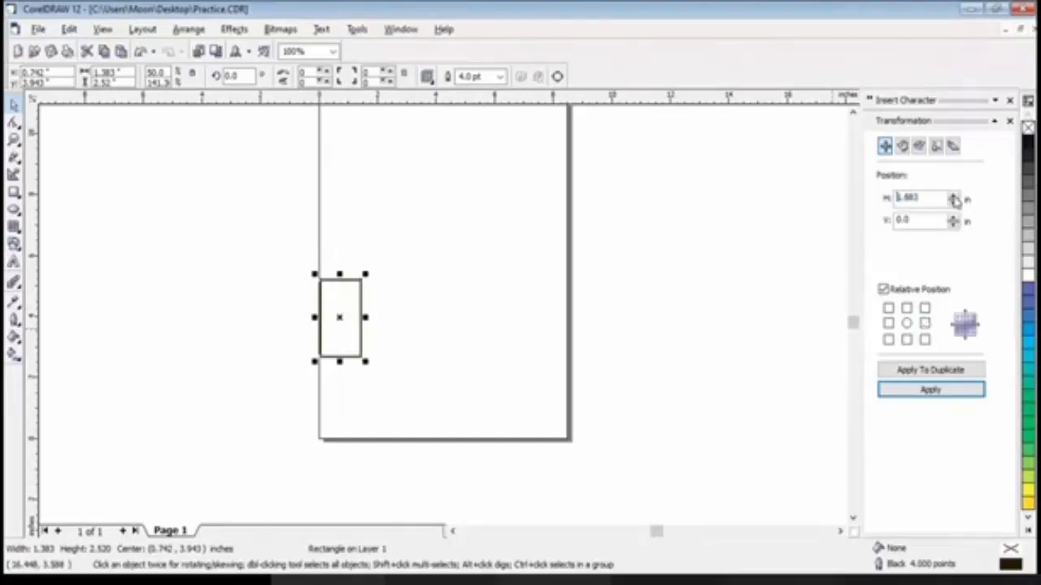
click(954, 203)
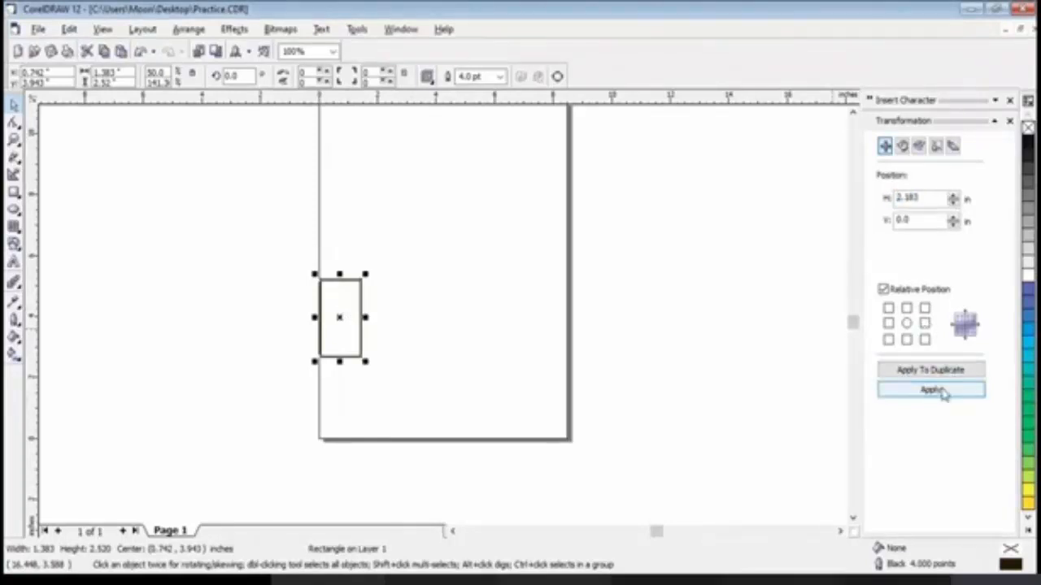
click(933, 391)
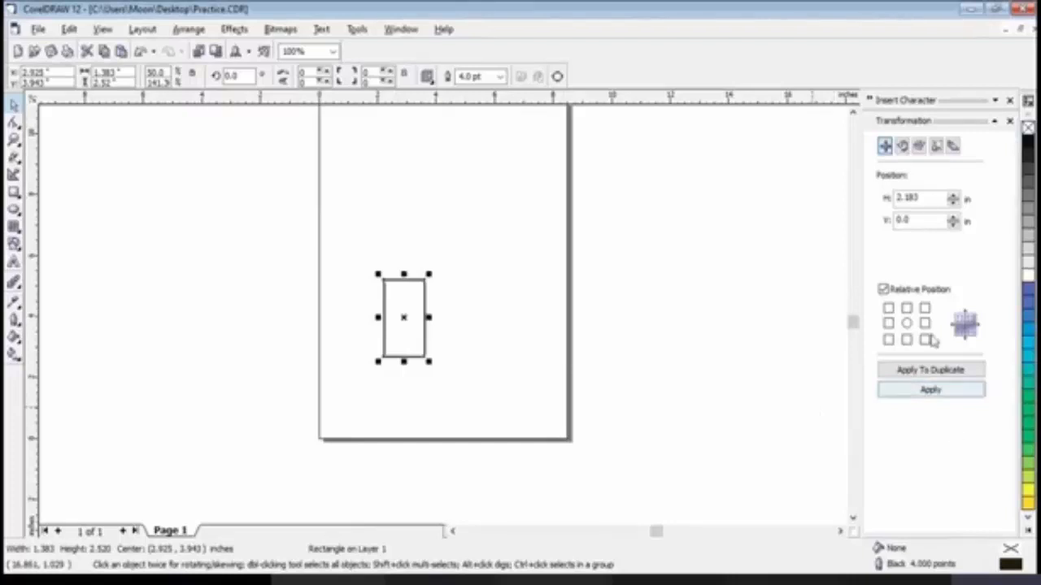
Shift the rectangle horizontally by -1.383 inches and move it flush with the page's left edge, at about x 0.71, y 5.40 inches.
click(887, 322)
click(934, 392)
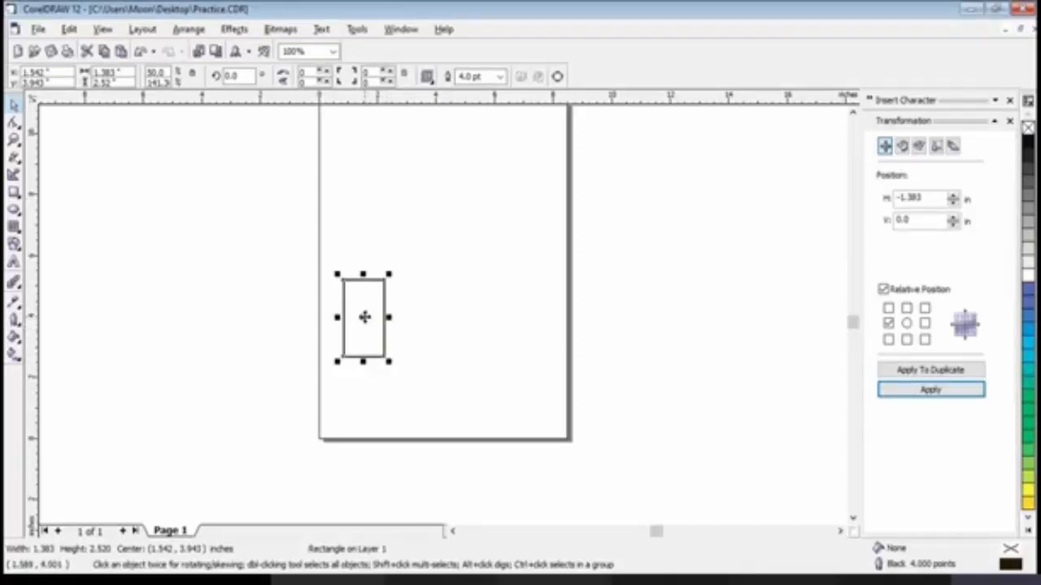
drag(364, 317, 336, 274)
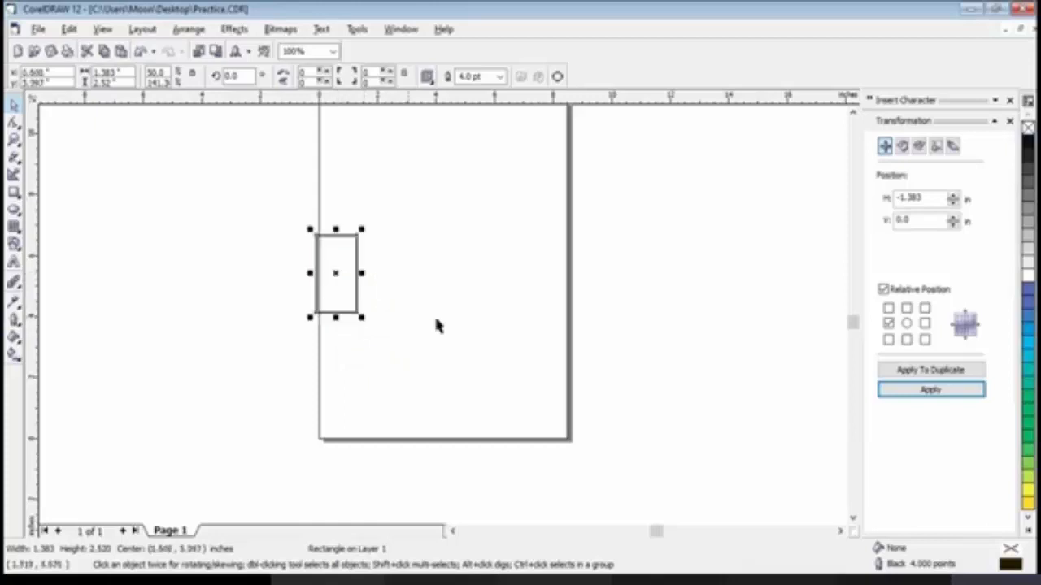
key(Right)
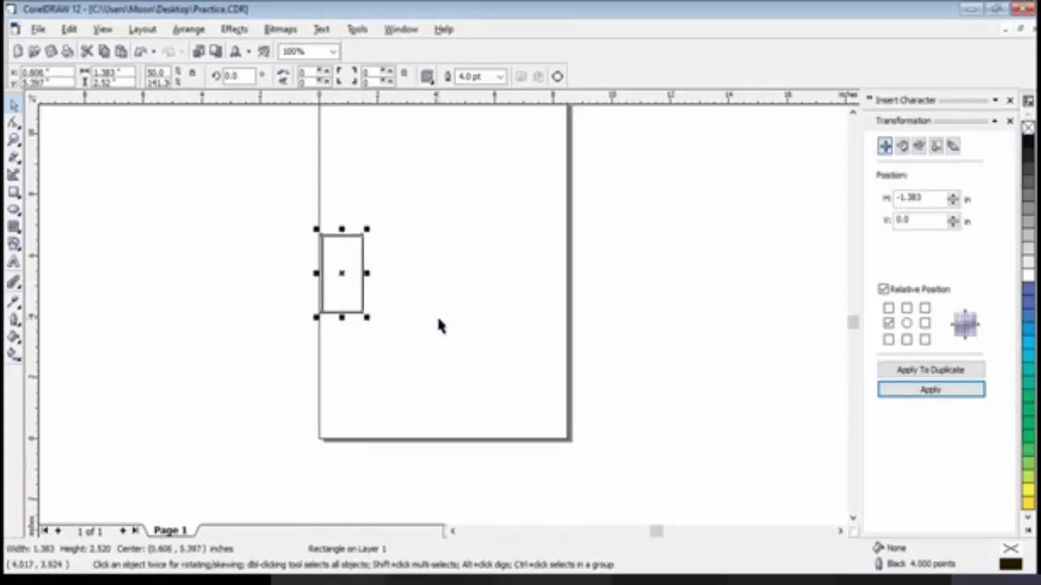
key(Left)
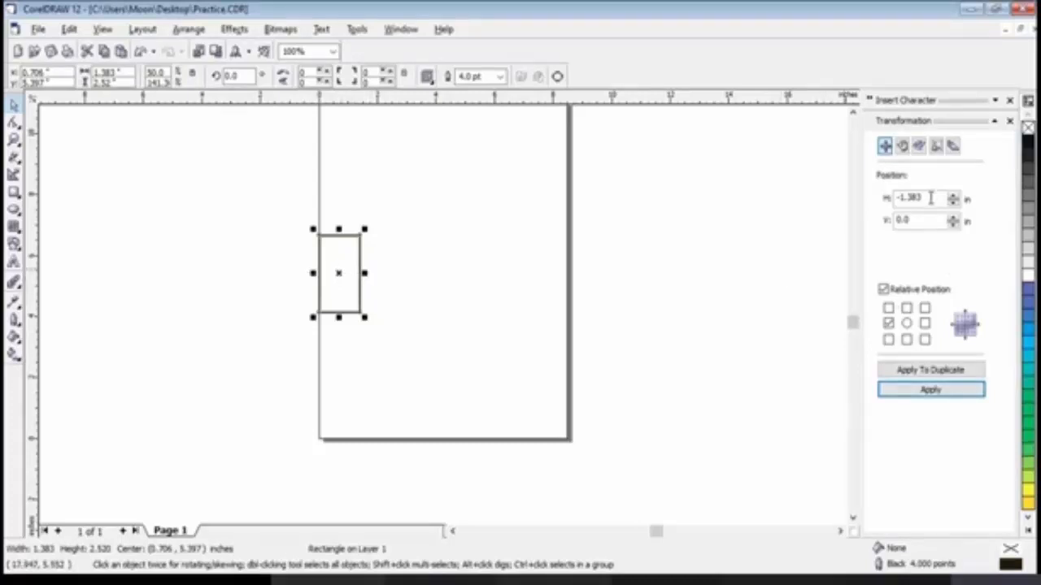
Apply a relative horizontal offset of 2 inches to a duplicate of the rectangle.
drag(919, 197, 932, 197)
click(924, 323)
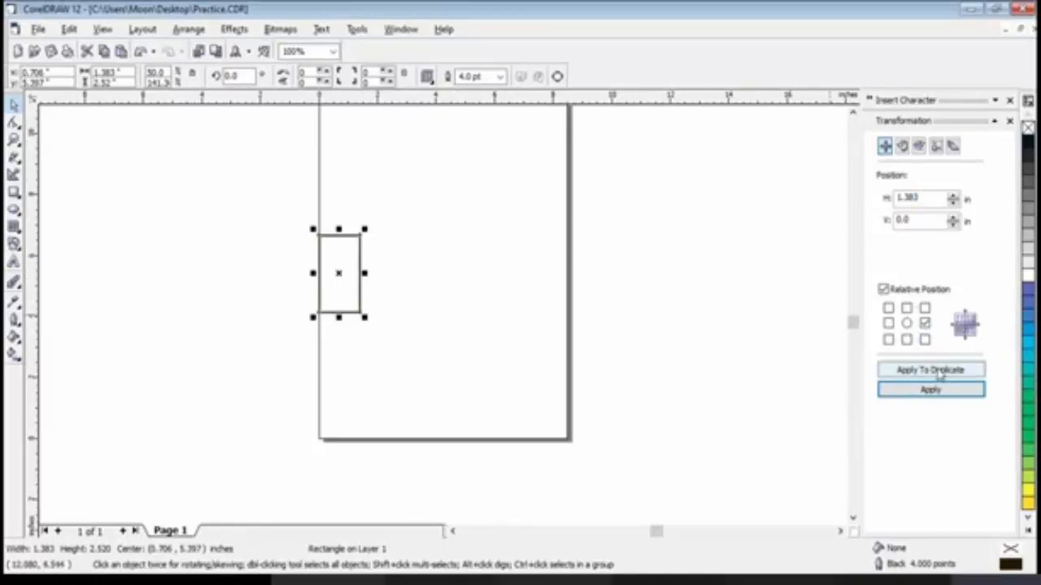
double_click(904, 196)
text(2)
click(935, 371)
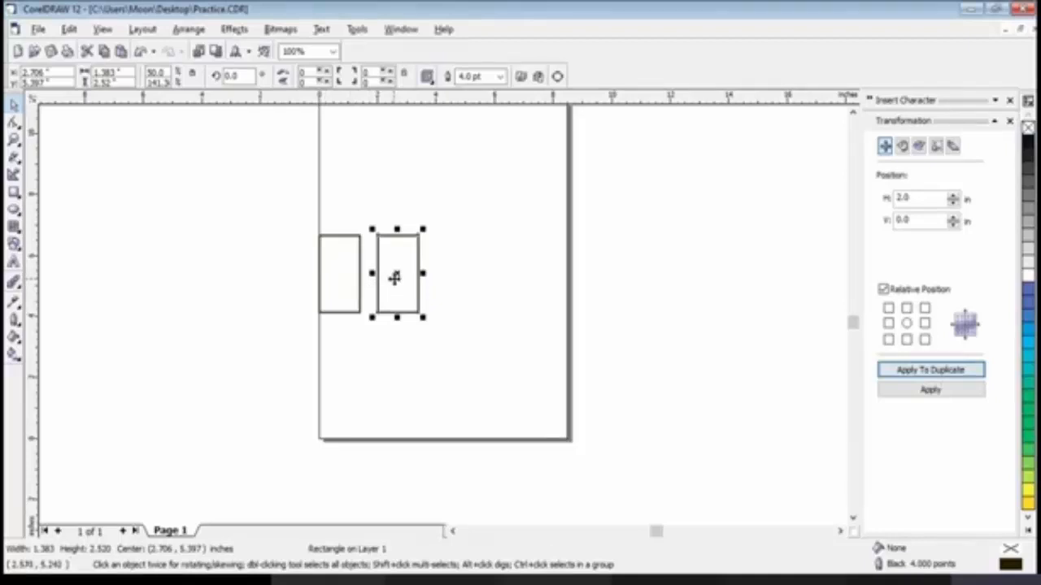
Add four adjoining duplicates to the right of the second rectangle, each with a relative horizontal offset of 1.383 inches.
click(925, 324)
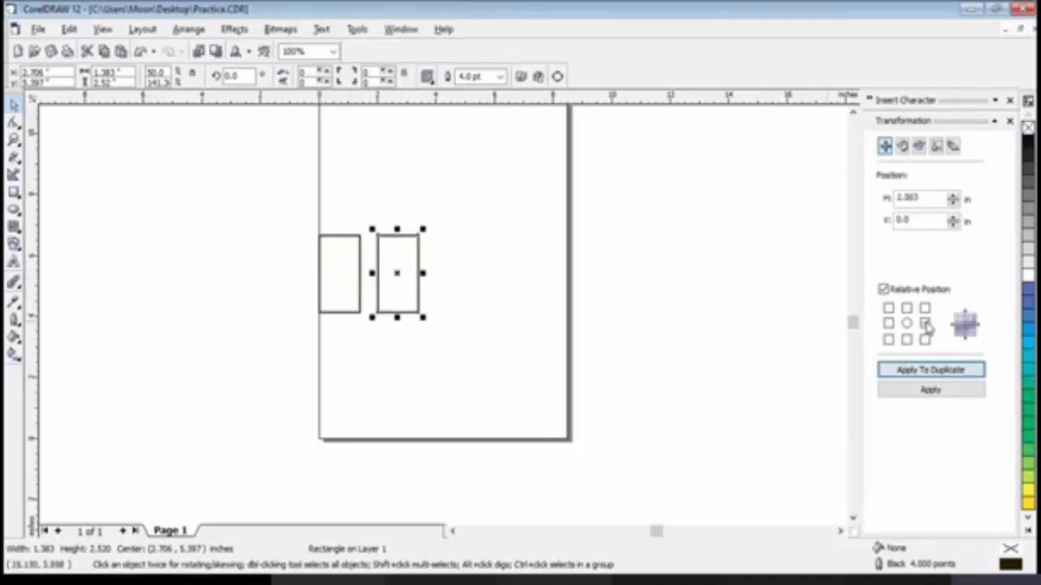
click(940, 372)
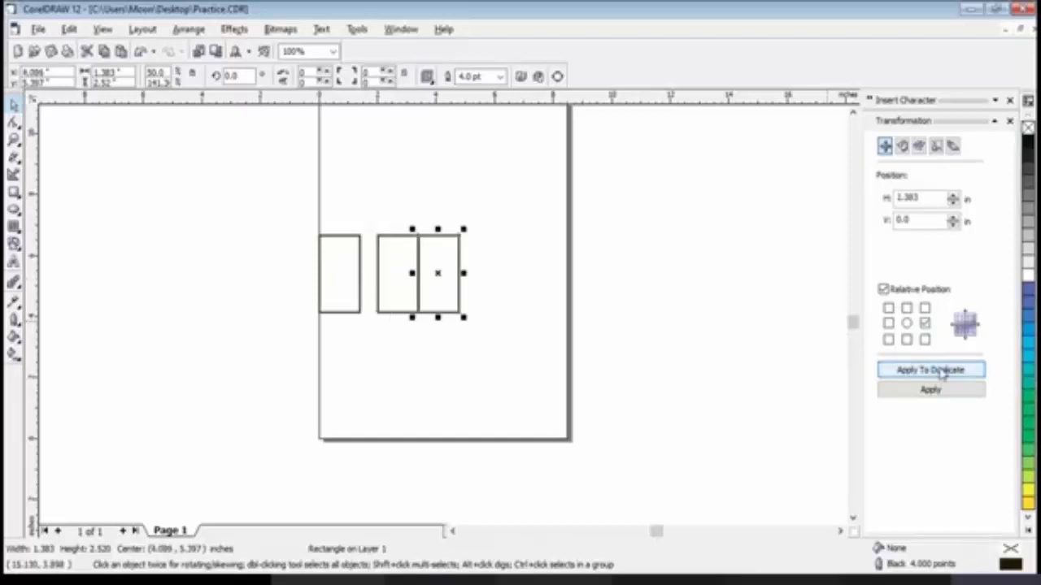
click(940, 372)
click(940, 372)
click(940, 372)
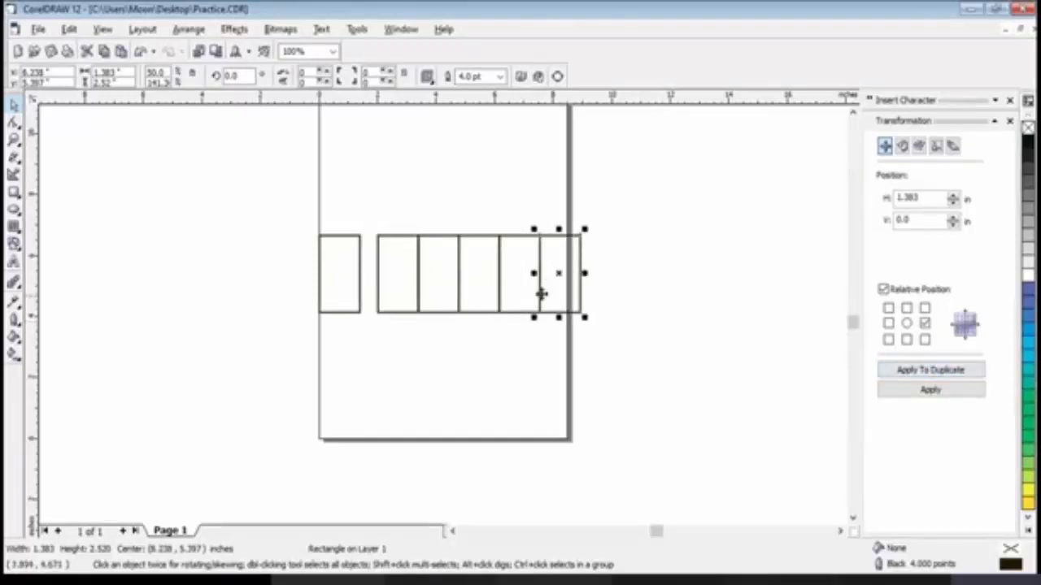
Delete all the duplicates, keeping only the original rectangle at the page's left edge.
drag(570, 331, 373, 191)
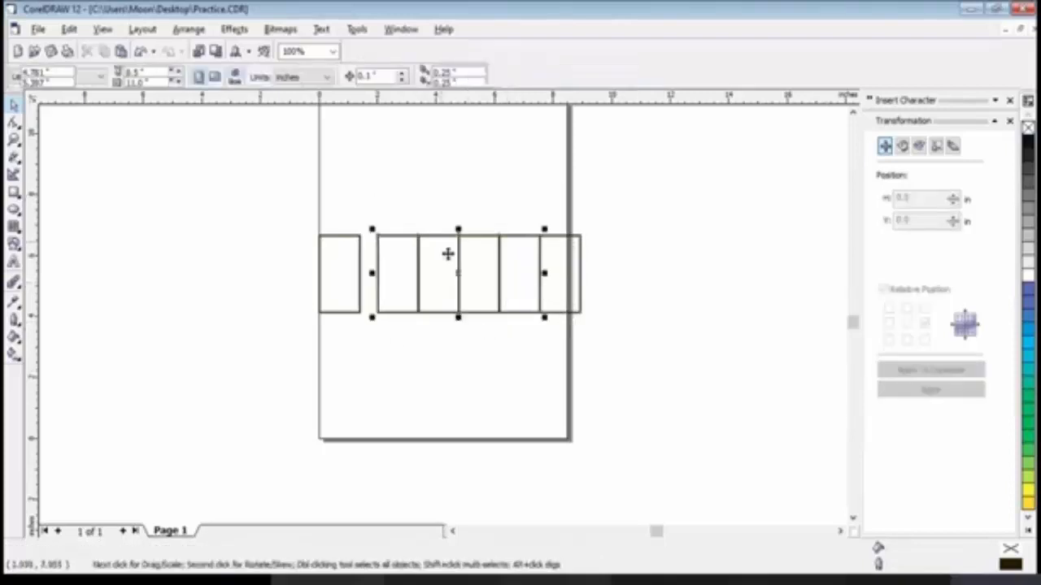
key(Delete)
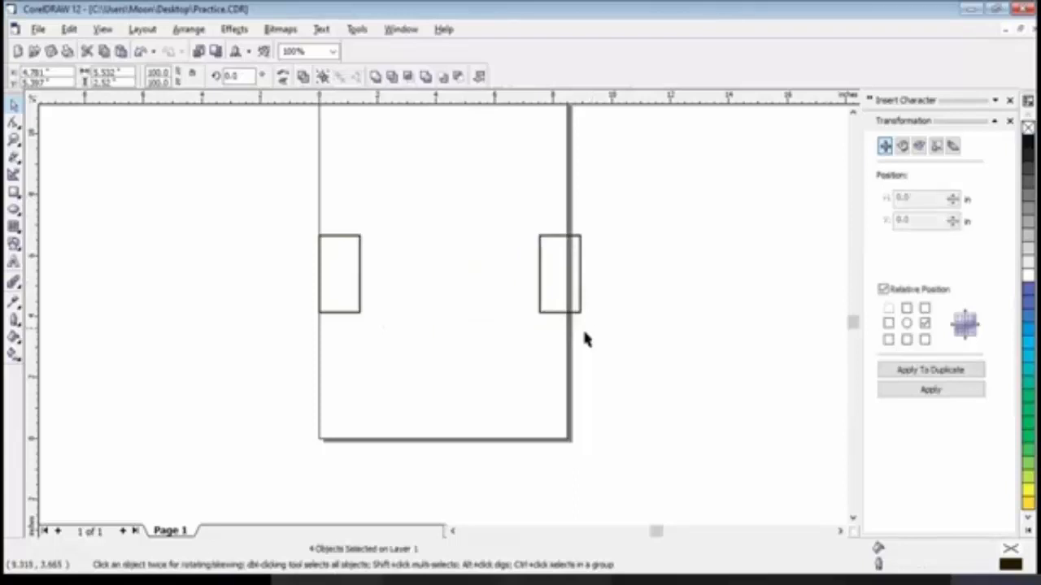
drag(579, 312, 521, 230)
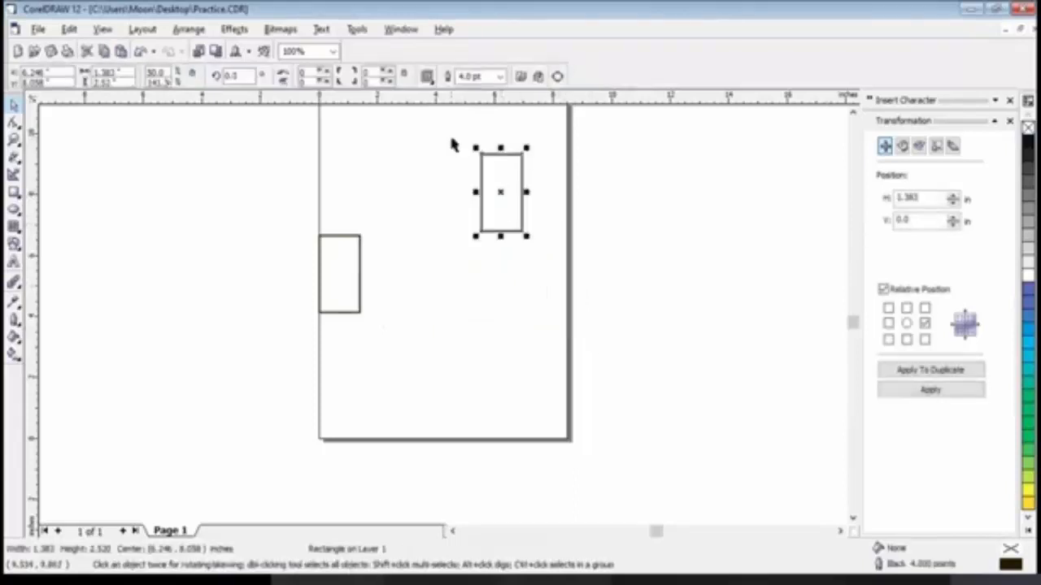
key(Delete)
Duplicate the original rectangle with a relative horizontal offset of 2 inches.
click(351, 271)
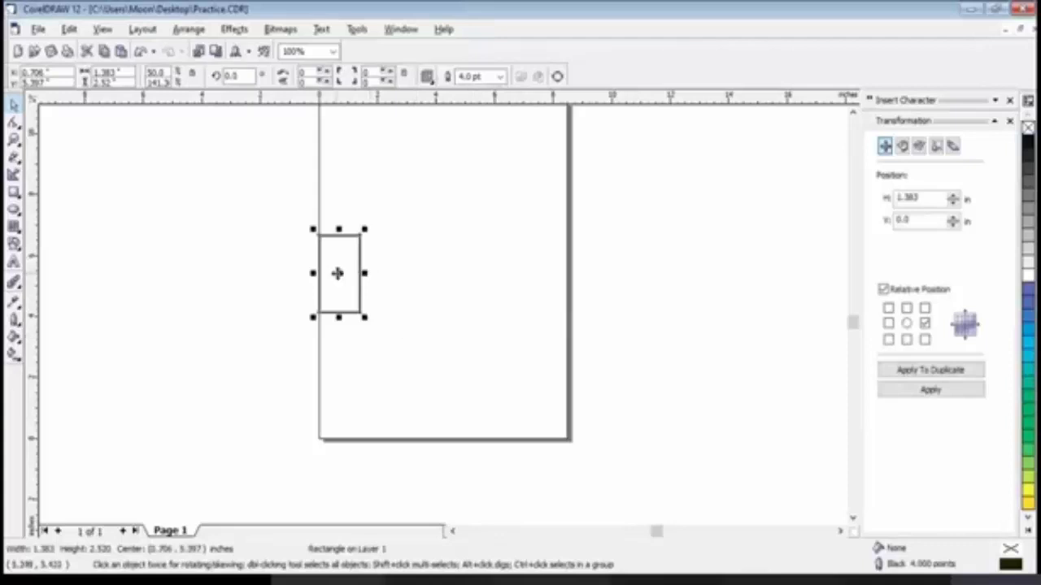
double_click(905, 200)
text(2)
click(937, 372)
Create a third rectangle by duplicating the second one 2 inches further to the right.
click(925, 323)
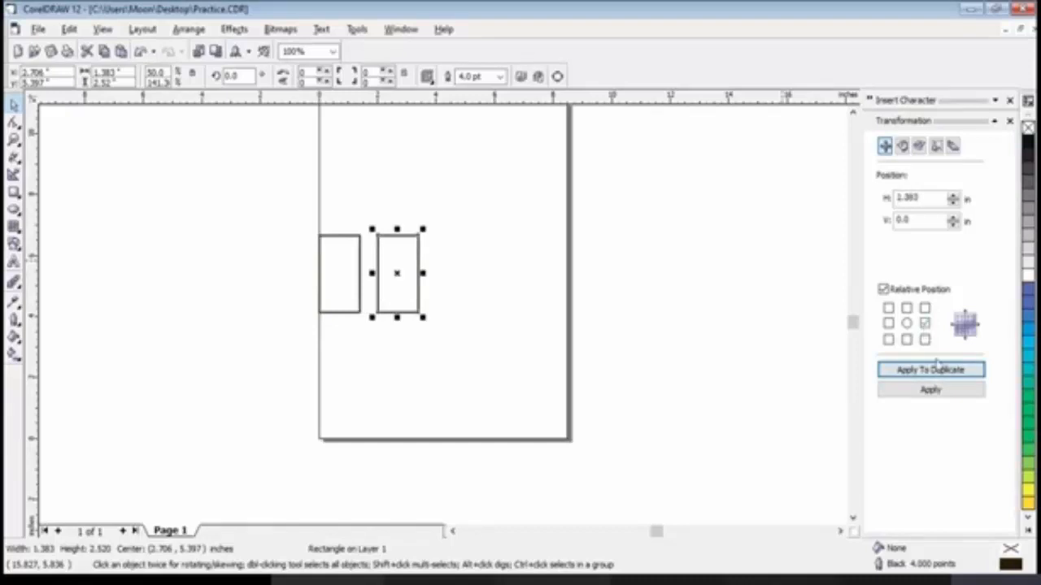
double_click(926, 198)
text(2)
click(948, 373)
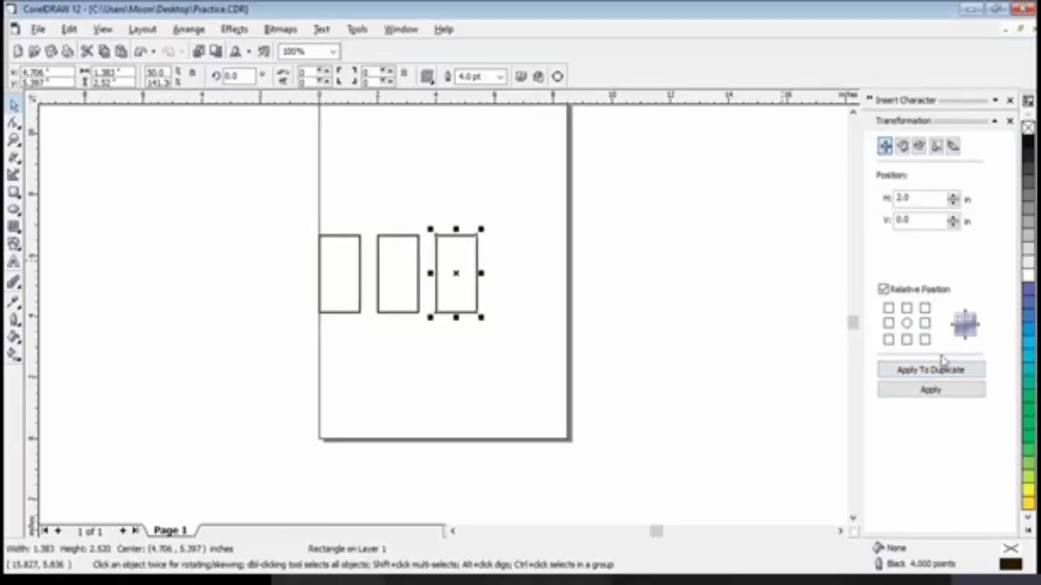
Try an adjoining duplicate 1.383 inches to the right of the third rectangle, and delete that copy.
click(926, 323)
click(947, 372)
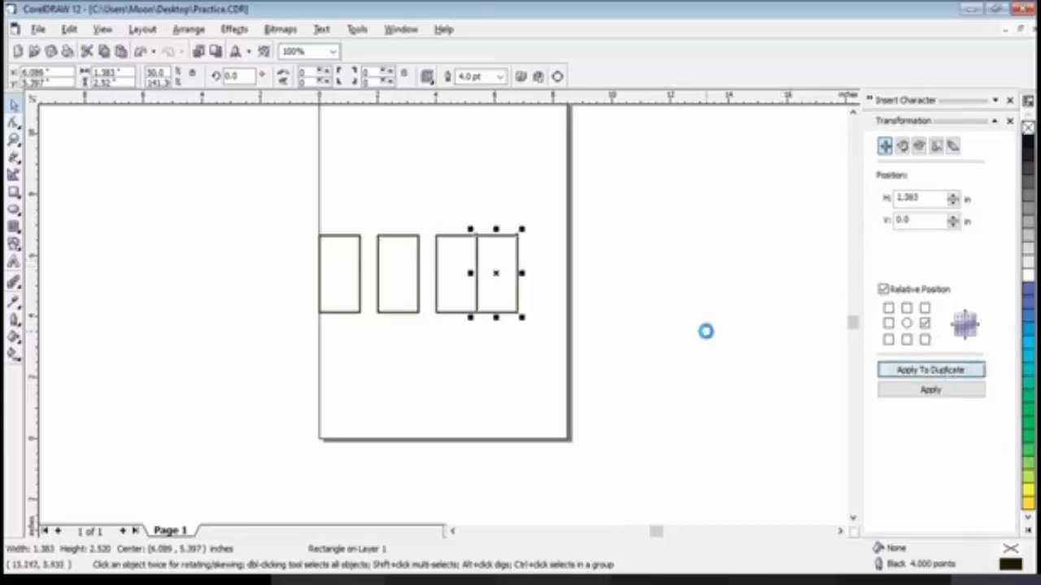
key(Delete)
click(458, 265)
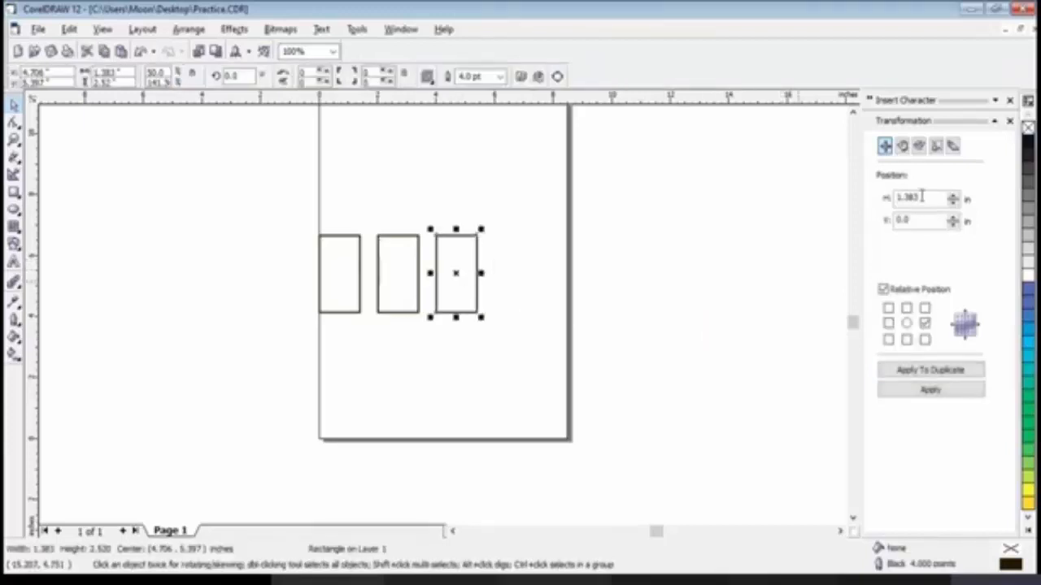
Create a fourth rectangle by duplicating the third one with a relative horizontal offset of 2 inches.
double_click(899, 200)
triple_click(925, 200)
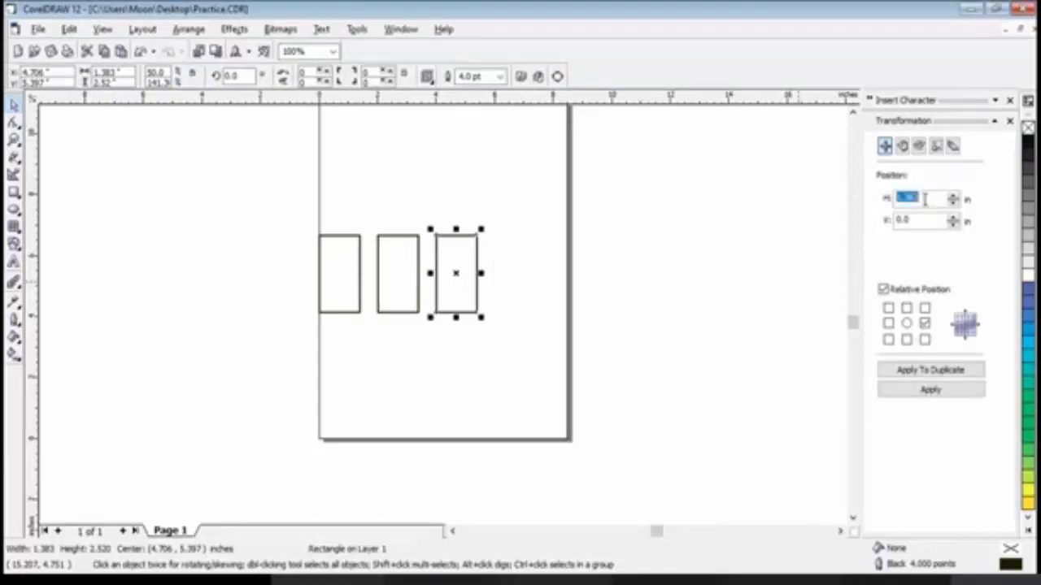
text(2)
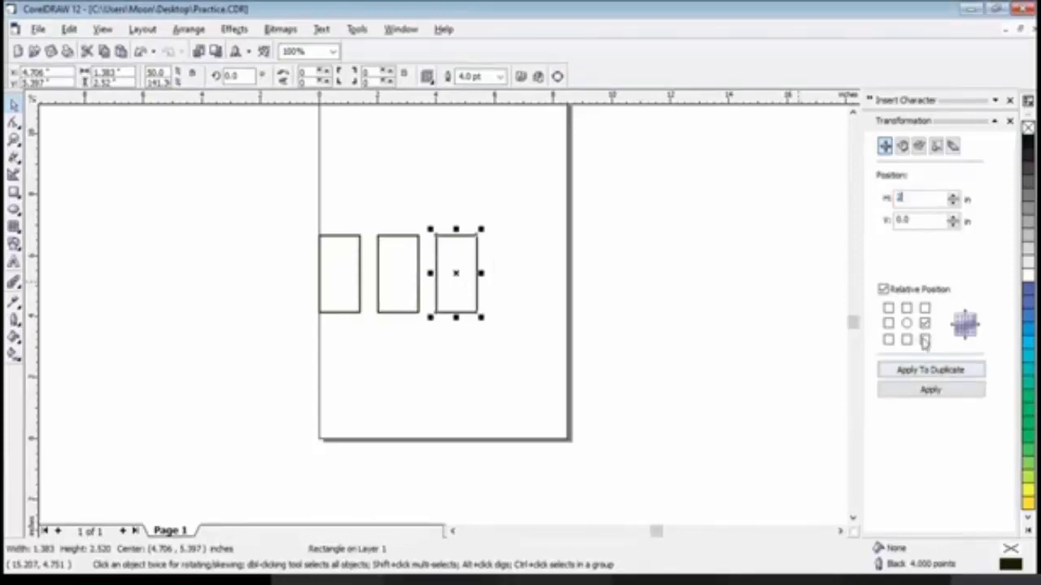
click(931, 370)
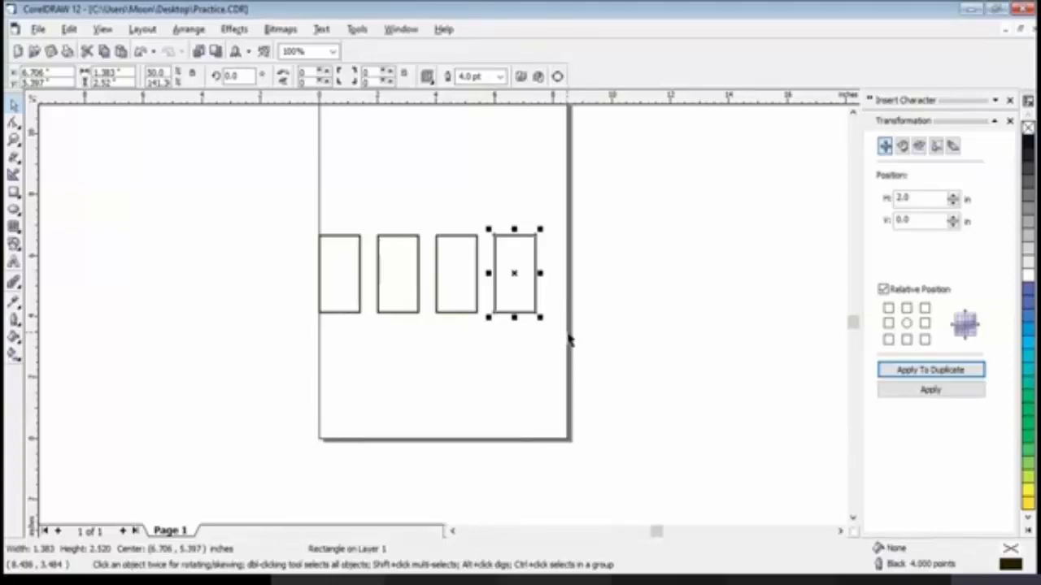
click(569, 322)
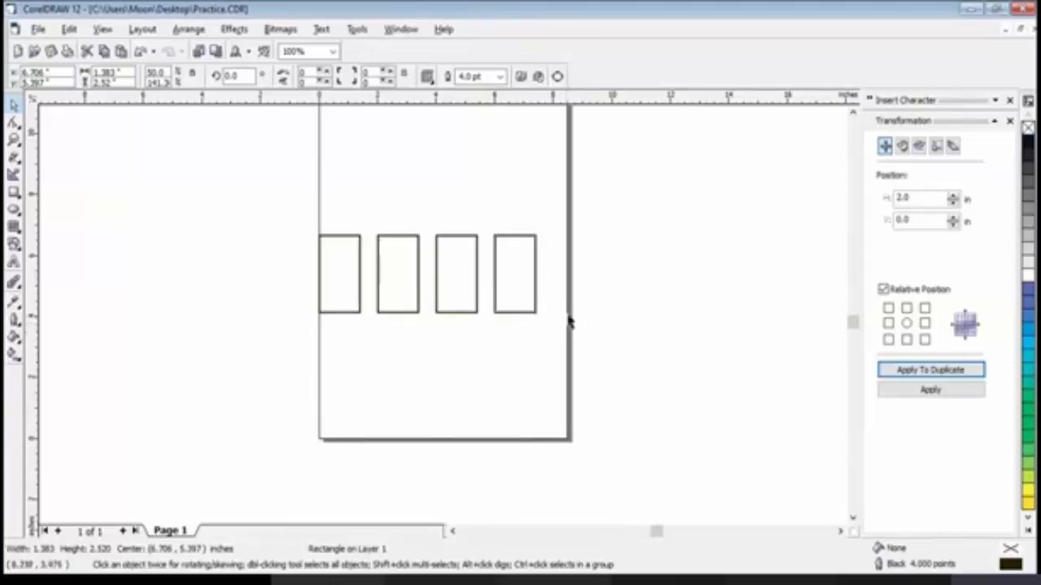
Duplicate the row of four rectangles below itself with a relative vertical offset of -3.02 inches and no horizontal offset.
drag(296, 206, 570, 356)
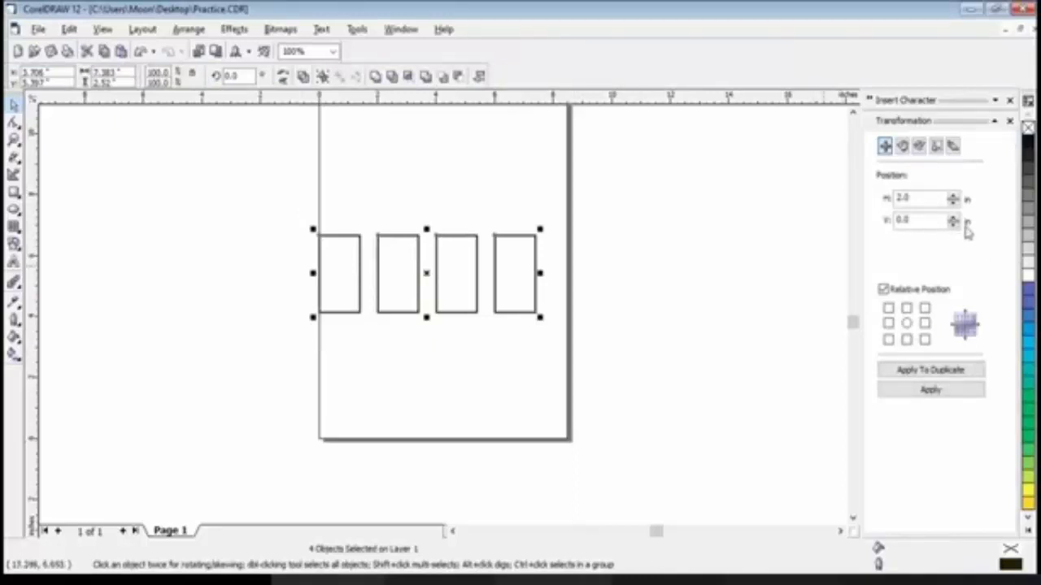
click(953, 224)
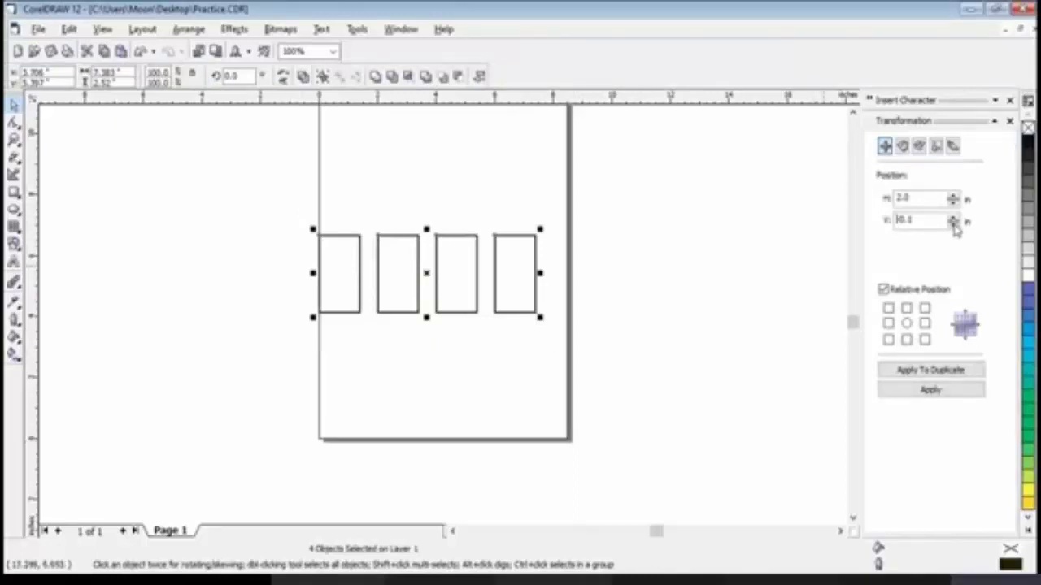
click(907, 340)
click(953, 226)
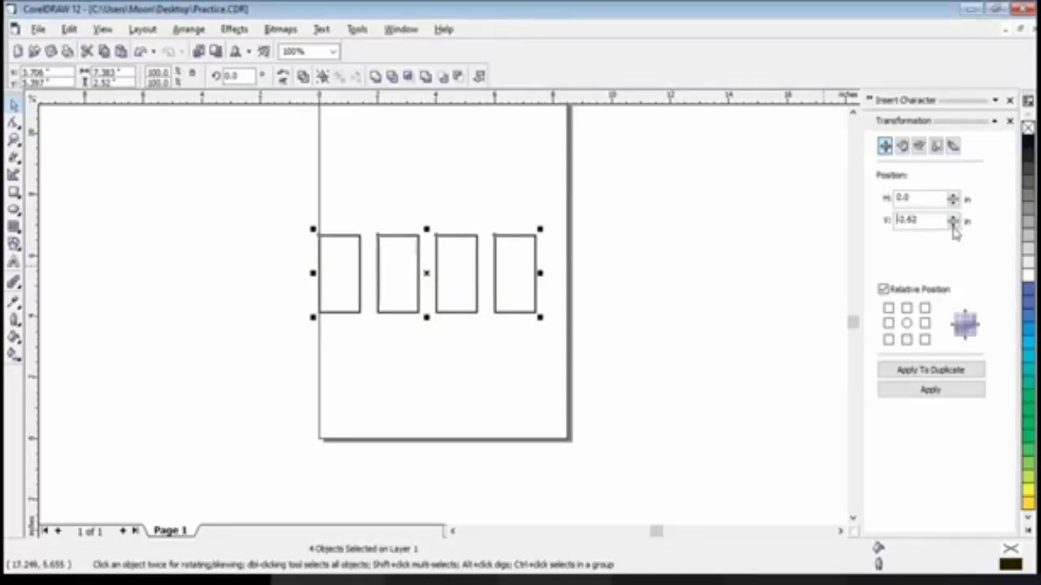
click(954, 226)
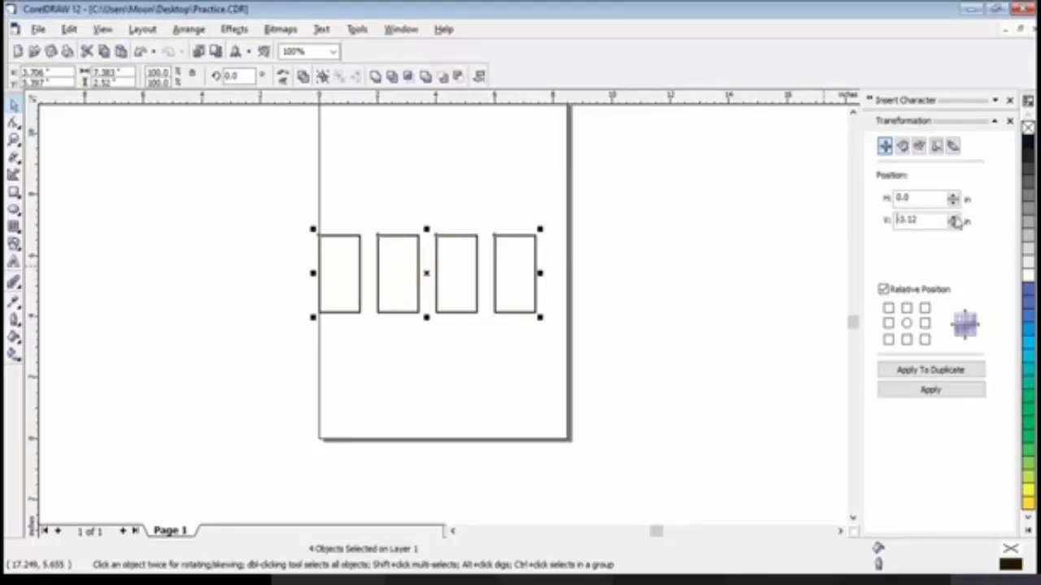
click(936, 371)
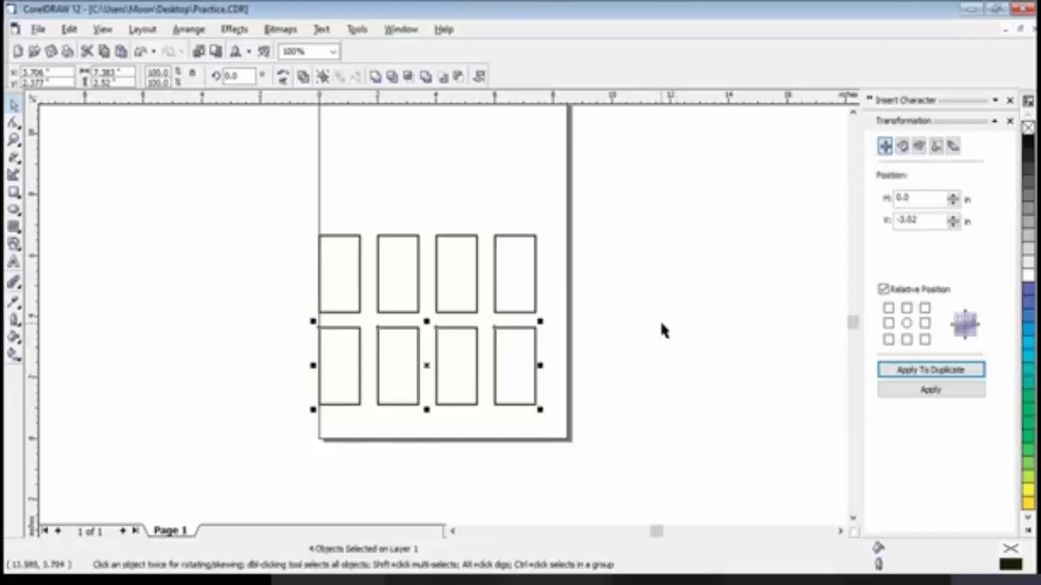
Delete all eight rectangles and switch to the Rotate transformation.
drag(281, 210, 595, 442)
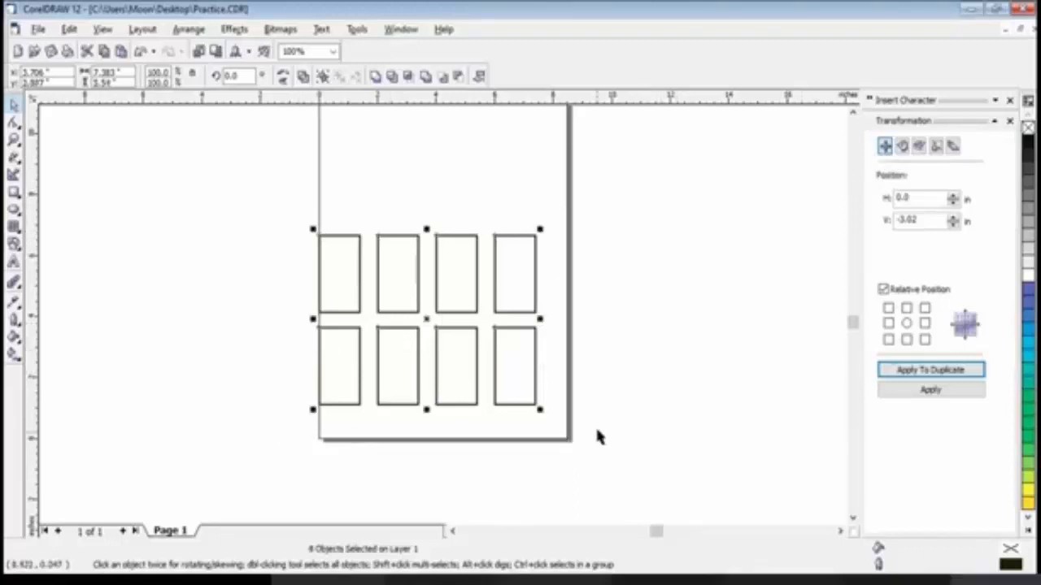
key(Delete)
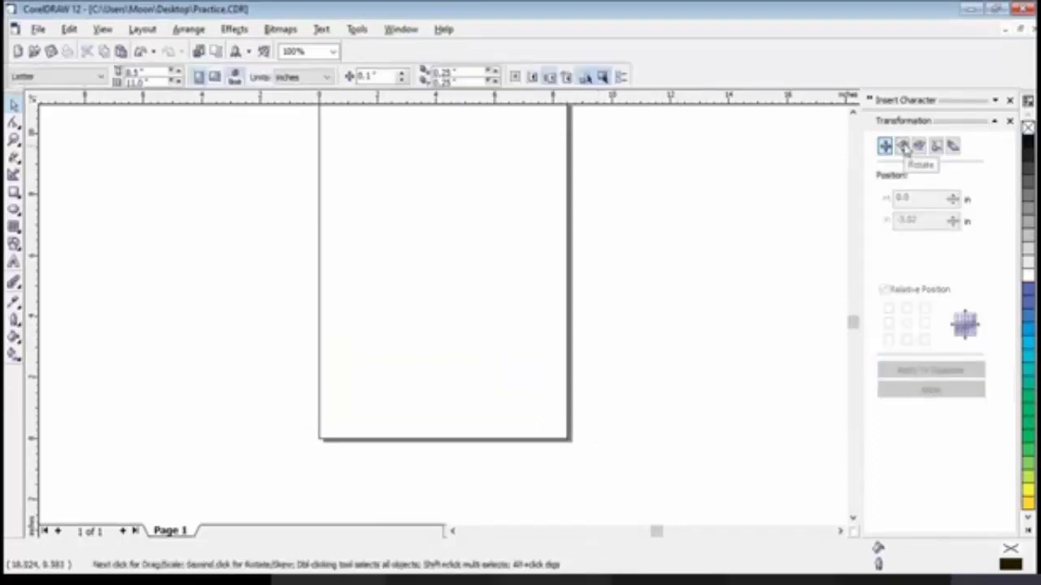
click(903, 145)
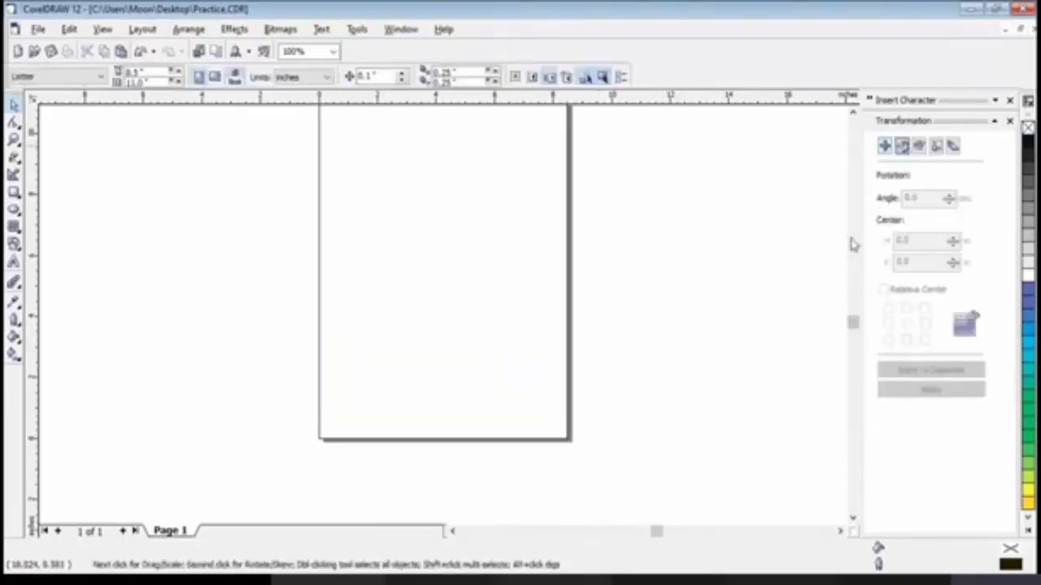
Draw a tall ellipse about 1.76 inches wide and 5.25 inches high on the page.
click(14, 210)
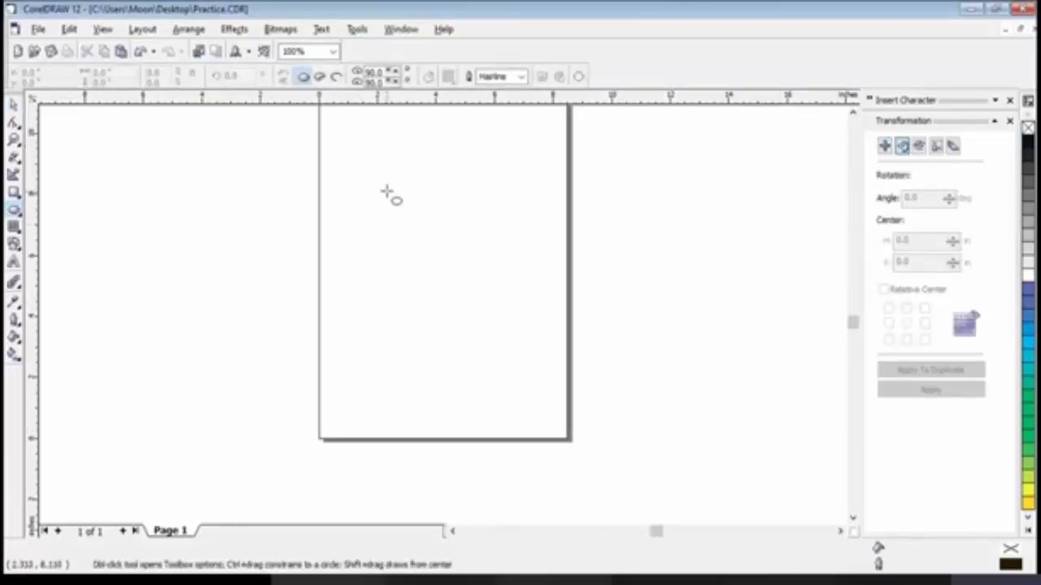
drag(385, 182, 437, 345)
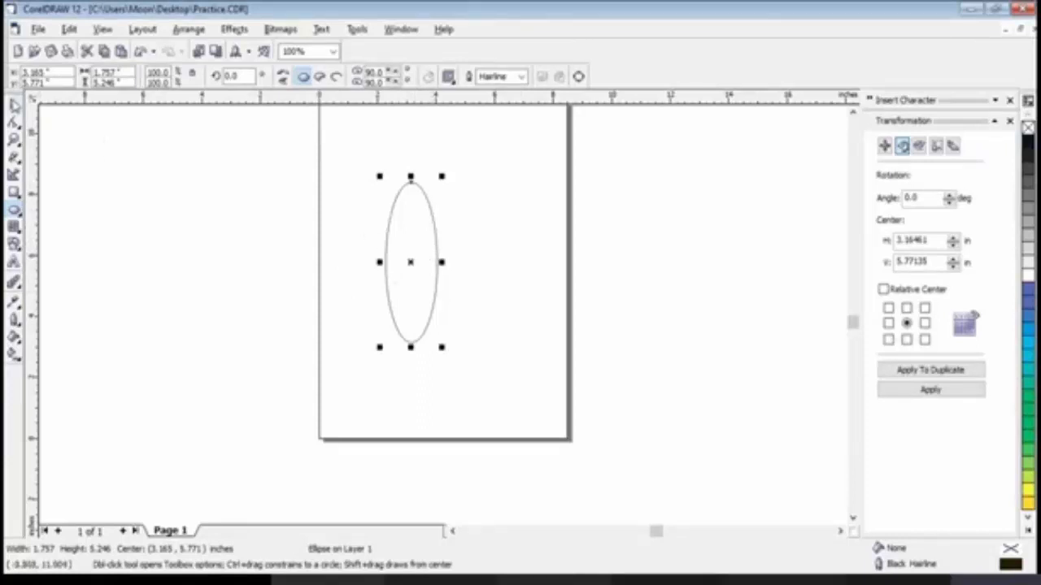
click(14, 106)
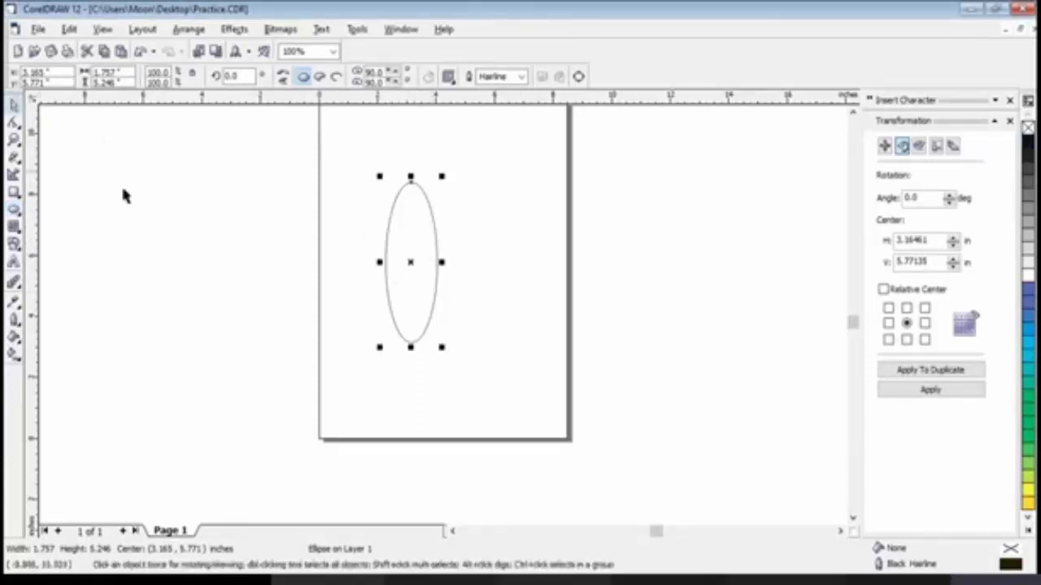
Try rotating the ellipse freehand about its centre between upright and nearly horizontal, and delete it.
click(413, 248)
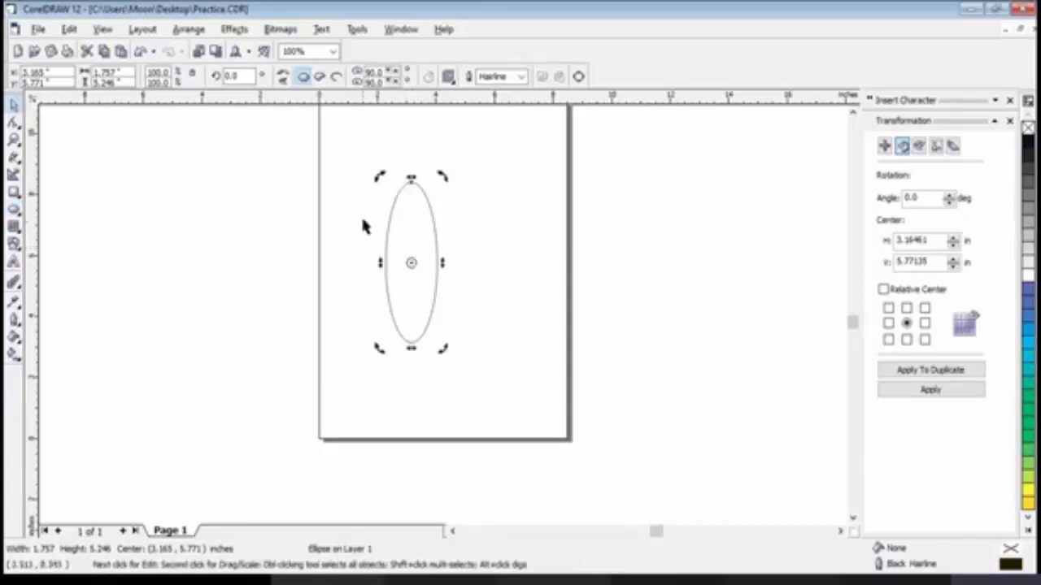
drag(378, 175, 323, 304)
key(Escape)
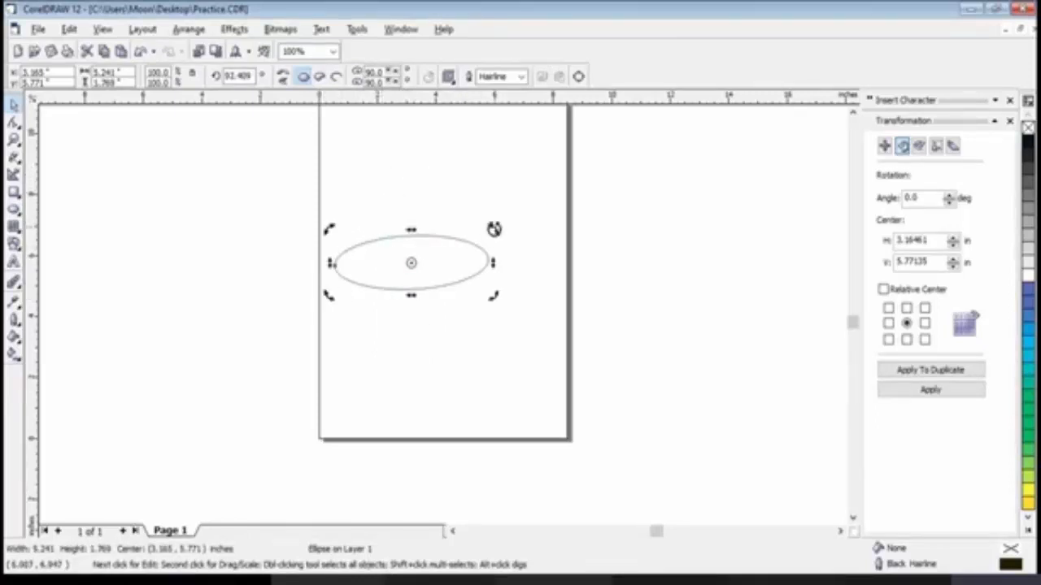
drag(493, 230, 456, 386)
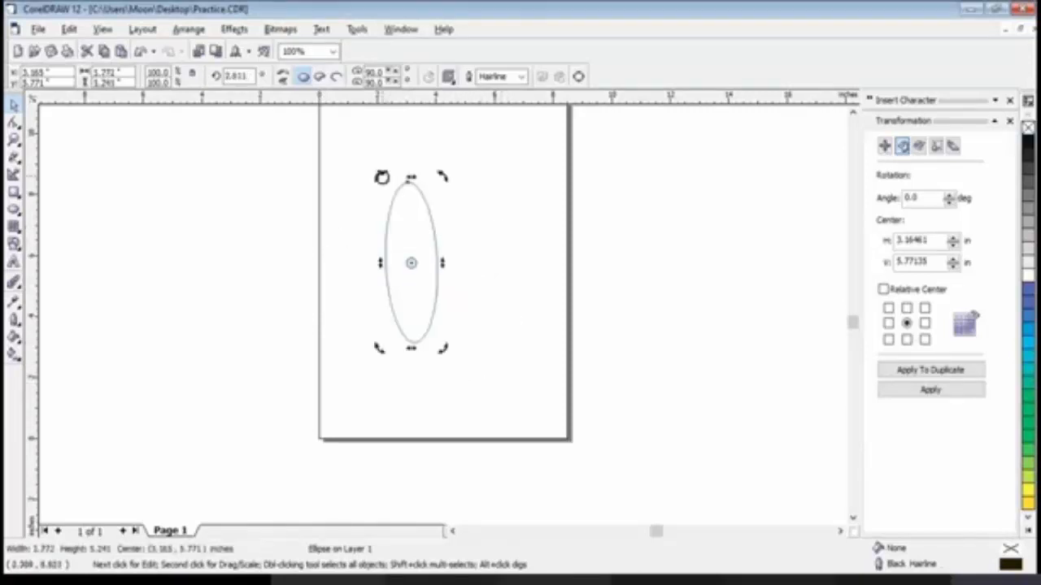
drag(381, 177, 318, 286)
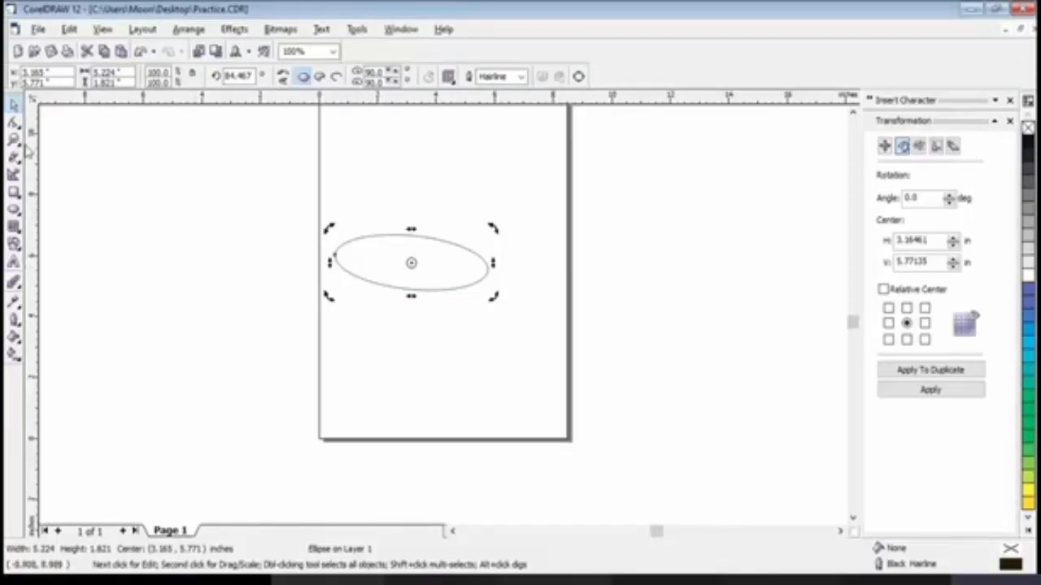
click(372, 268)
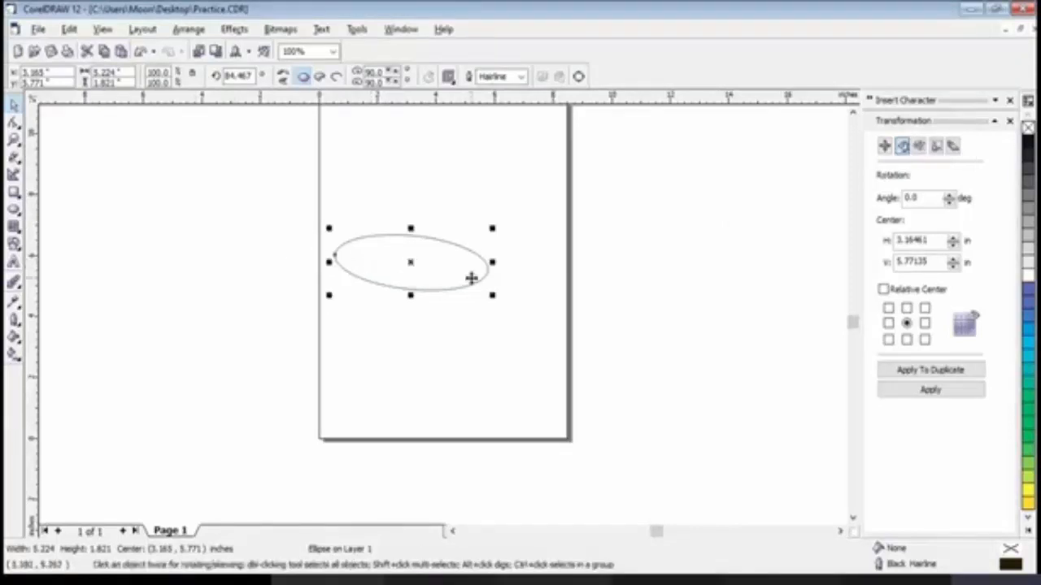
key(Delete)
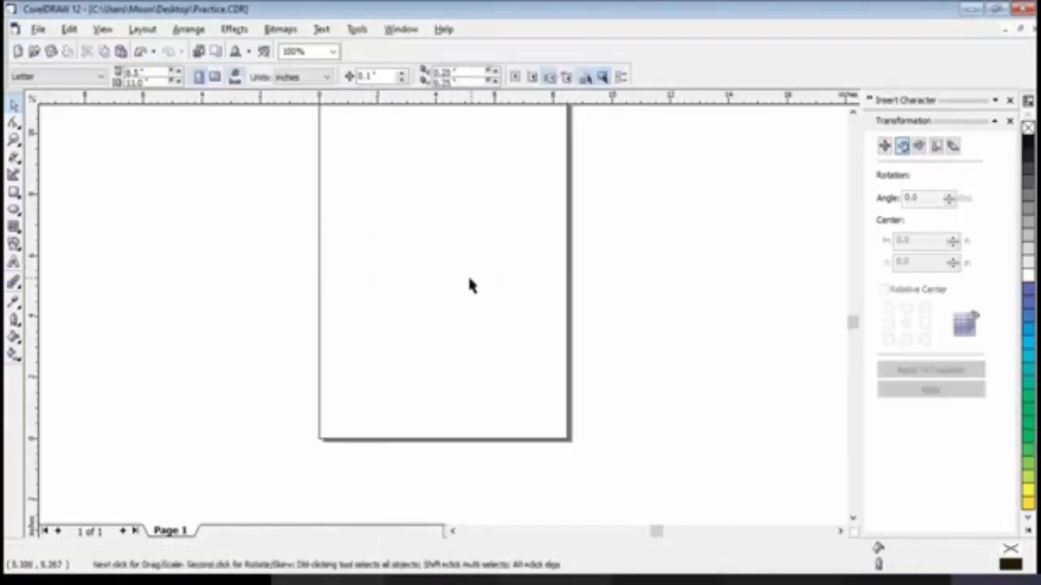
Draw a tall ellipse about 1.78 inches wide and 5.35 inches high, and set its rotation angle to 5 degrees.
click(17, 215)
mouse_move(372, 193)
mouse_down()
mouse_move(417, 294)
mouse_move(424, 356)
mouse_up()
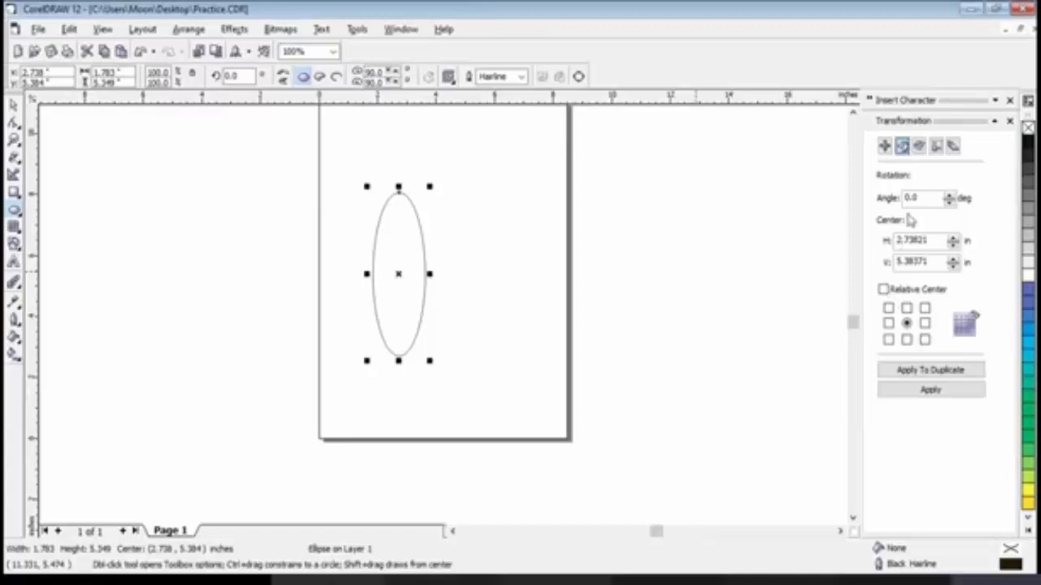
click(950, 196)
click(950, 197)
click(950, 202)
click(906, 198)
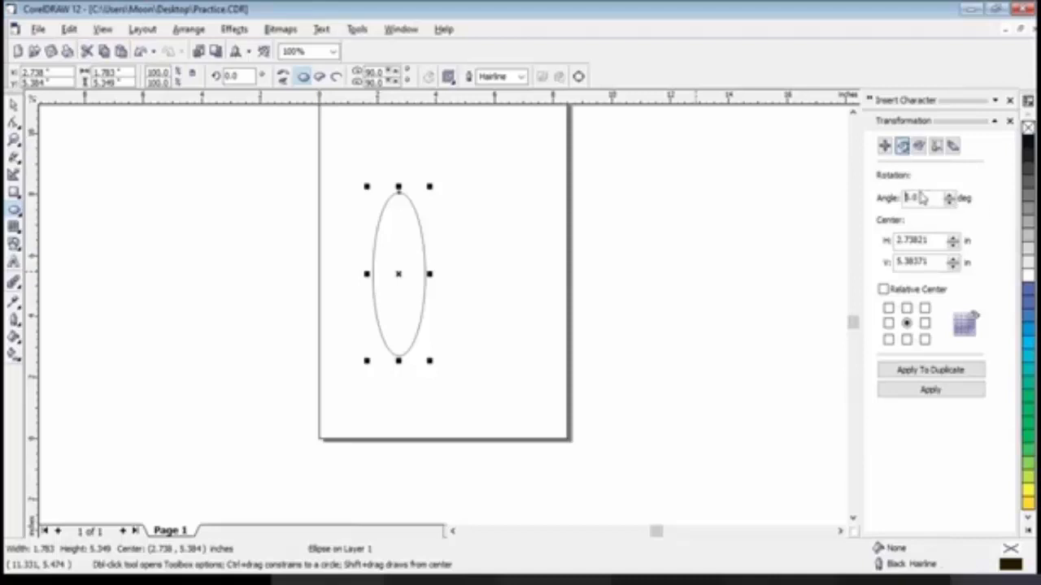
Repeatedly duplicate the ellipse about its centre in 5-degree rotations up to 175 degrees to complete the circular pattern, and deselect it.
click(934, 373)
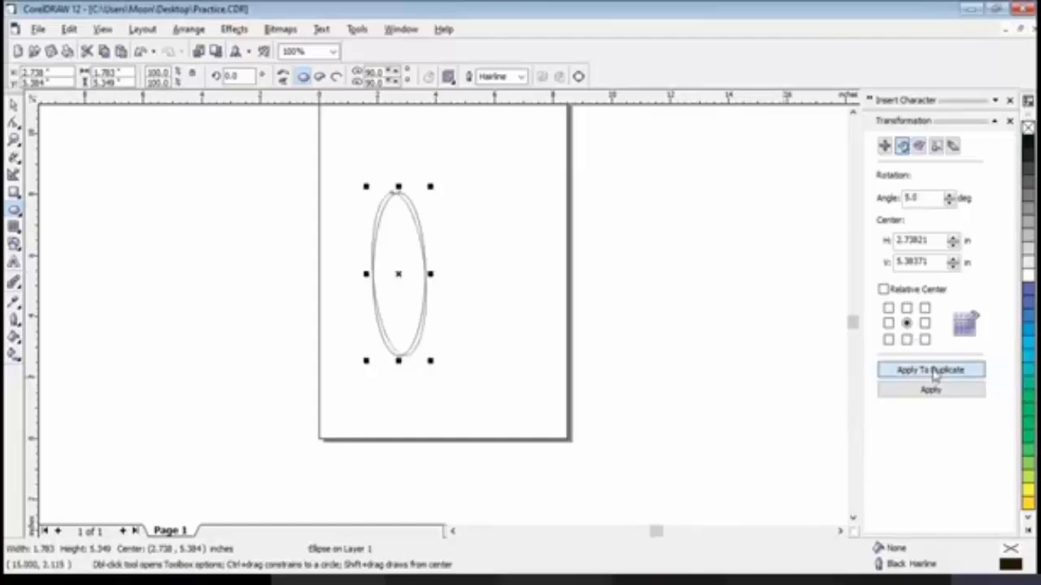
click(933, 372)
click(934, 372)
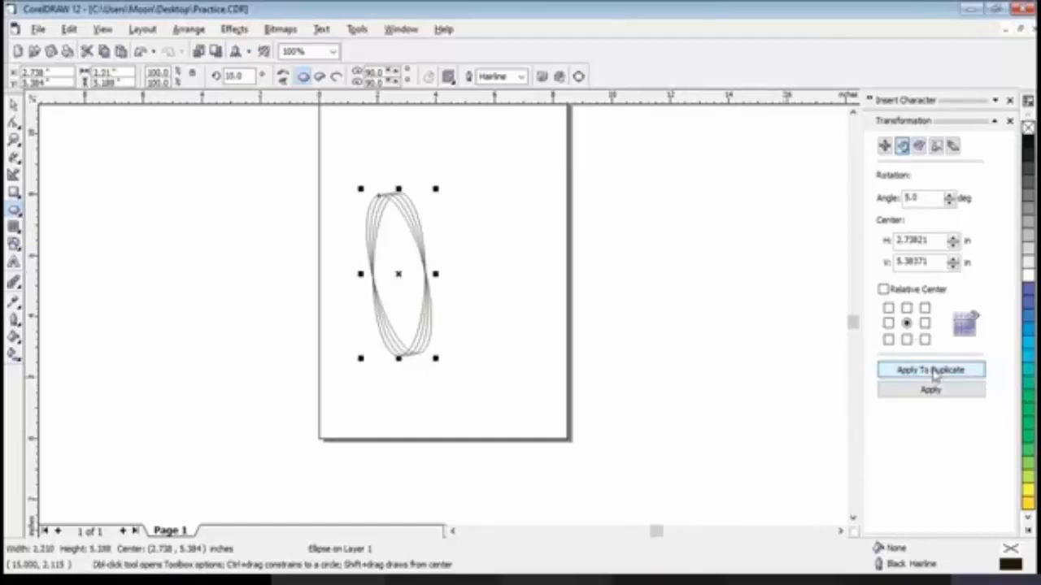
click(934, 372)
click(934, 373)
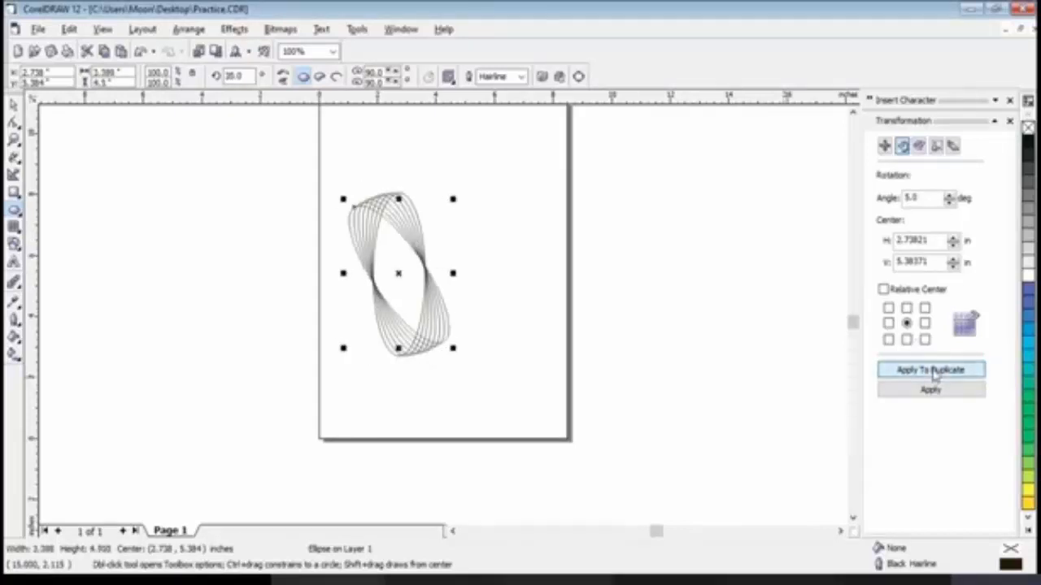
click(933, 372)
click(933, 372)
click(933, 372)
click(934, 372)
click(934, 373)
click(933, 372)
click(934, 372)
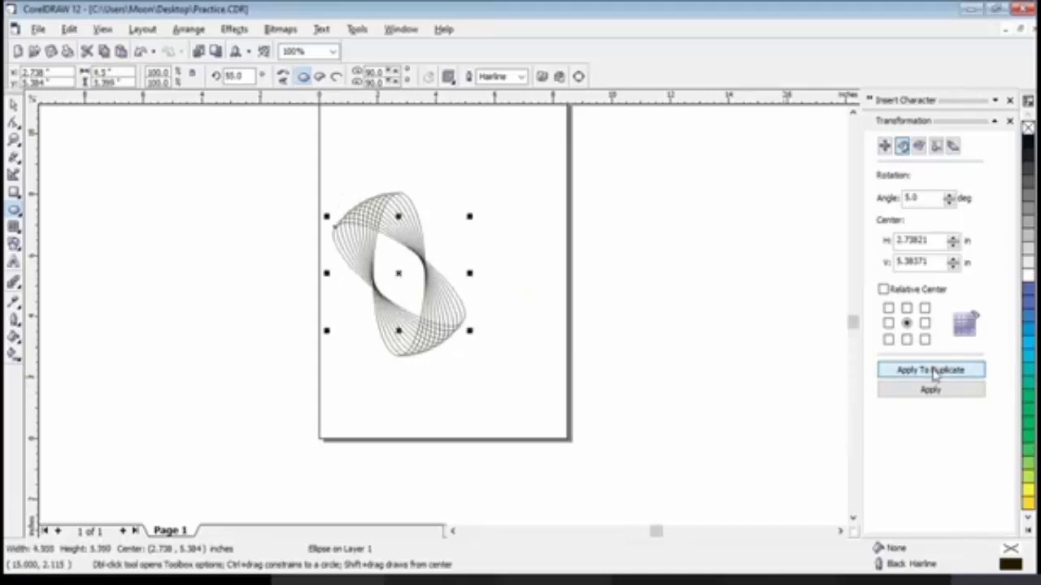
click(933, 372)
click(934, 372)
click(934, 373)
click(933, 372)
click(934, 373)
click(933, 372)
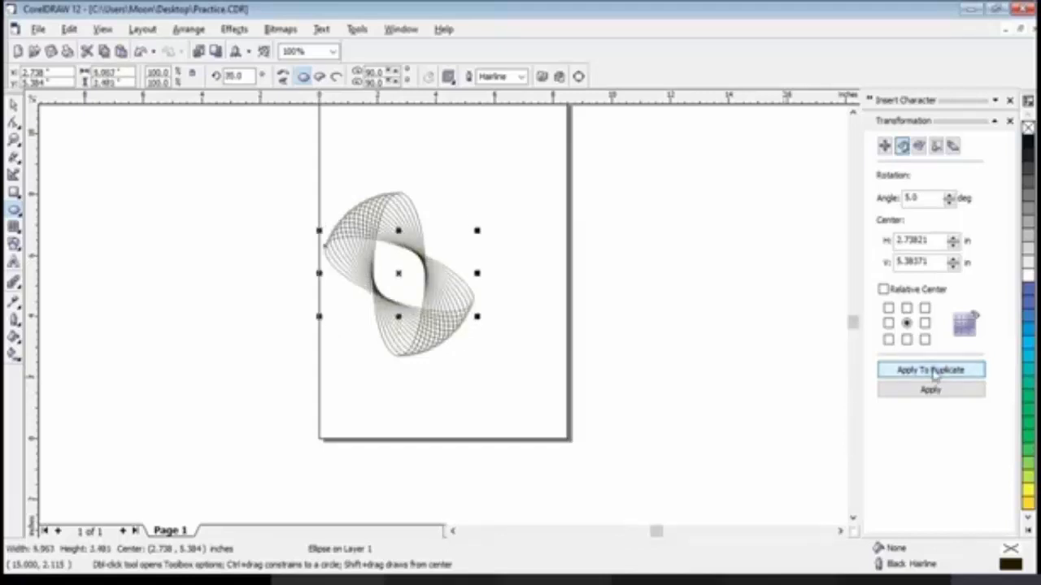
click(934, 372)
click(932, 372)
click(933, 372)
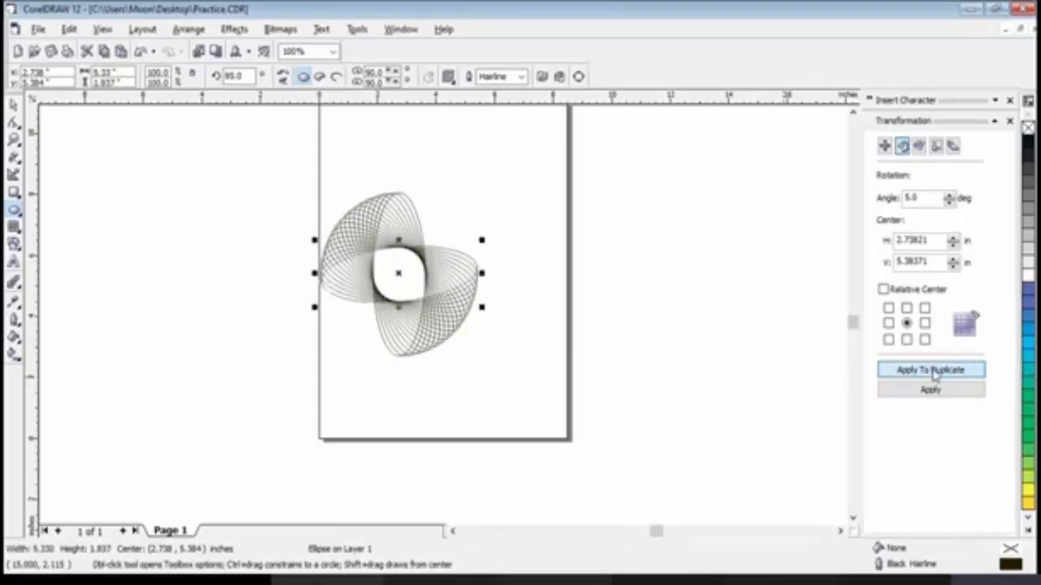
click(933, 372)
click(932, 372)
click(933, 372)
click(933, 371)
click(933, 372)
click(933, 371)
click(932, 372)
click(932, 371)
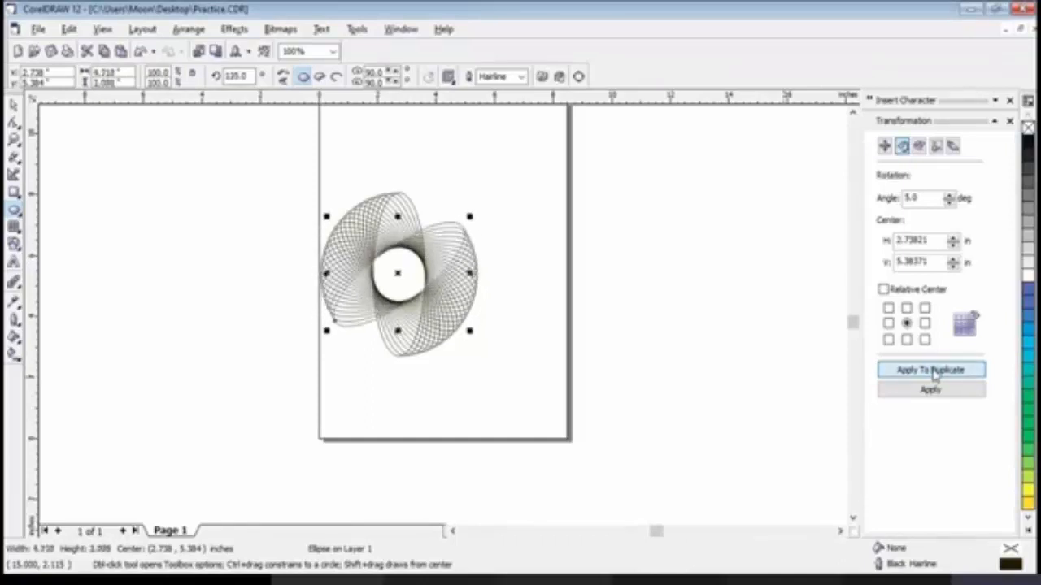
click(933, 371)
click(933, 372)
click(932, 371)
click(933, 372)
click(932, 372)
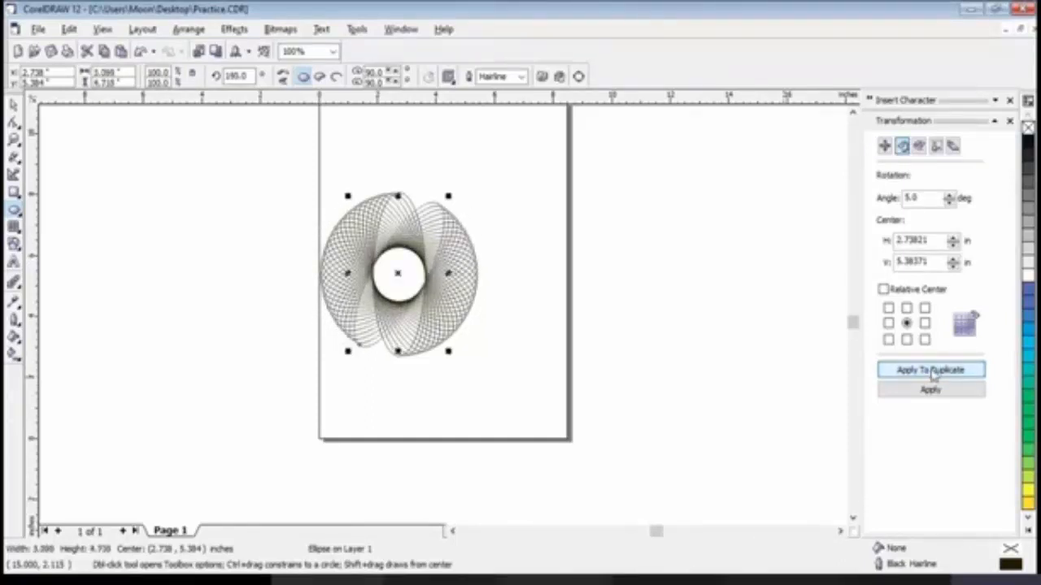
click(933, 371)
click(933, 372)
click(933, 371)
click(932, 371)
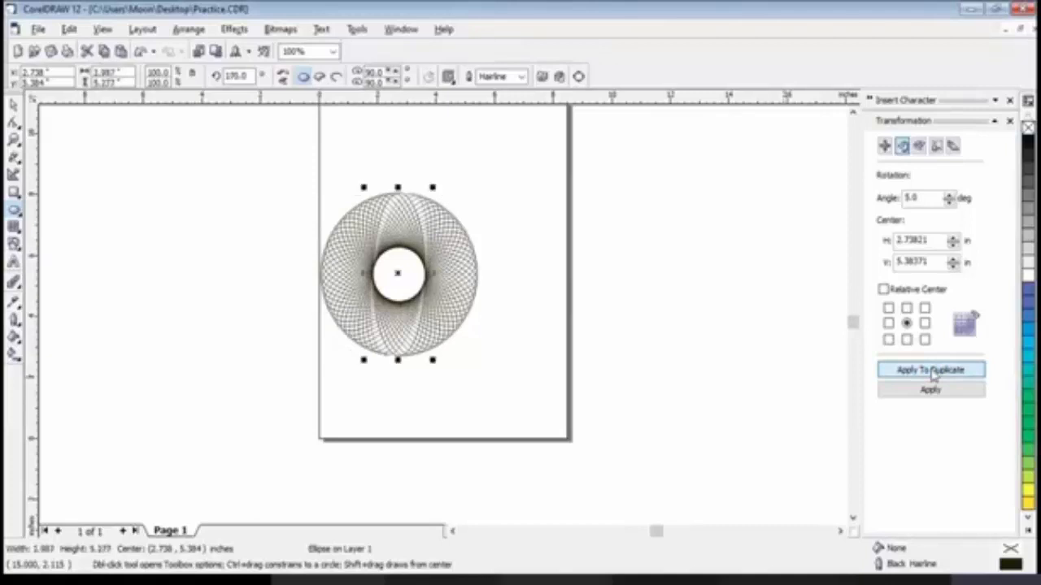
click(932, 371)
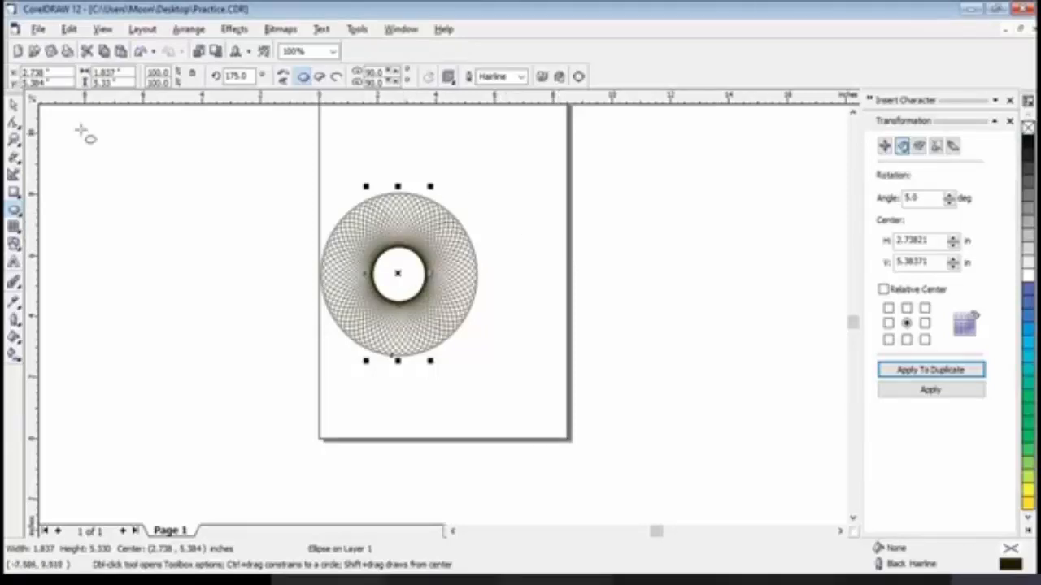
click(14, 105)
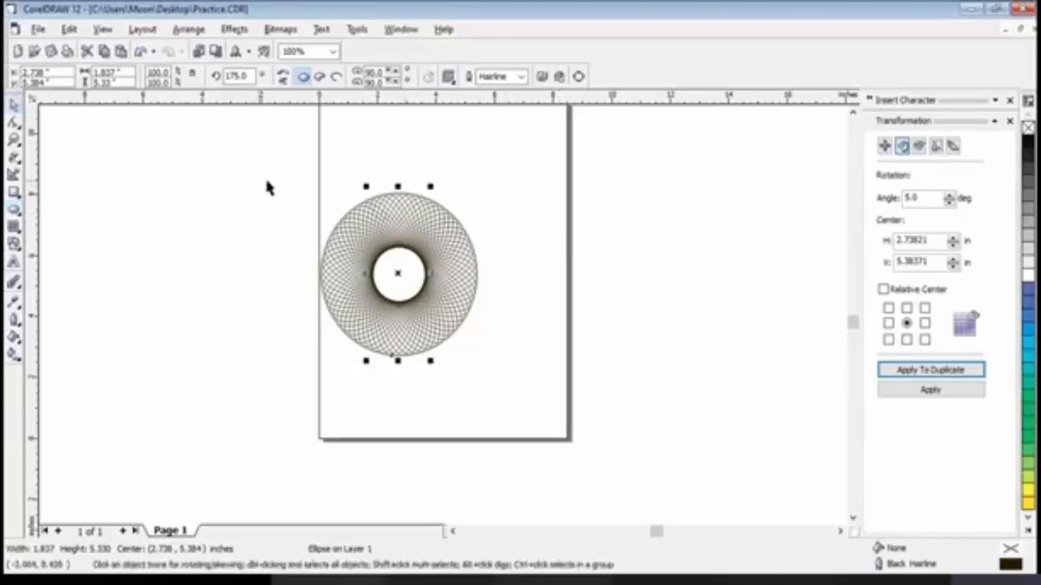
click(289, 183)
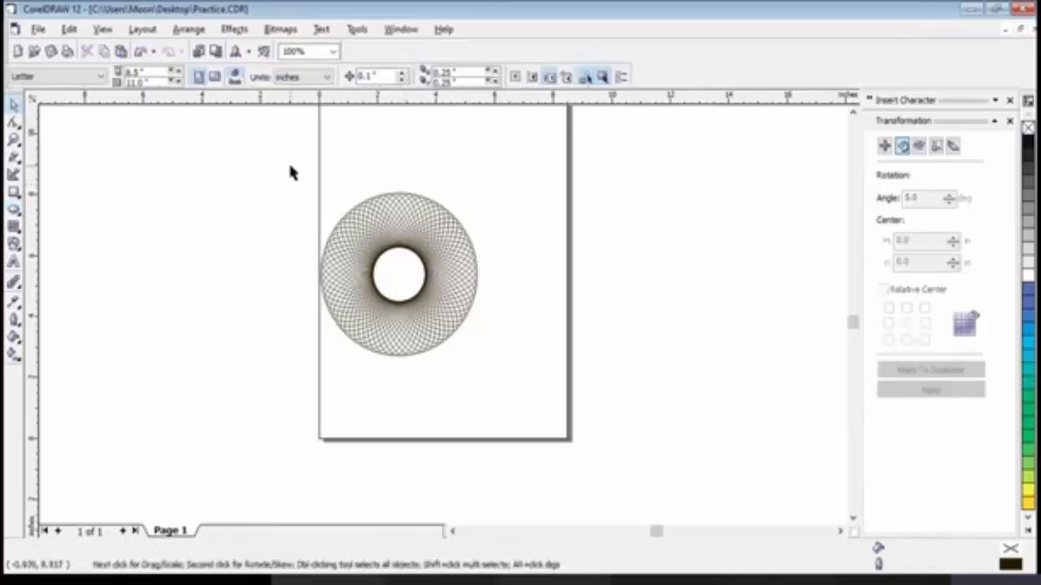
Fill all the ellipses of the circular pattern with blue and combine them into a single object.
drag(290, 171, 525, 391)
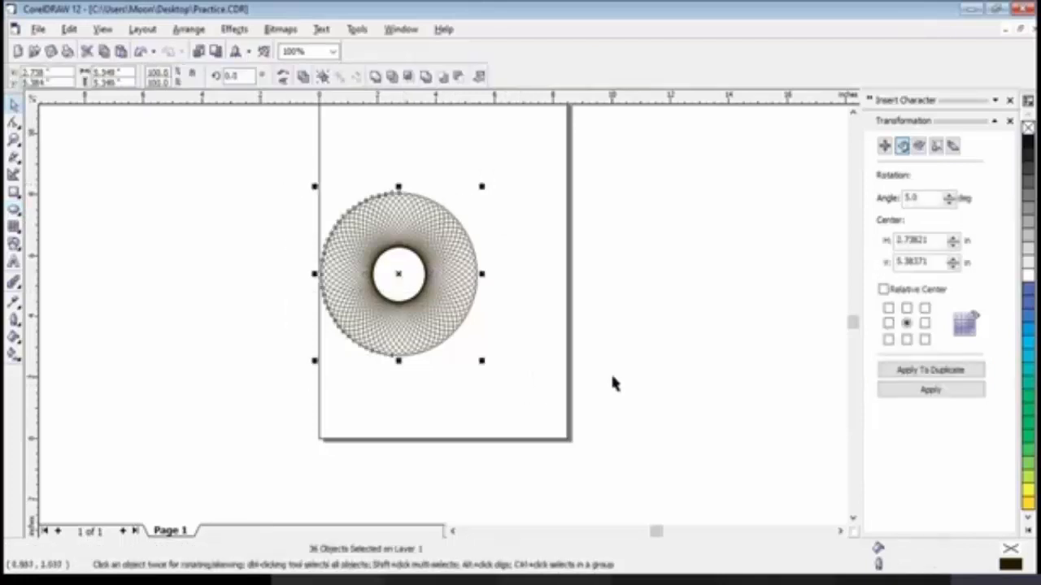
click(1028, 293)
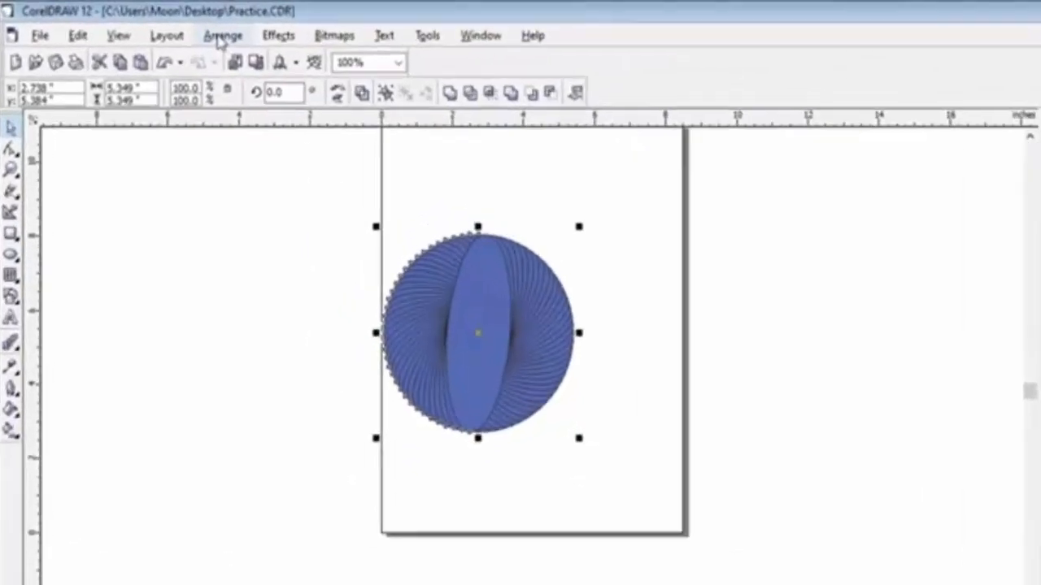
click(221, 36)
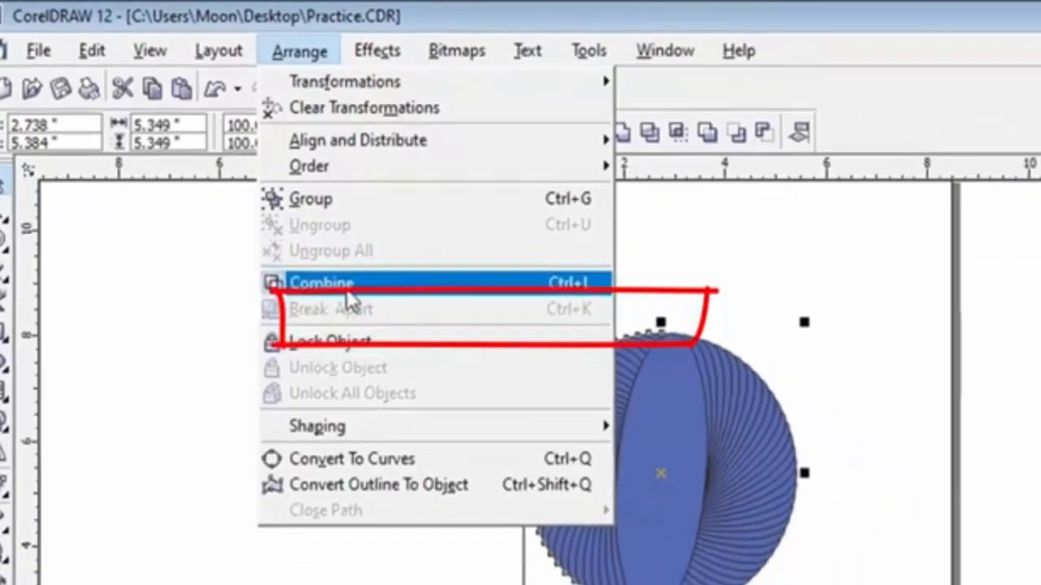
click(397, 334)
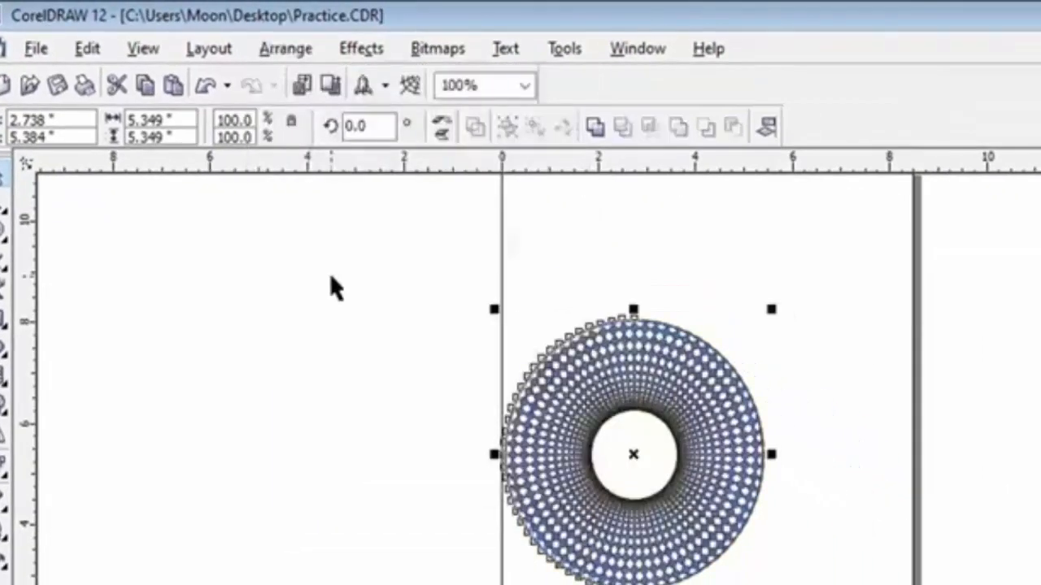
click(411, 420)
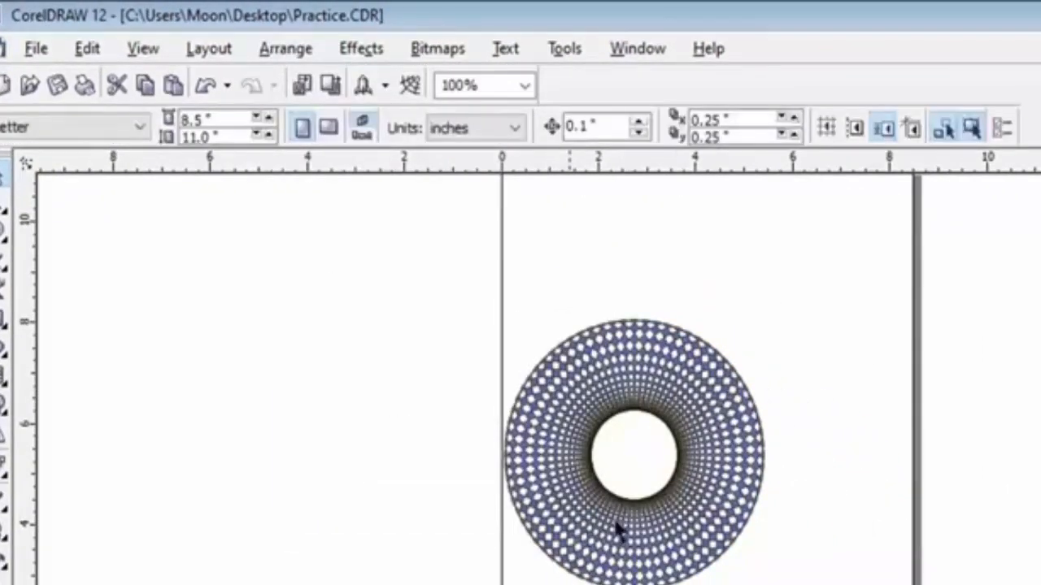
Move the combined blue circular pattern off the page into the empty area on its left side.
click(682, 473)
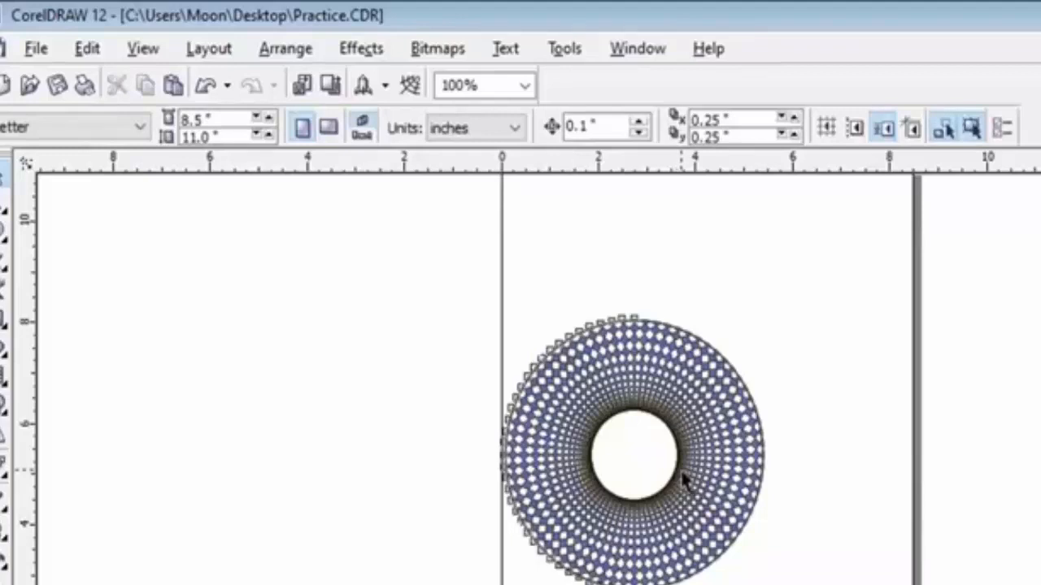
double_click(638, 452)
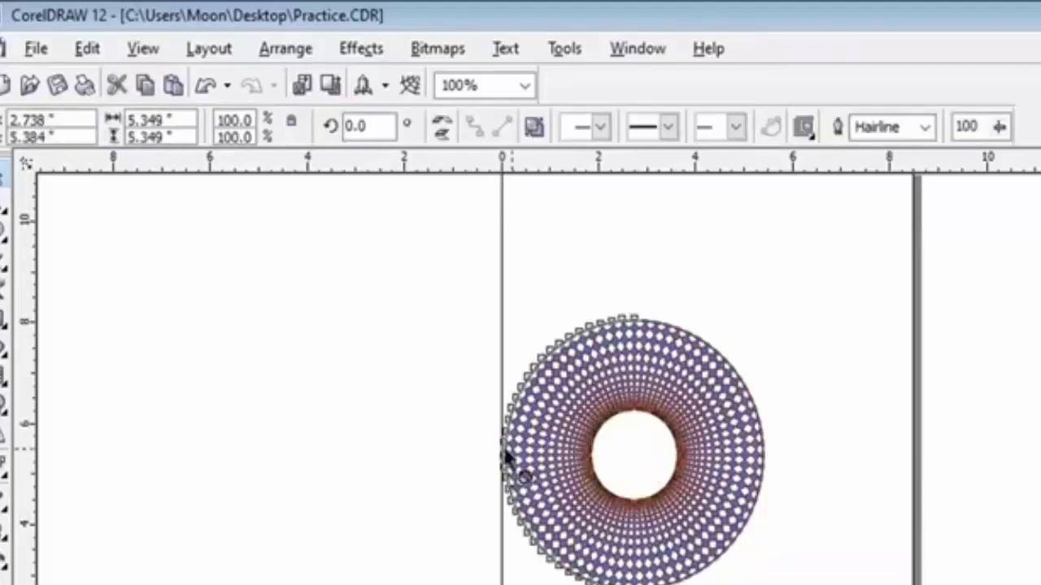
drag(505, 457, 207, 396)
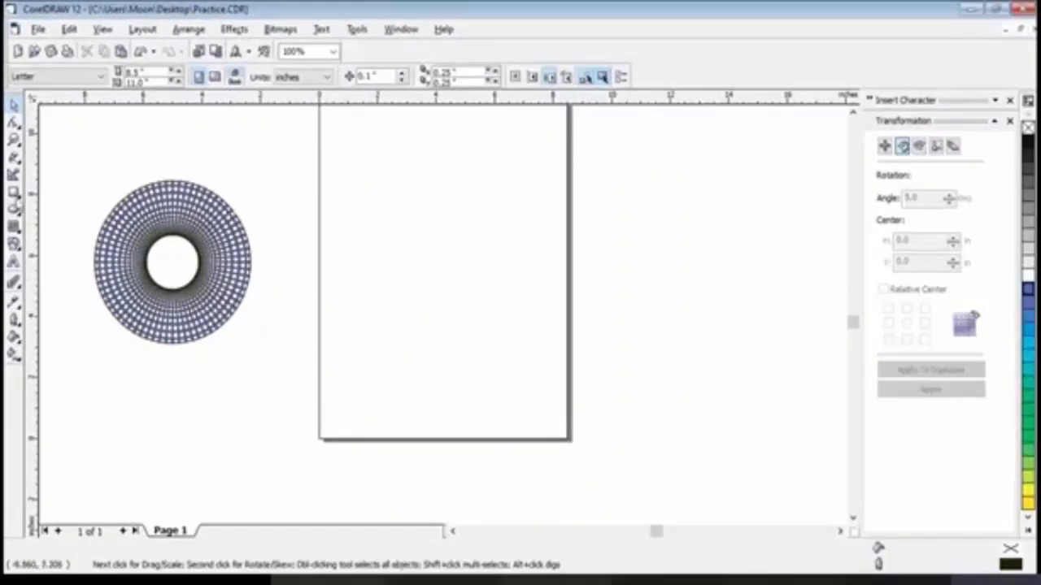
Draw a tall rectangle about 3.54 inches high on the page, and narrow it to about 1.11 inches wide.
click(14, 193)
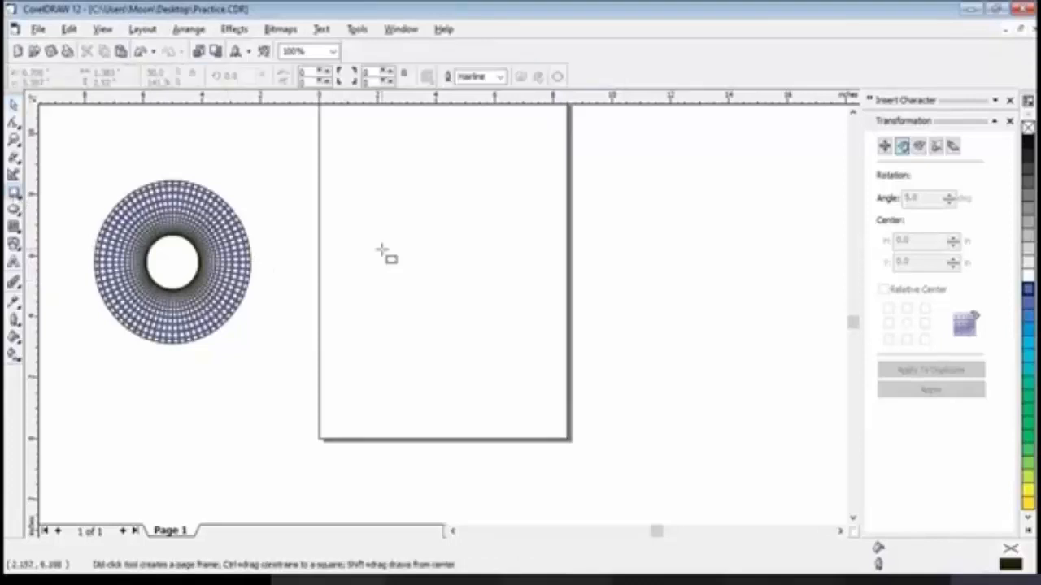
drag(396, 236, 441, 344)
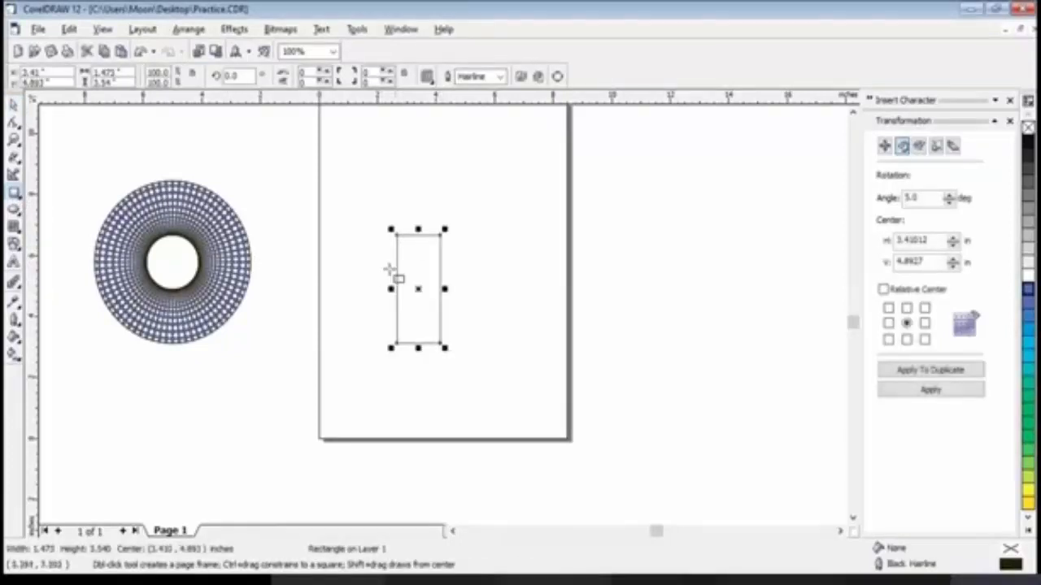
drag(443, 289, 431, 289)
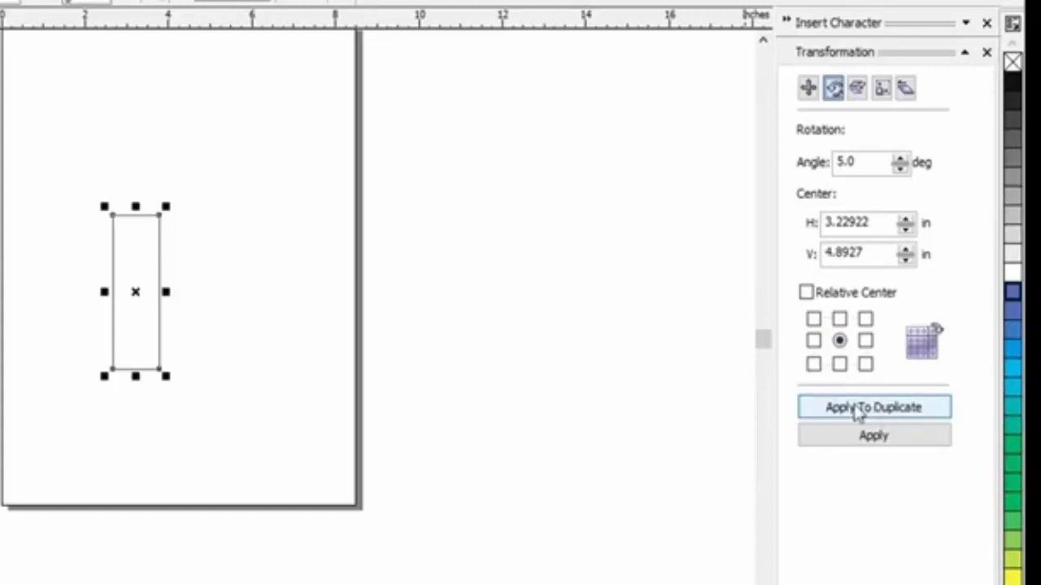
Repeatedly duplicate the rectangle about its centre in 5-degree rotations up to 180 degrees to complete a circular pattern.
click(858, 415)
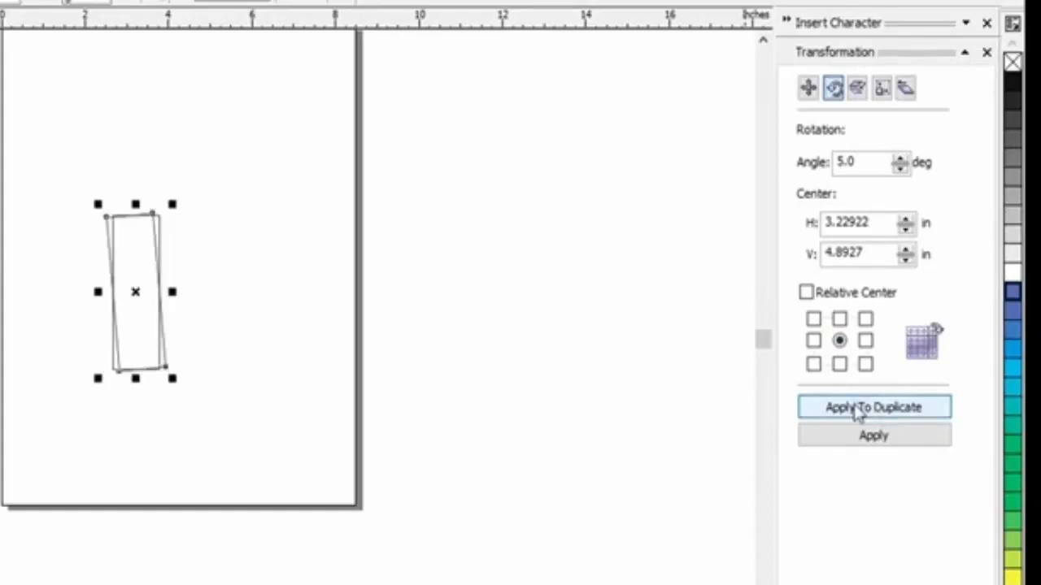
click(859, 413)
click(858, 413)
click(858, 413)
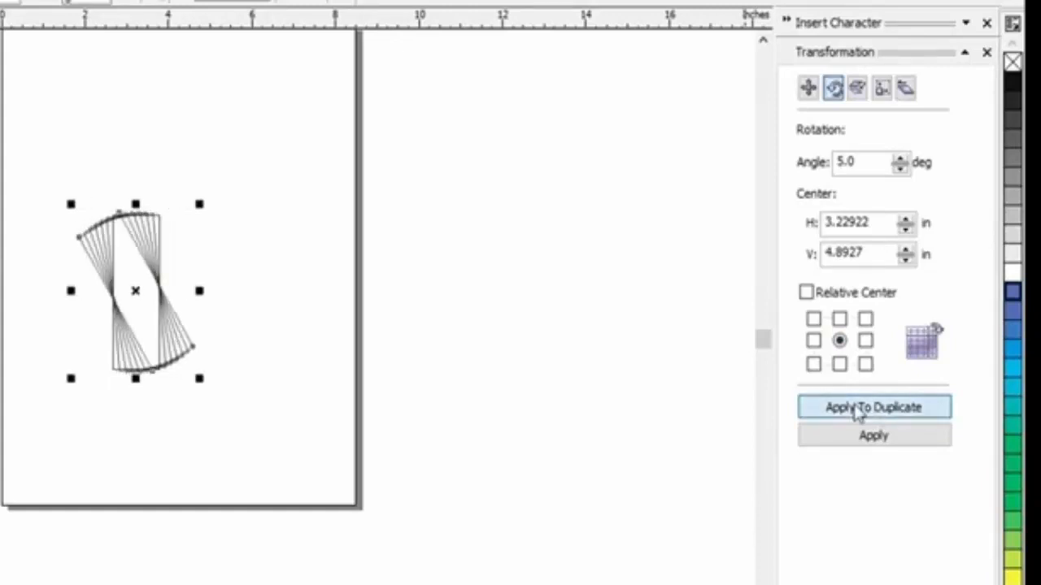
click(853, 407)
click(851, 403)
click(858, 413)
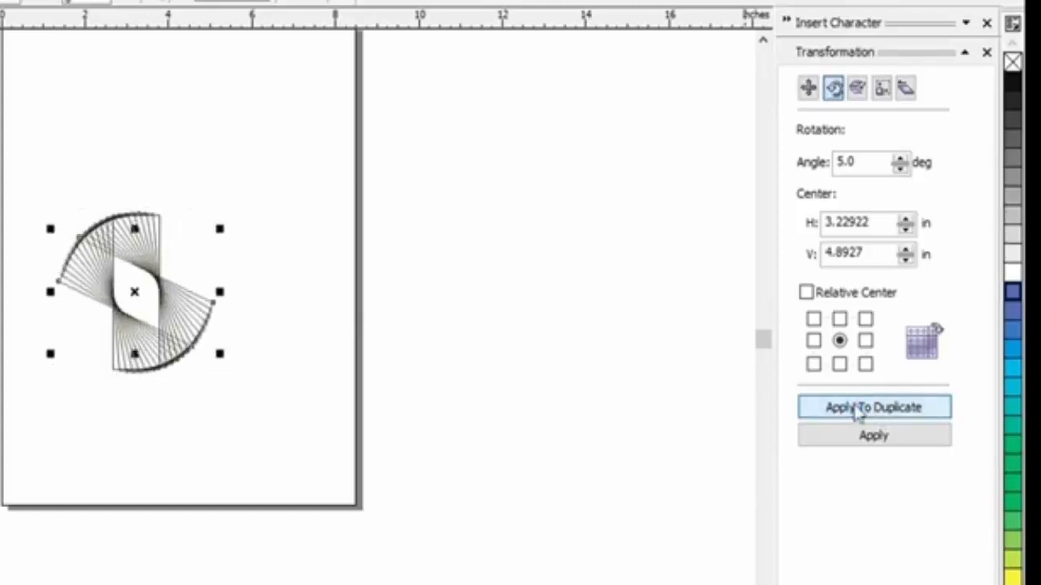
click(858, 414)
click(858, 413)
click(858, 414)
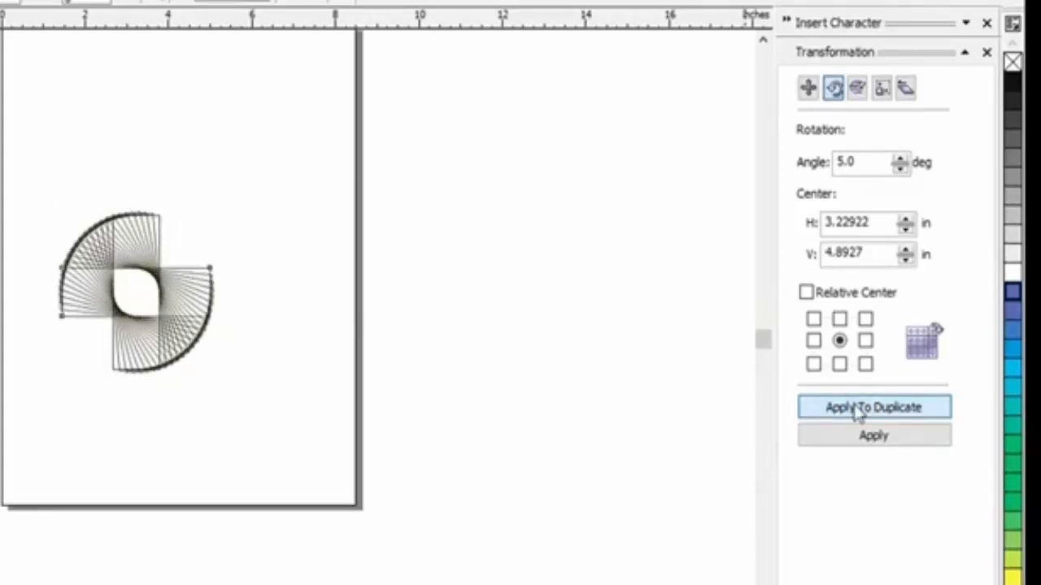
click(858, 413)
click(857, 414)
click(858, 413)
click(858, 413)
click(858, 413)
click(857, 413)
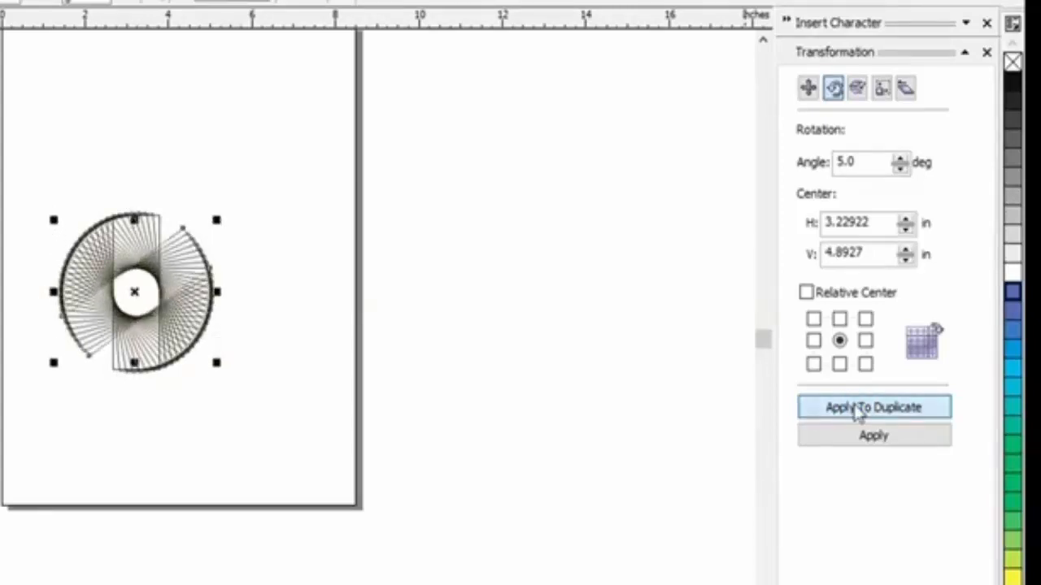
click(858, 413)
click(858, 413)
click(858, 413)
click(858, 414)
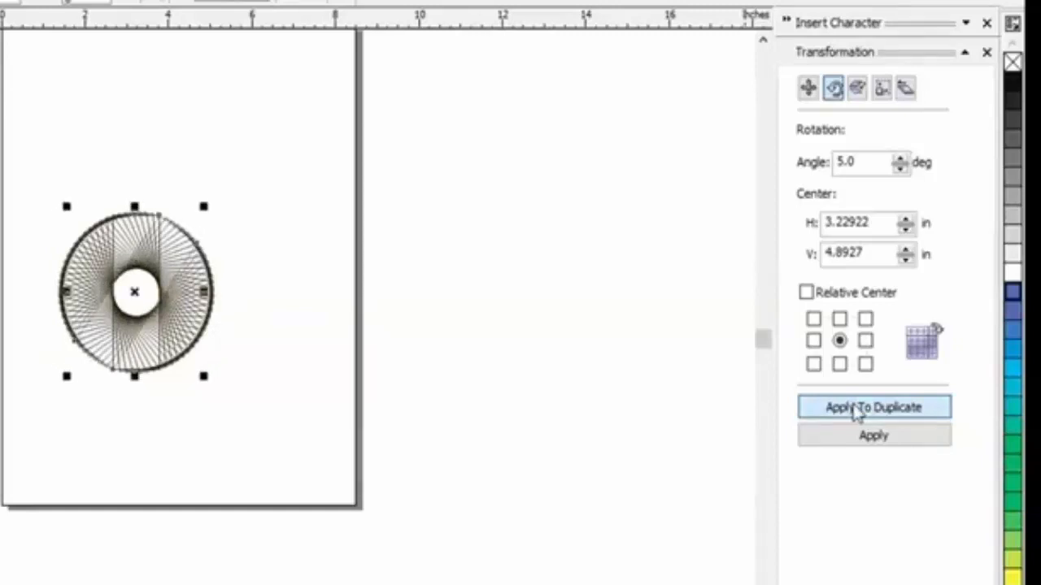
click(858, 414)
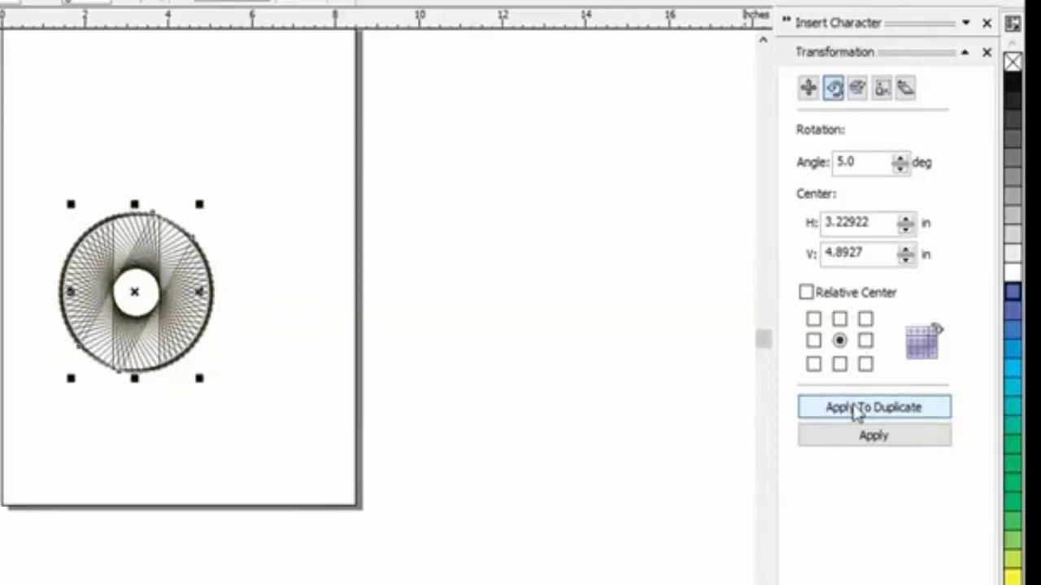
click(858, 413)
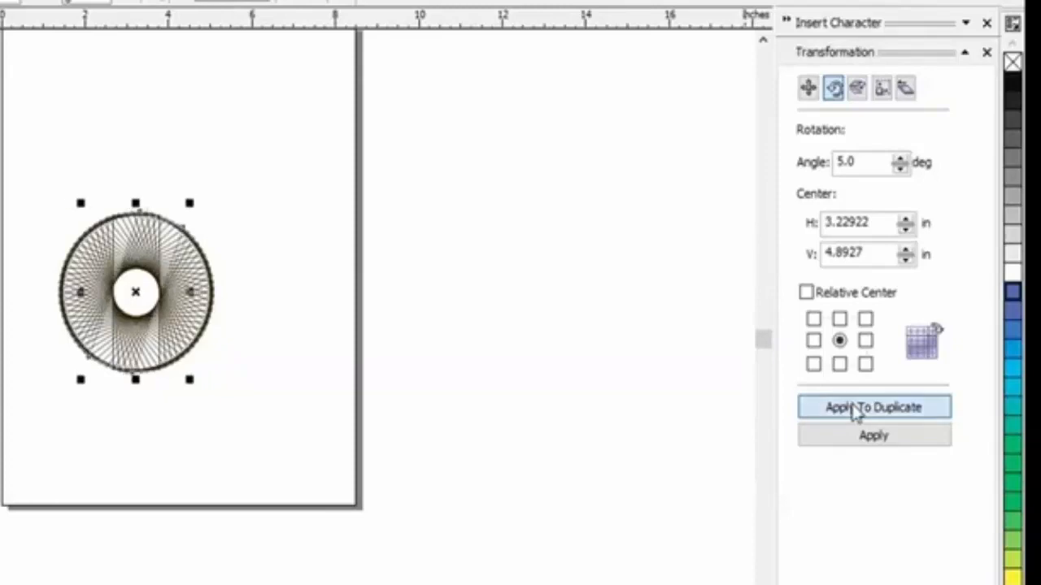
click(858, 413)
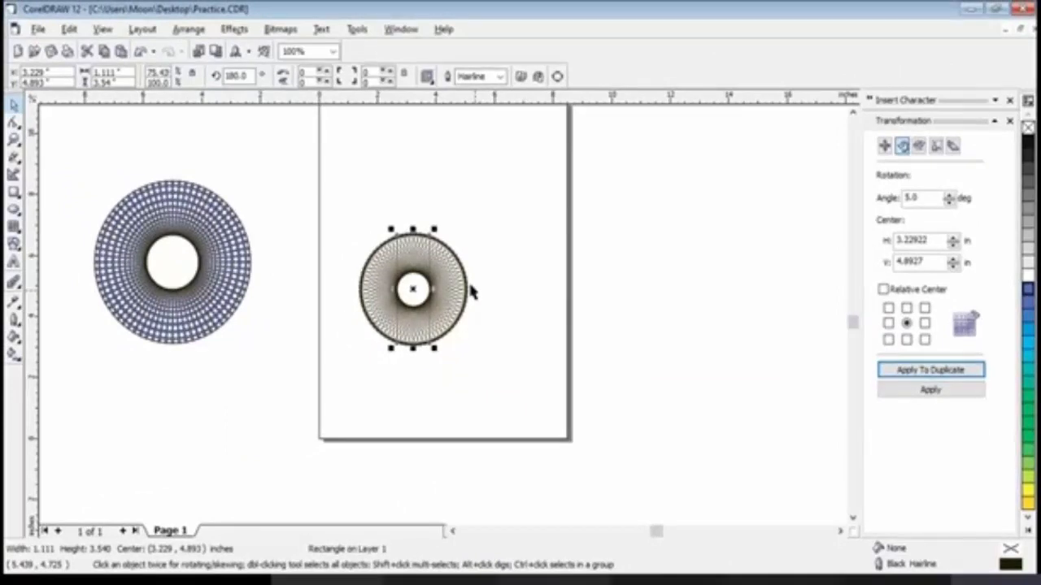
drag(472, 293, 456, 332)
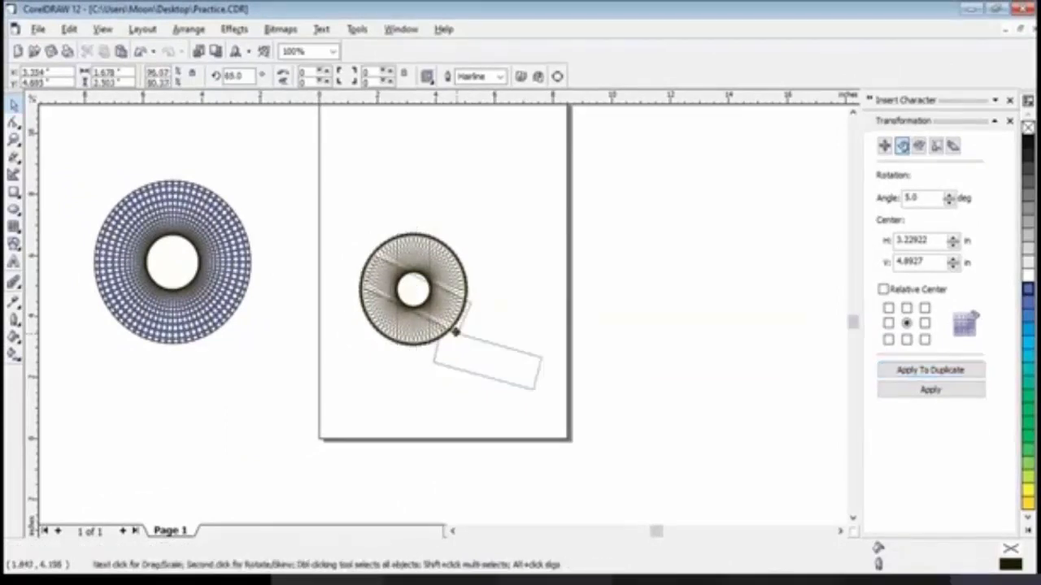
drag(326, 190, 488, 368)
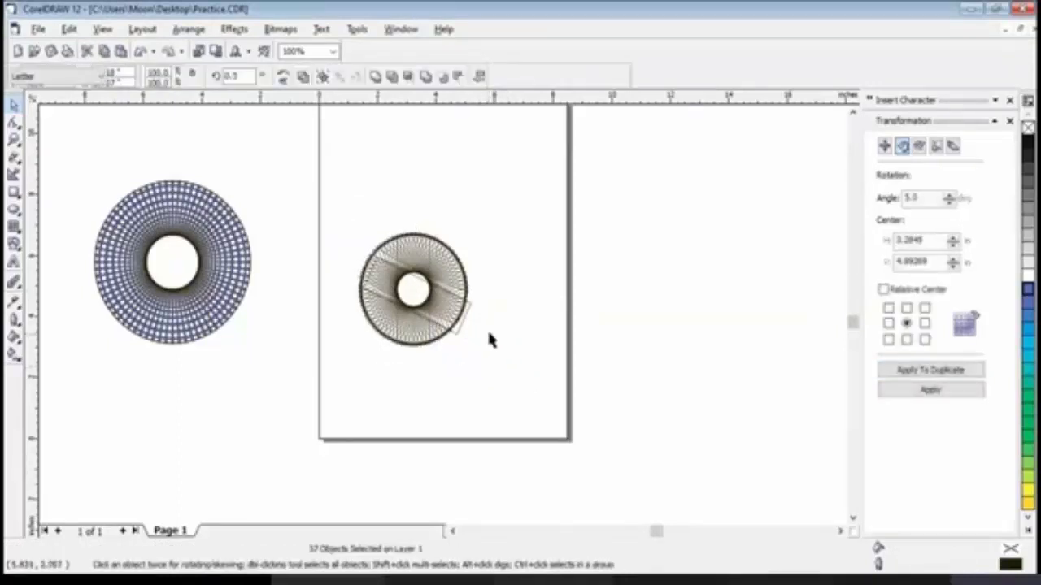
click(480, 324)
key(ctrl+z)
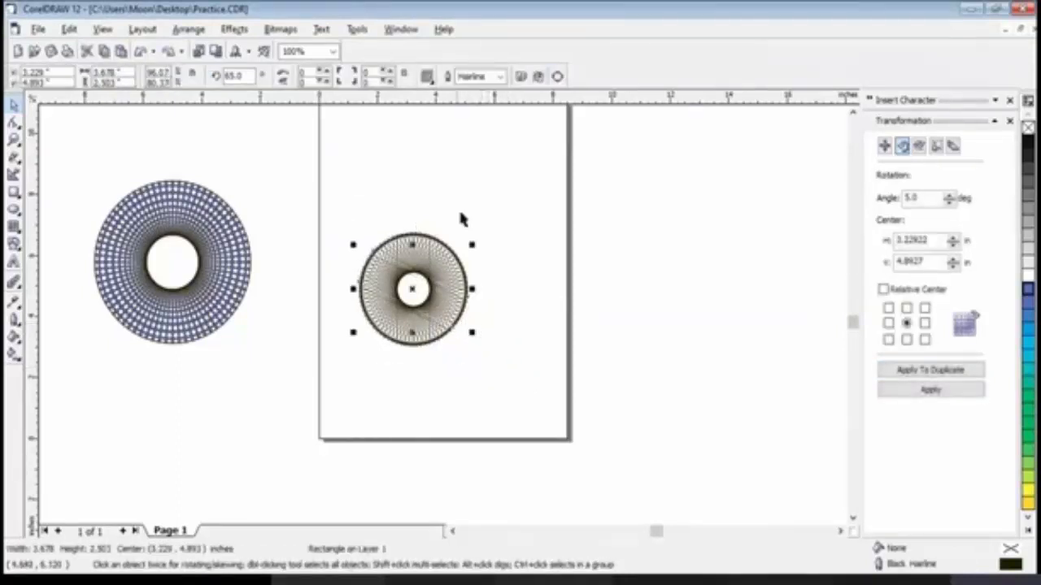
Fill all the rectangles of the circular pattern with RGB Yellow and combine them into one object.
click(341, 214)
drag(342, 214, 528, 365)
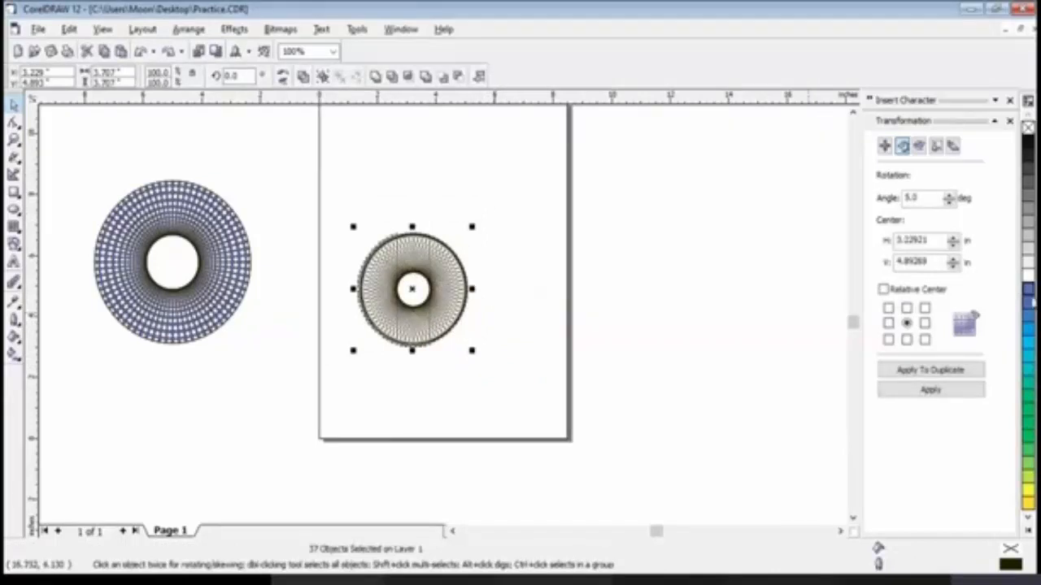
click(1029, 493)
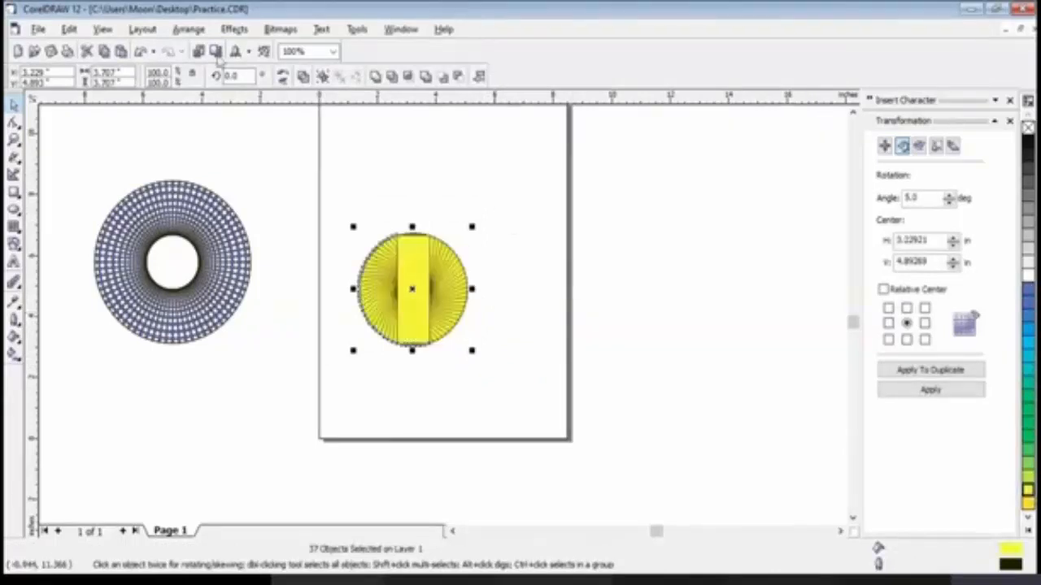
click(189, 29)
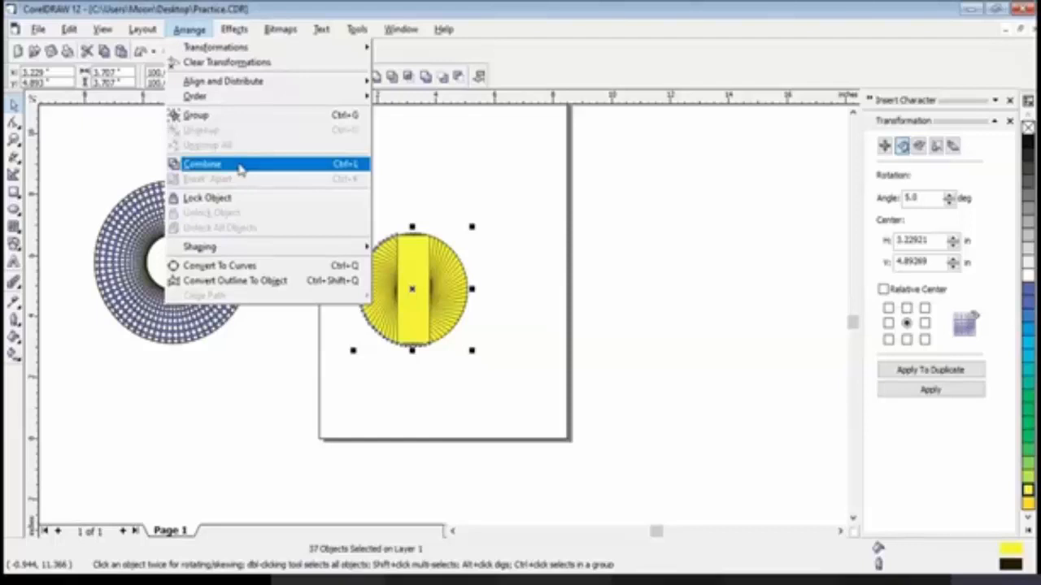
click(241, 168)
key(Escape)
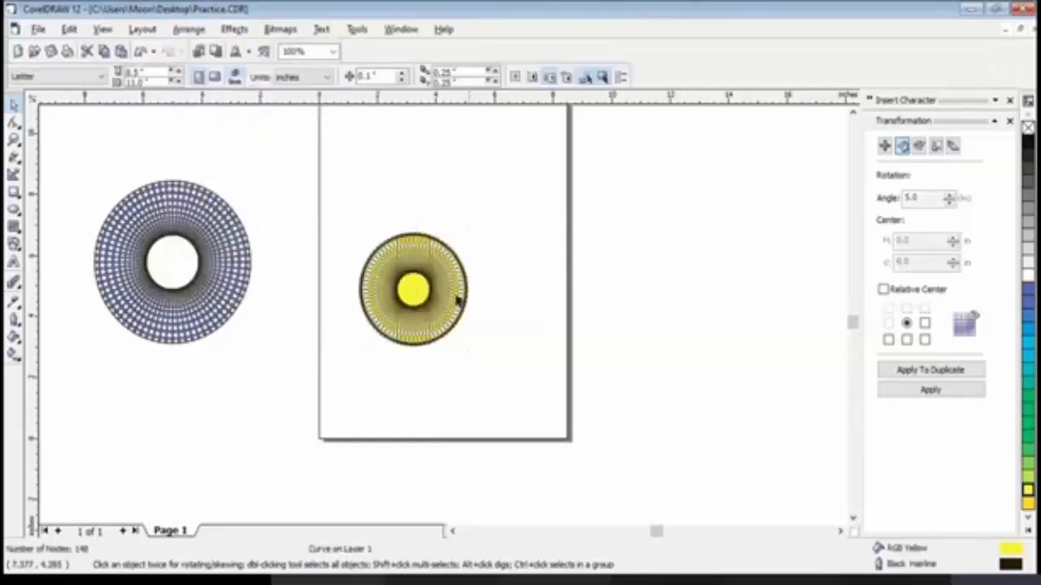
Move the combined yellow pattern up to the page's left edge beside the blue pattern, and deselect it.
click(436, 298)
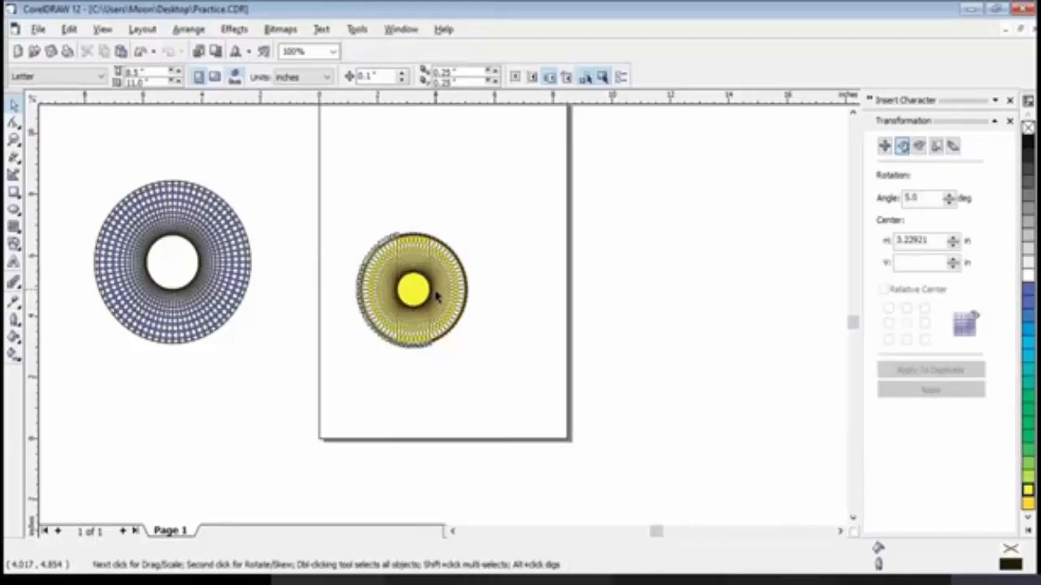
click(436, 298)
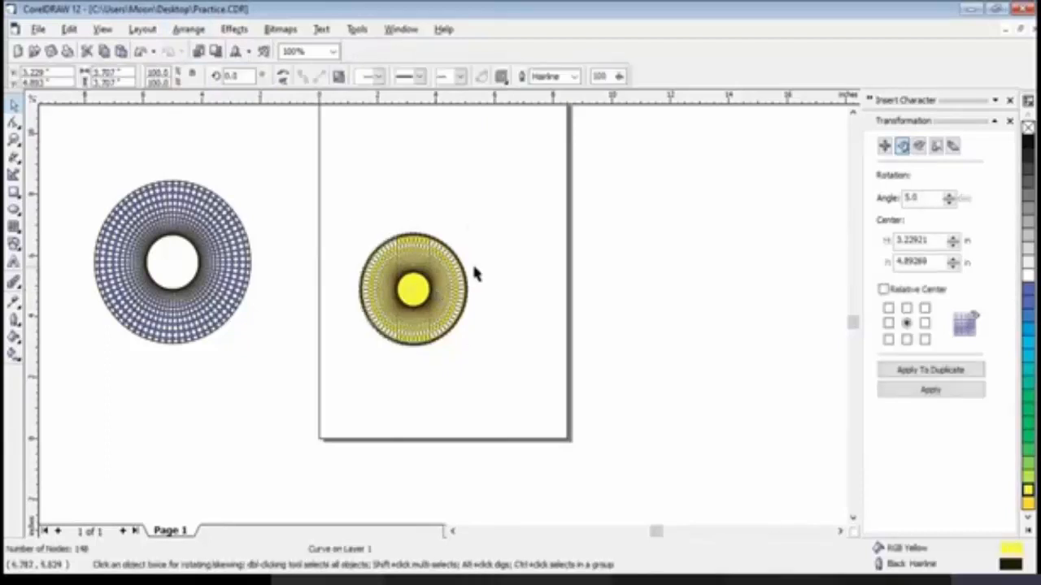
drag(455, 280, 339, 190)
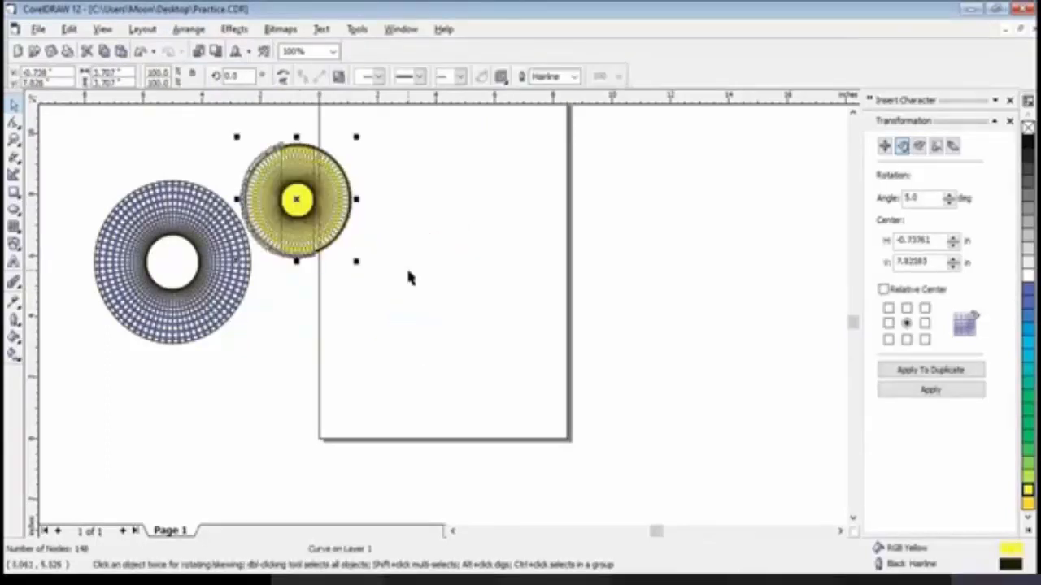
click(408, 273)
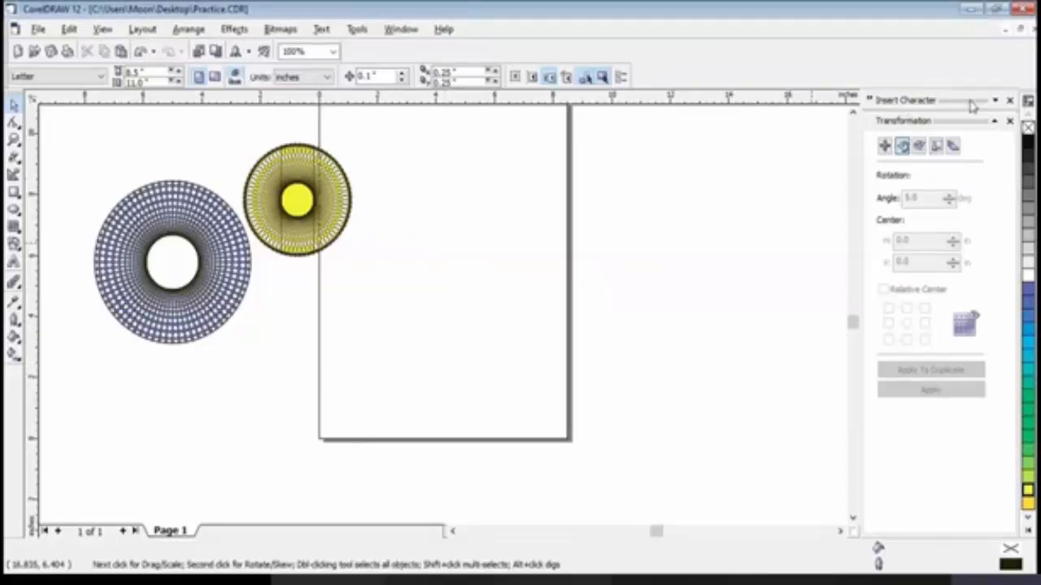
Insert the Webdings spider web character at 2.0 inches beside the page's right edge, collapse the character list, and select the web.
click(995, 101)
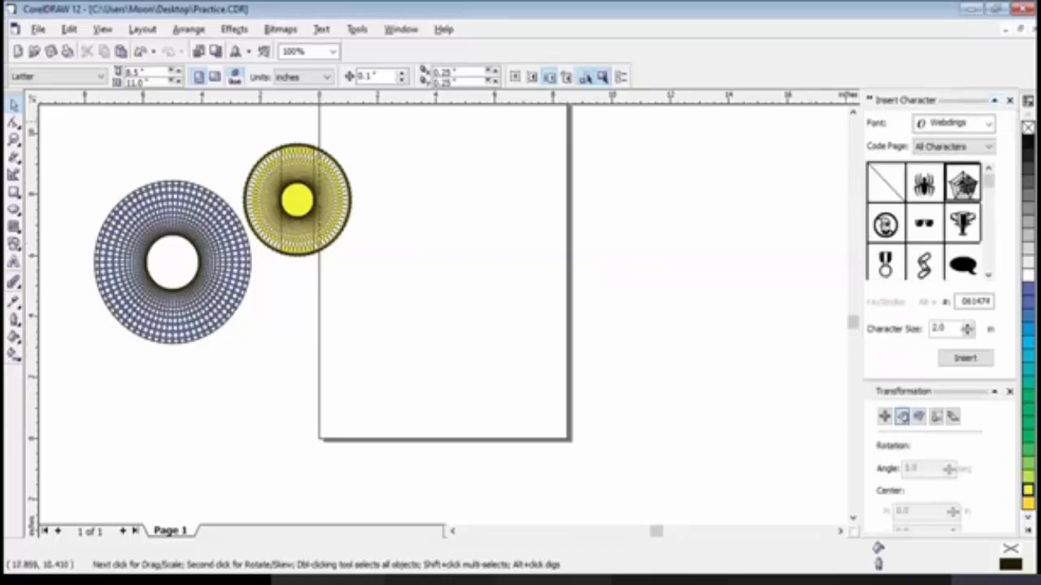
drag(963, 185, 623, 240)
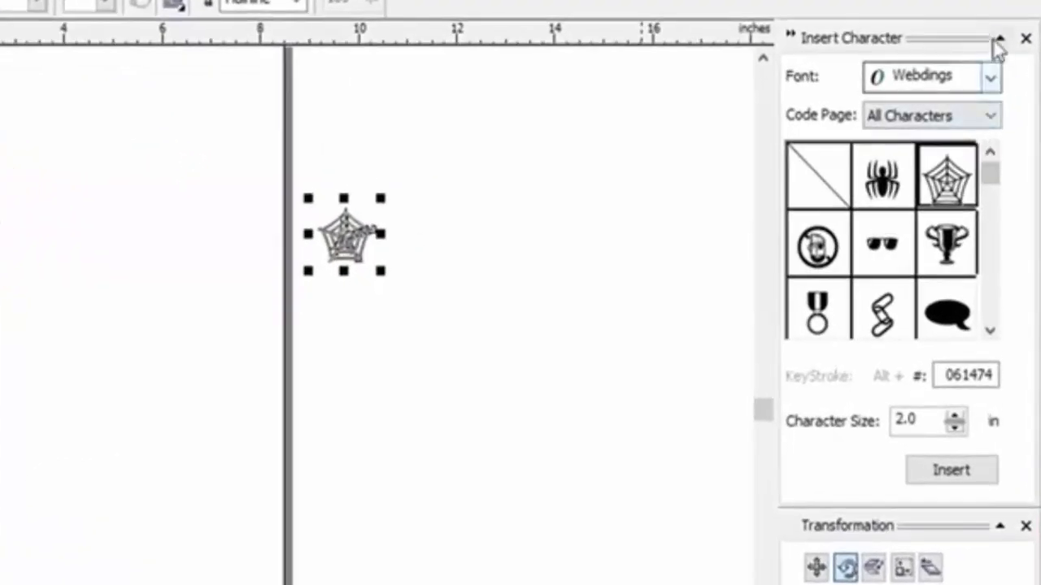
click(1000, 37)
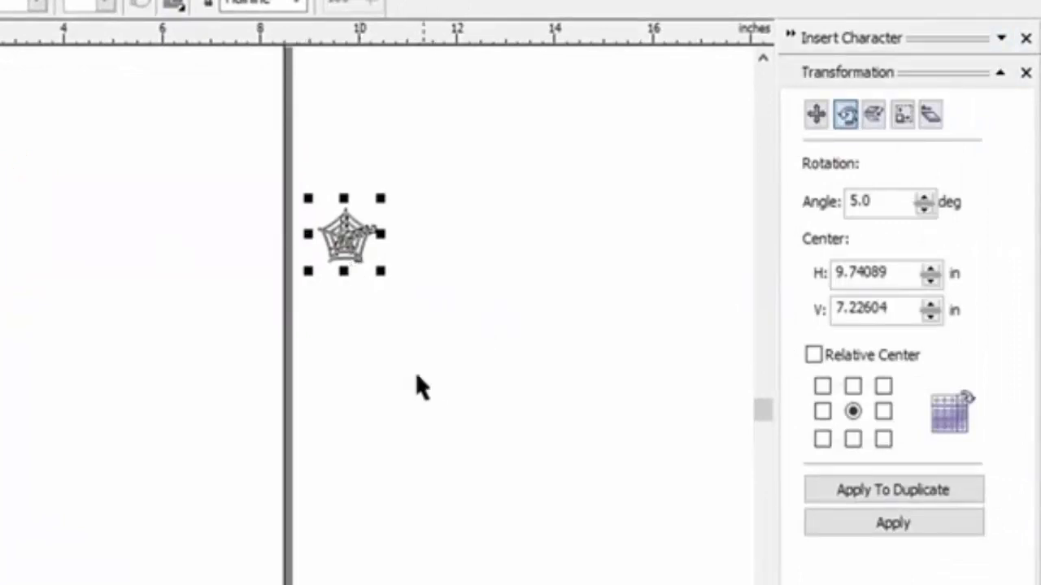
click(372, 318)
click(348, 251)
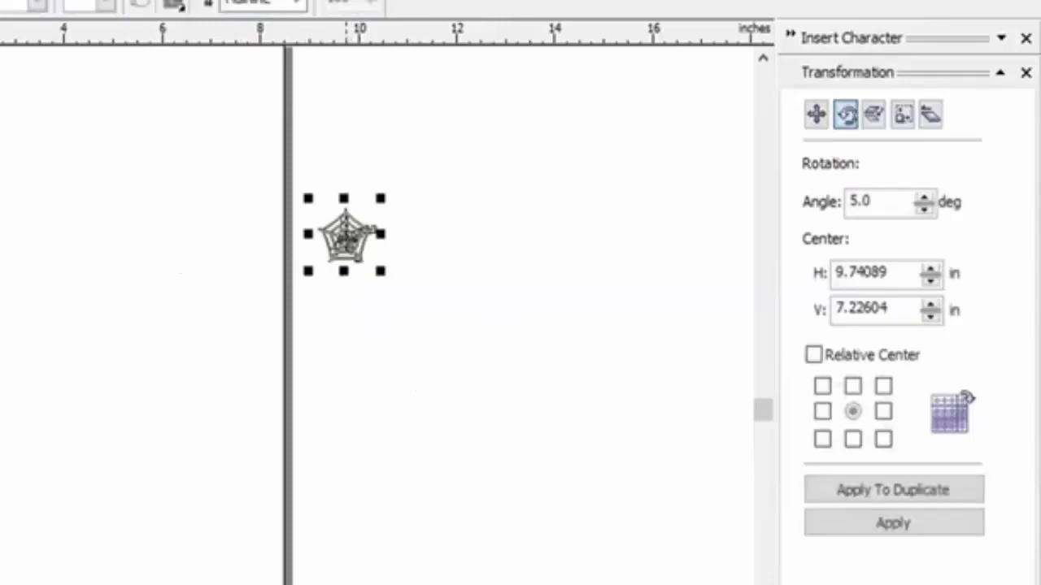
Move the spider web's rotation centre below the web to about H 9.86 in, V 4.41 in.
click(346, 234)
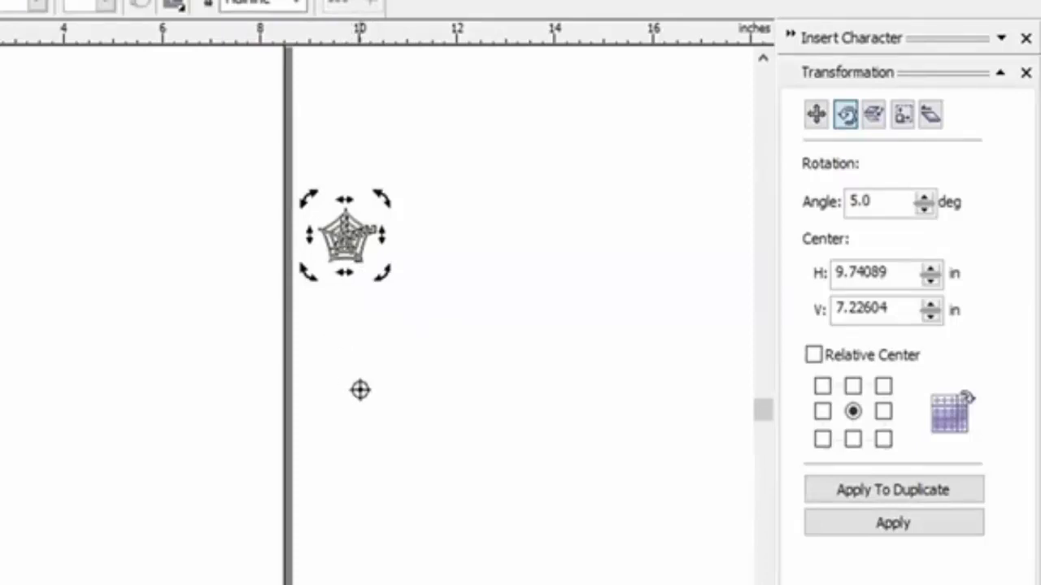
drag(360, 391, 356, 391)
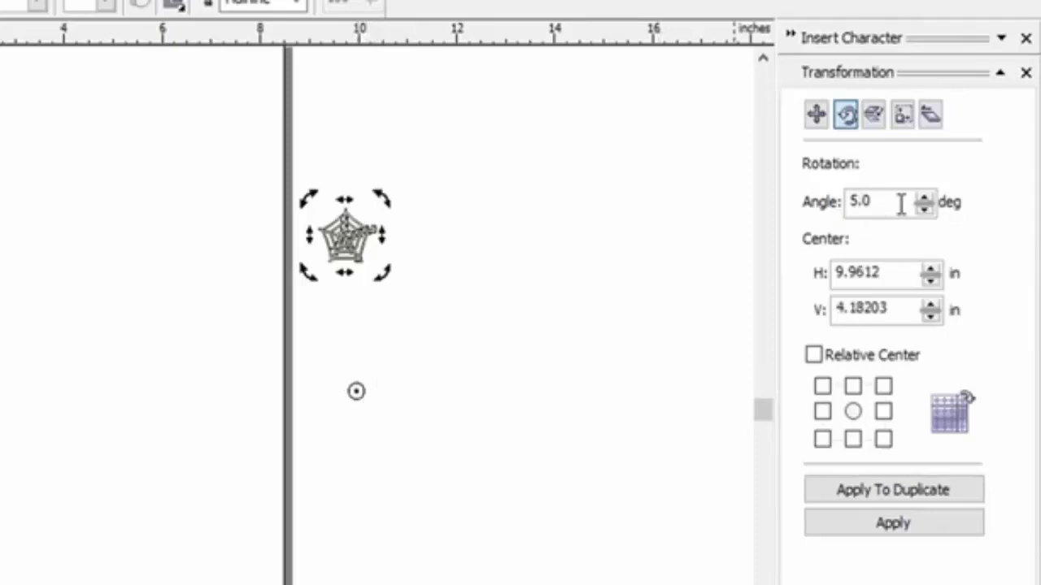
click(854, 411)
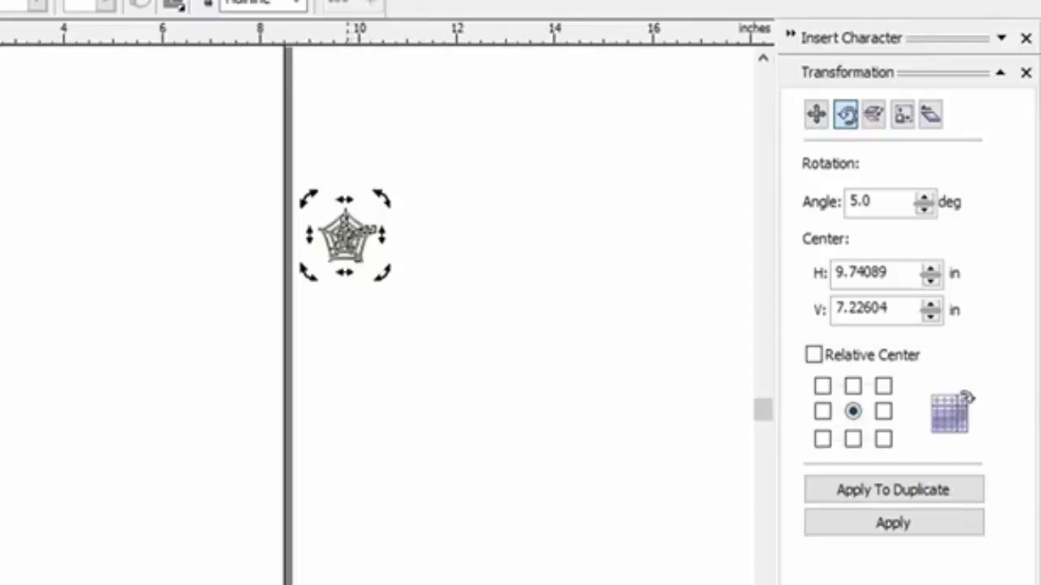
drag(346, 236, 350, 380)
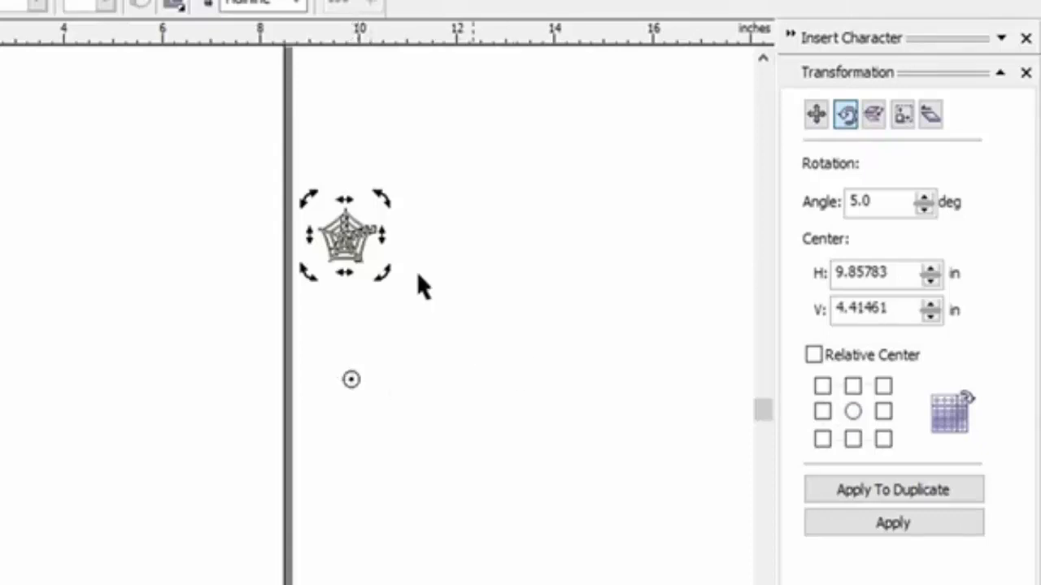
Repeatedly duplicate the spider web in 5-degree rotations about the offset centre until the ring closes, and deselect it.
click(924, 502)
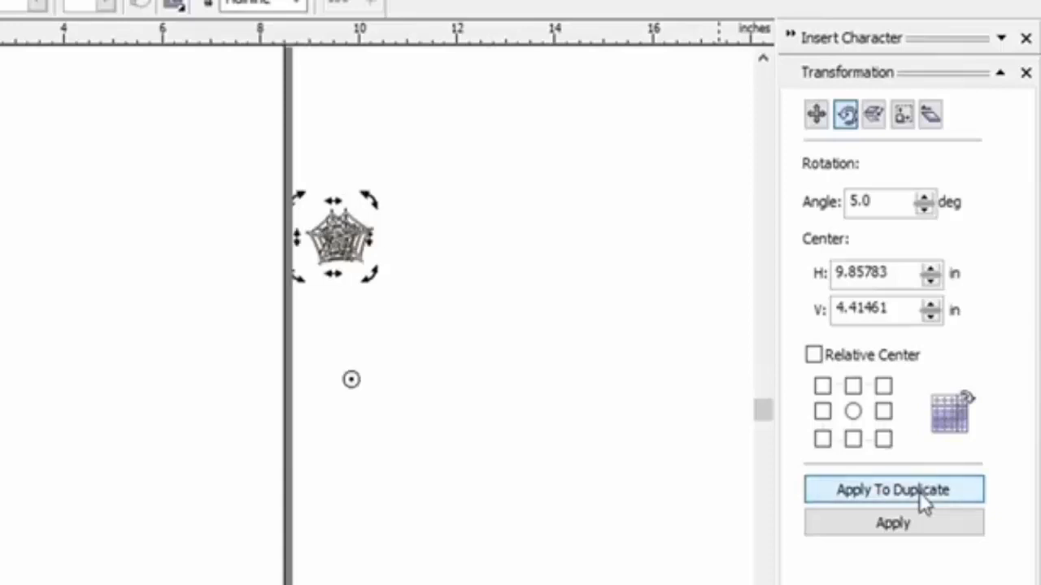
click(925, 501)
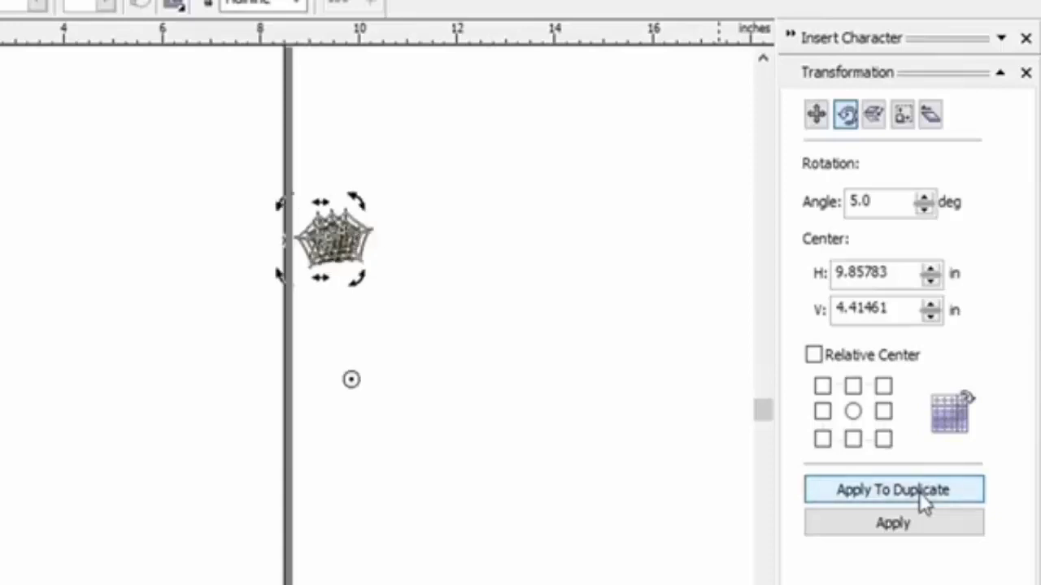
click(923, 498)
click(923, 498)
click(922, 496)
click(919, 493)
click(920, 492)
click(924, 496)
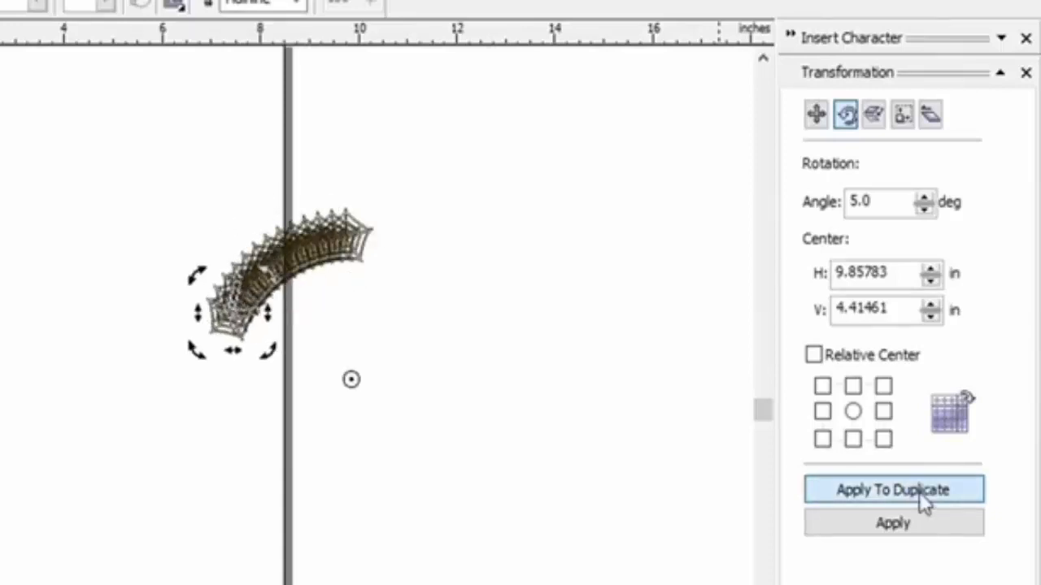
click(920, 493)
click(919, 492)
click(923, 494)
click(924, 496)
click(924, 498)
click(925, 501)
click(924, 500)
click(922, 493)
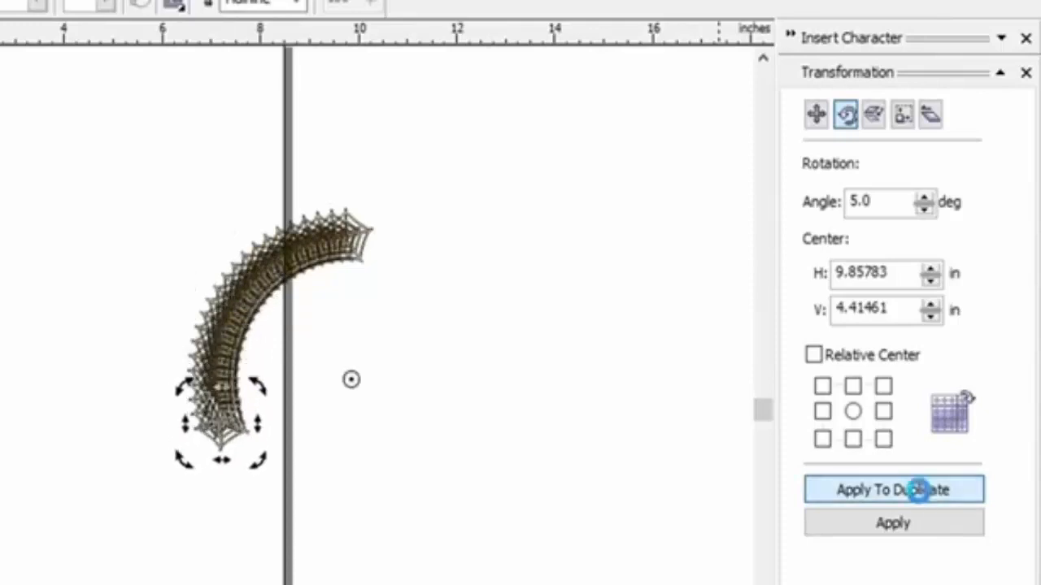
click(923, 496)
click(924, 497)
click(924, 499)
click(924, 501)
click(925, 501)
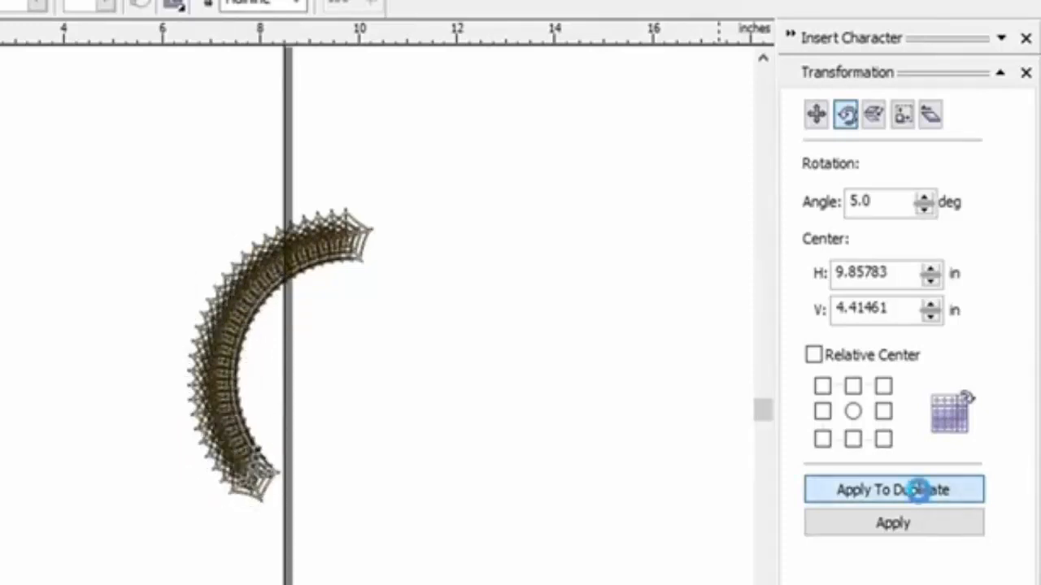
click(923, 498)
click(924, 499)
click(923, 499)
click(924, 500)
click(924, 501)
click(925, 501)
click(925, 501)
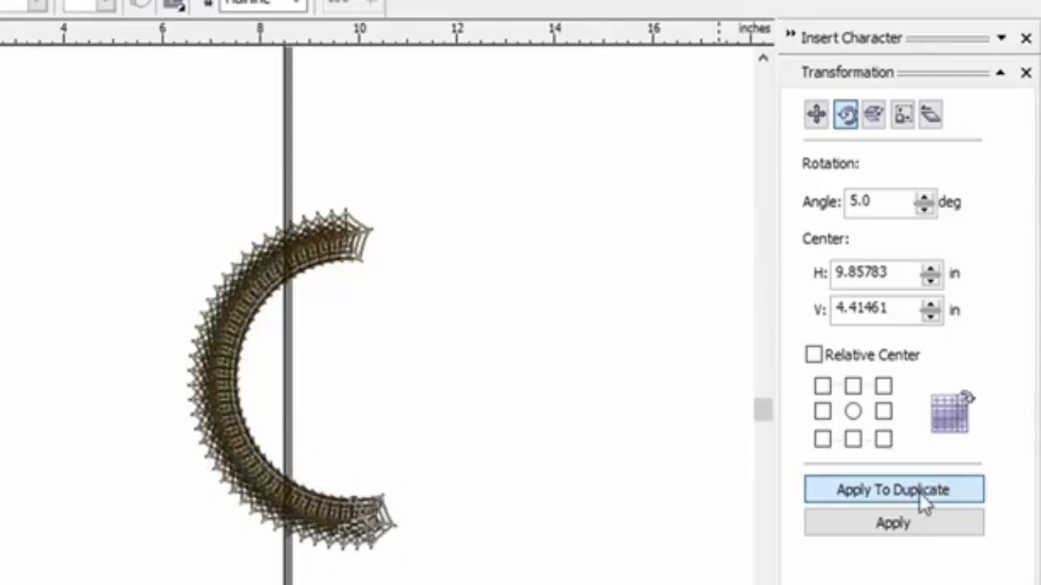
click(924, 500)
click(925, 501)
click(924, 501)
click(925, 501)
click(924, 501)
click(925, 501)
click(924, 501)
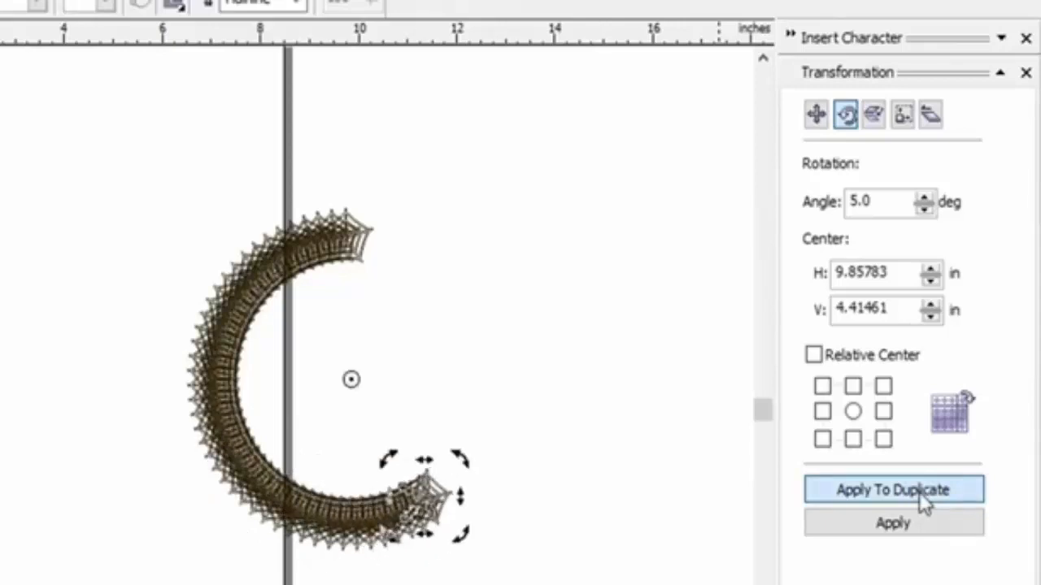
click(925, 501)
click(925, 501)
click(925, 501)
click(925, 501)
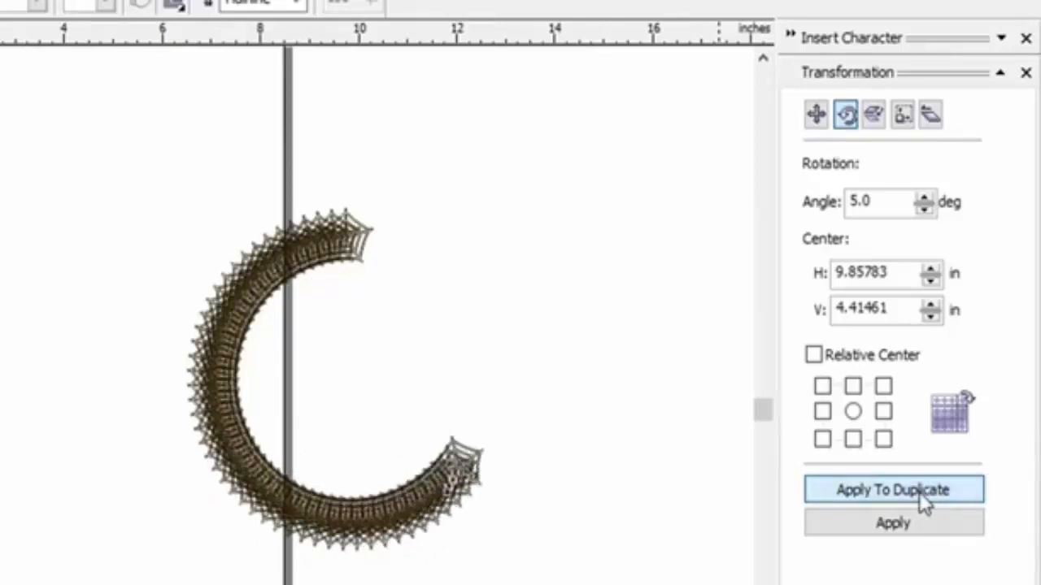
click(925, 501)
click(925, 501)
click(925, 501)
click(925, 501)
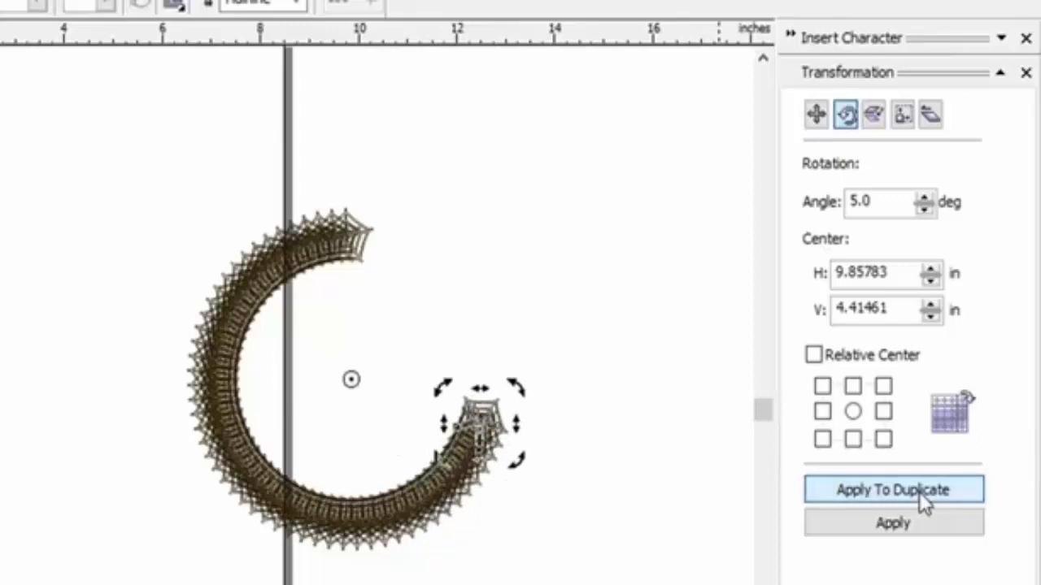
click(921, 494)
click(921, 494)
click(921, 494)
click(922, 494)
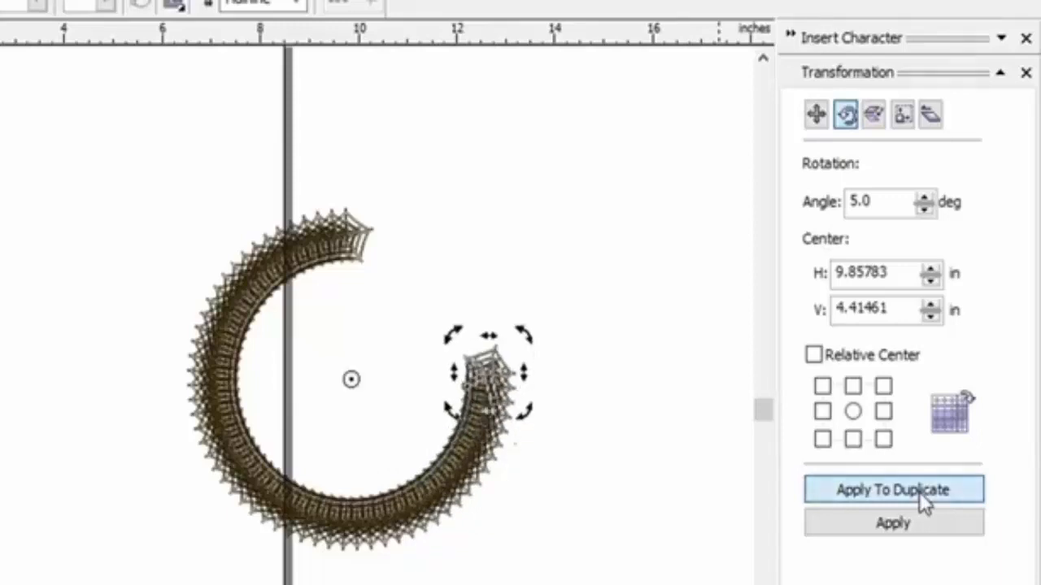
click(921, 494)
click(921, 495)
click(921, 494)
click(921, 494)
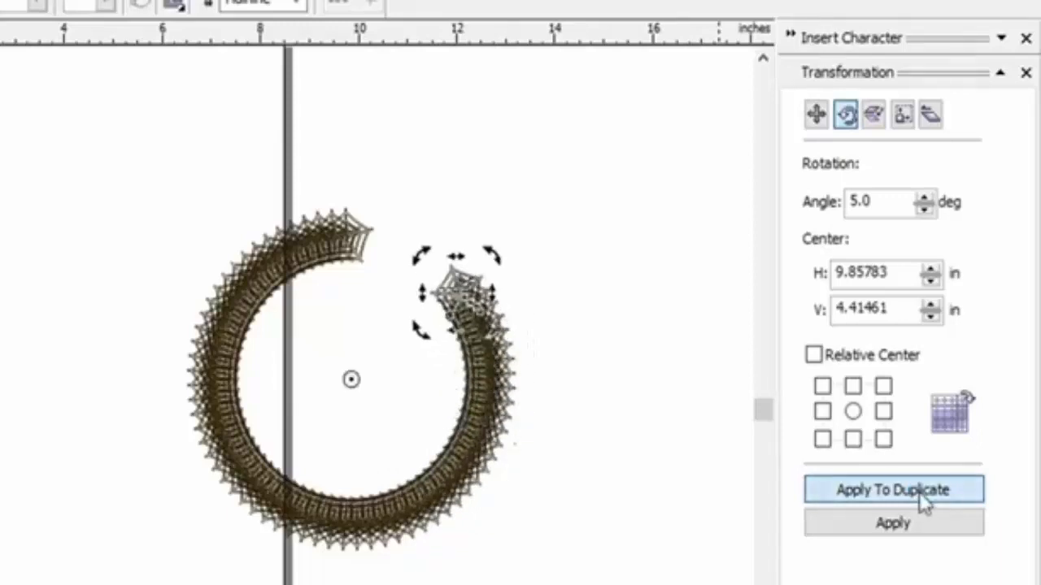
click(922, 493)
click(921, 494)
click(921, 494)
click(921, 494)
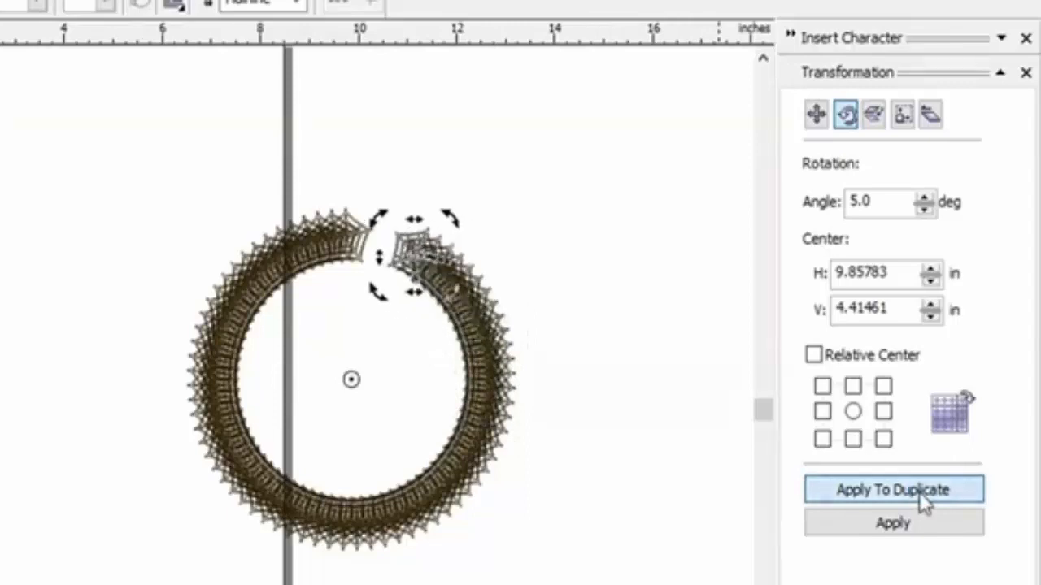
click(921, 494)
click(921, 494)
click(922, 494)
click(922, 494)
click(921, 493)
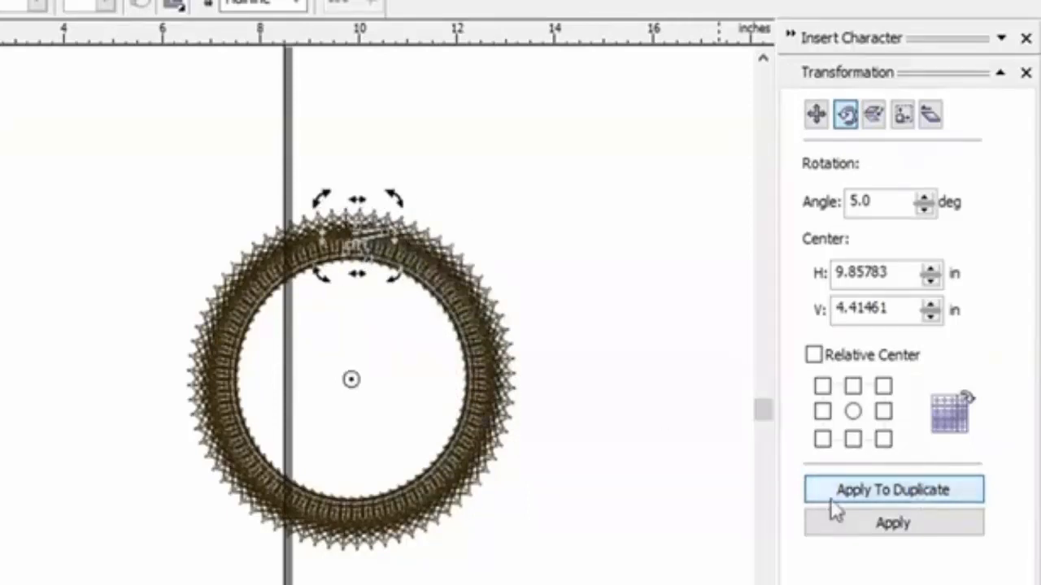
click(653, 399)
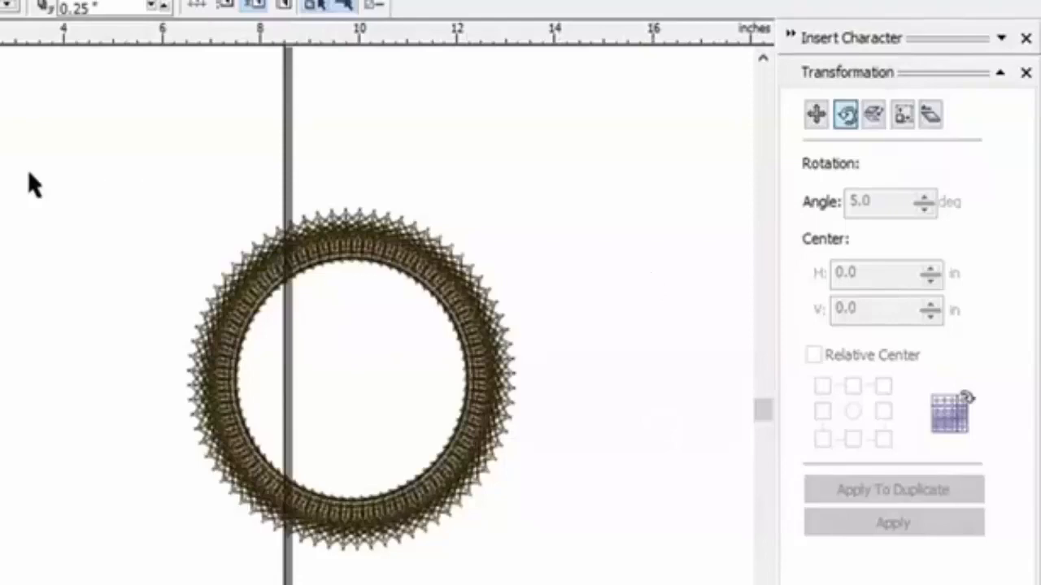
Select all the webs of the ring, move them onto the page's lower-left corner below the yellow pattern, and deselect them.
drag(92, 150, 591, 569)
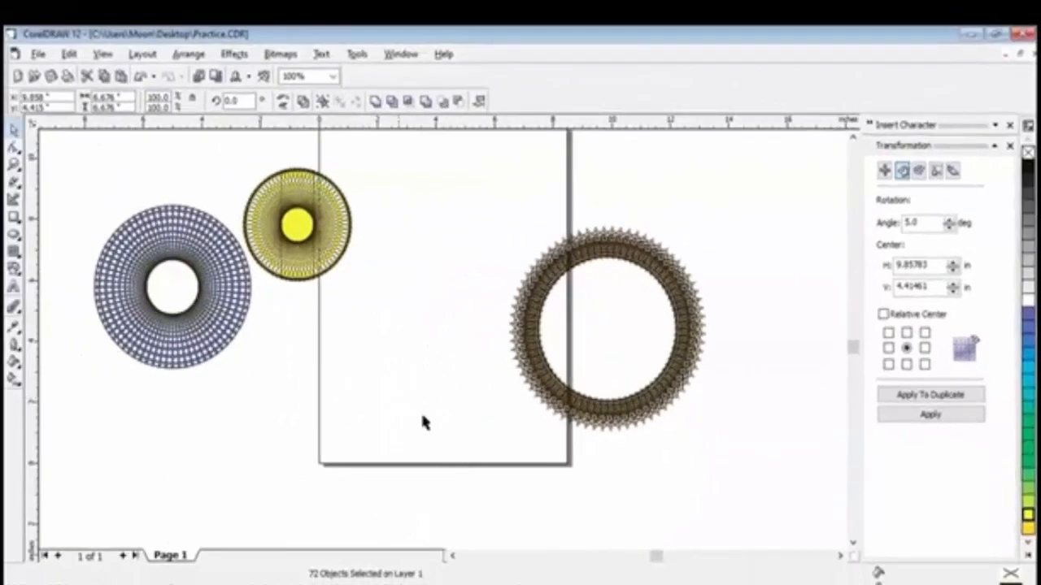
drag(660, 350, 422, 416)
click(650, 340)
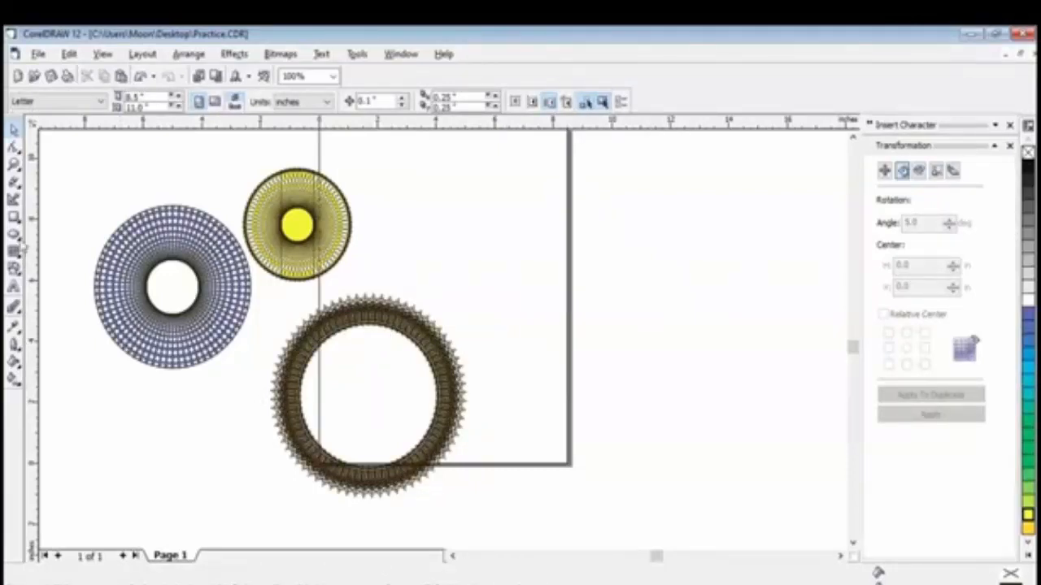
Draw a tall, narrow rectangle in the empty area beyond the page's right edge.
click(14, 218)
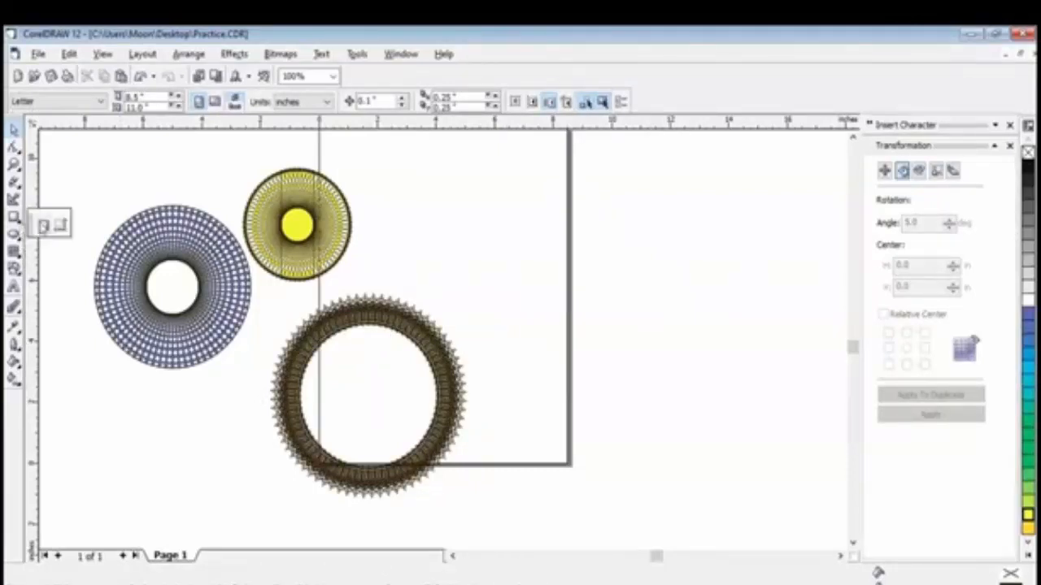
click(44, 226)
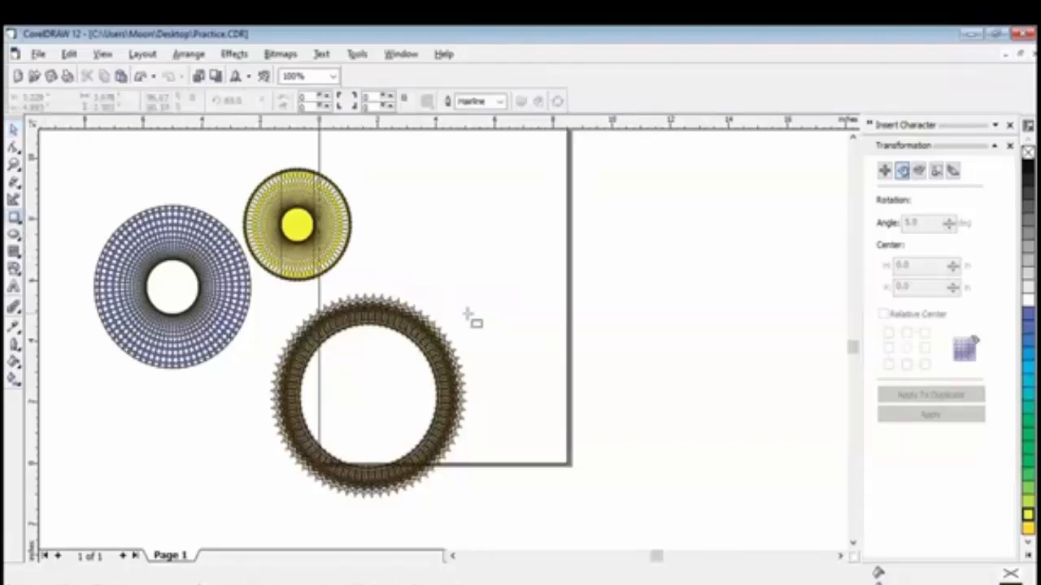
drag(611, 224, 648, 288)
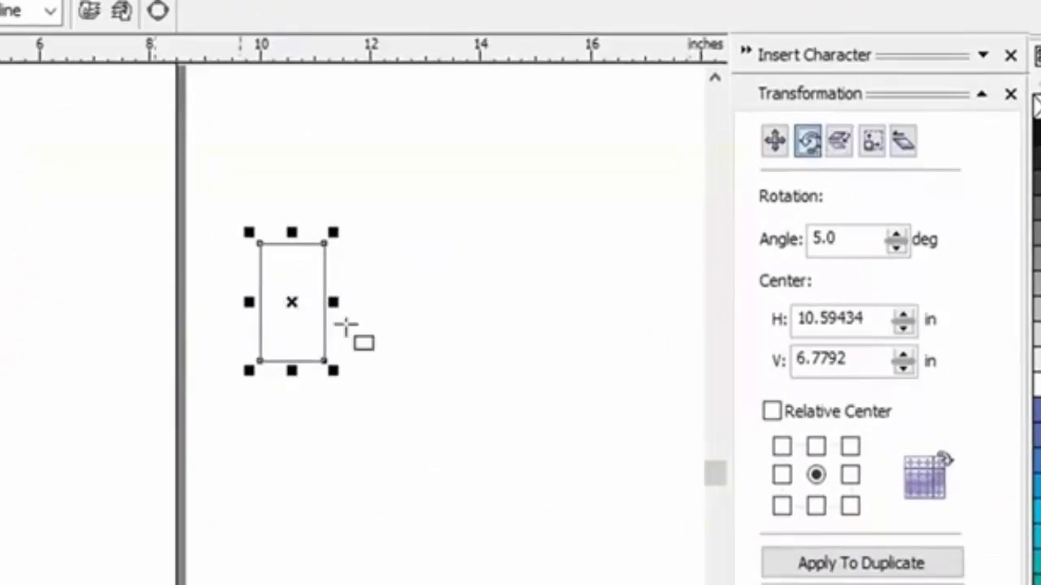
click(290, 299)
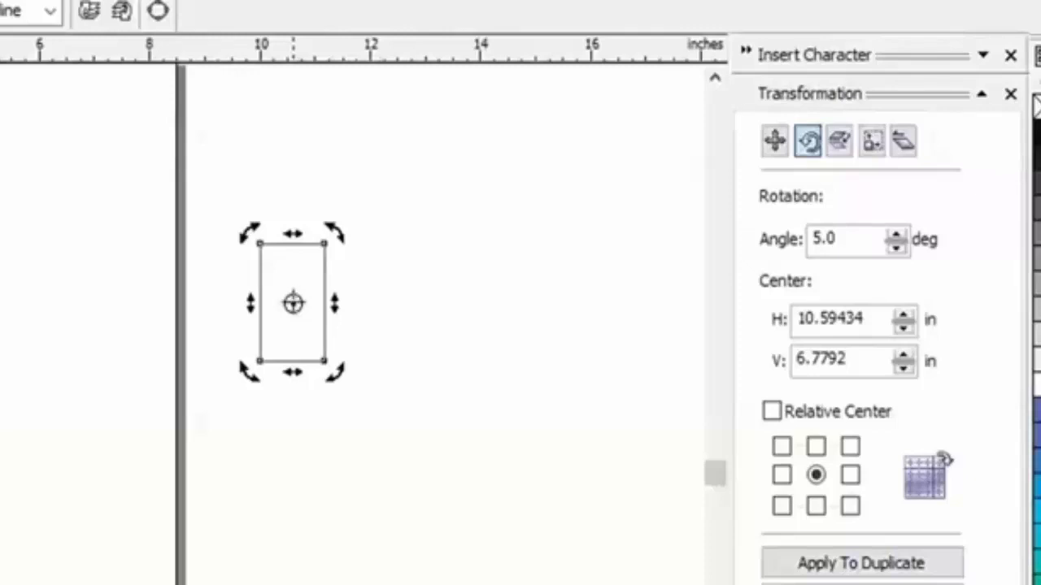
mouse_move(293, 304)
mouse_down()
mouse_move(292, 420)
mouse_move(337, 383)
mouse_up()
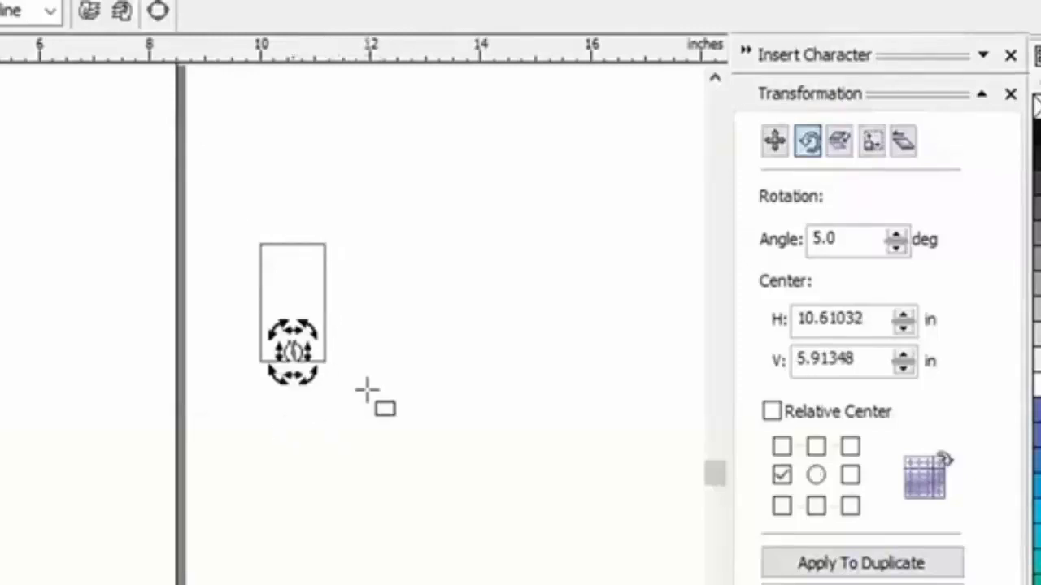
click(360, 384)
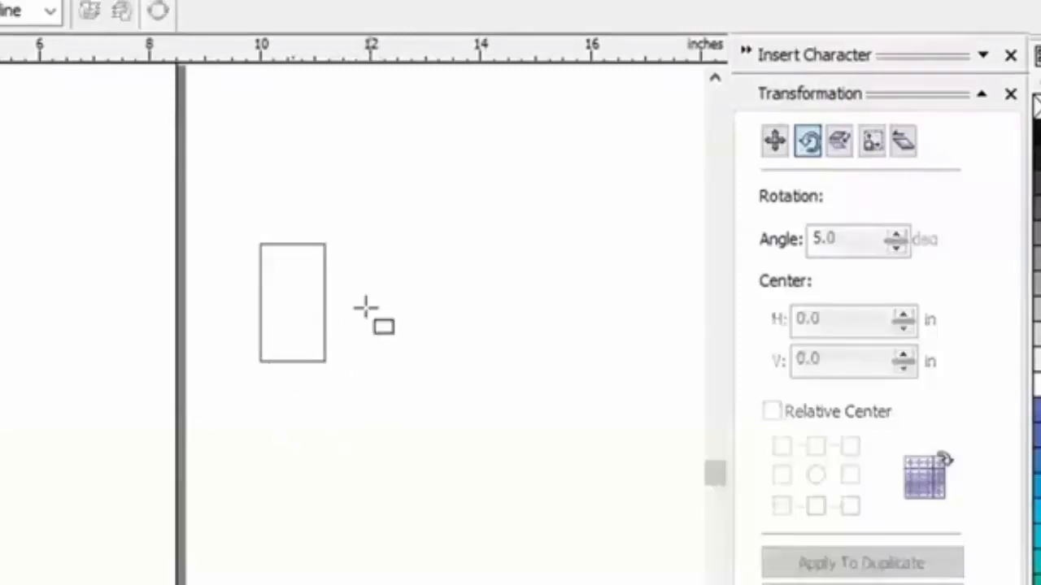
Select the new rectangle and move its rotation centre below it to about H 10.84 in, V 4.16 in.
click(291, 340)
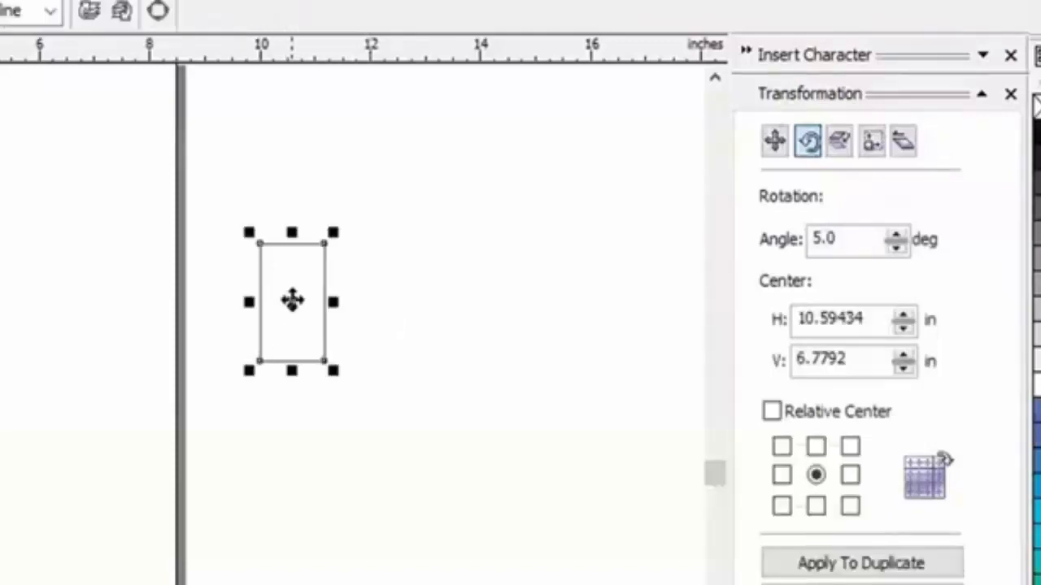
click(292, 300)
click(292, 300)
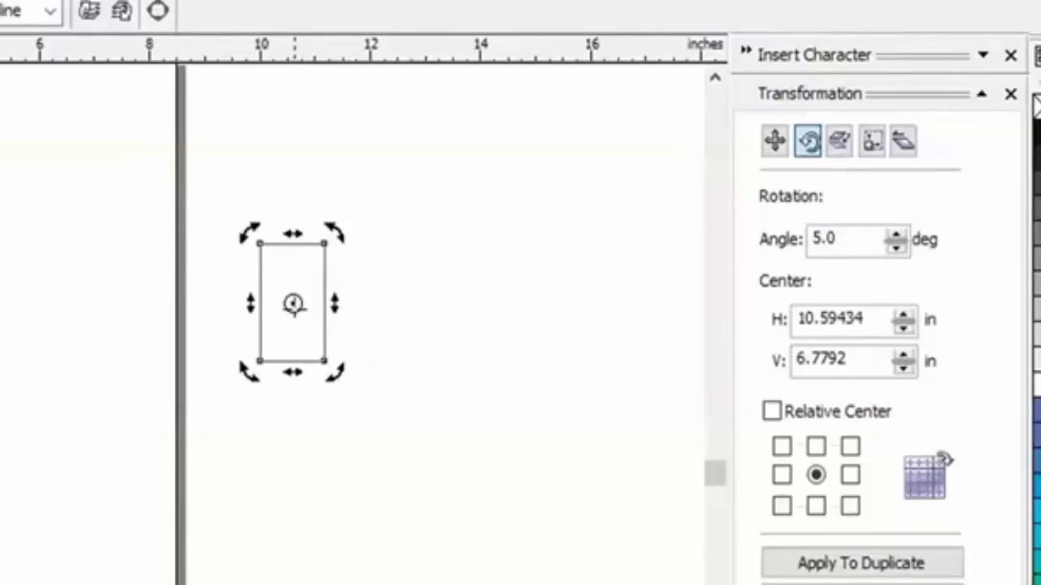
drag(306, 447, 306, 453)
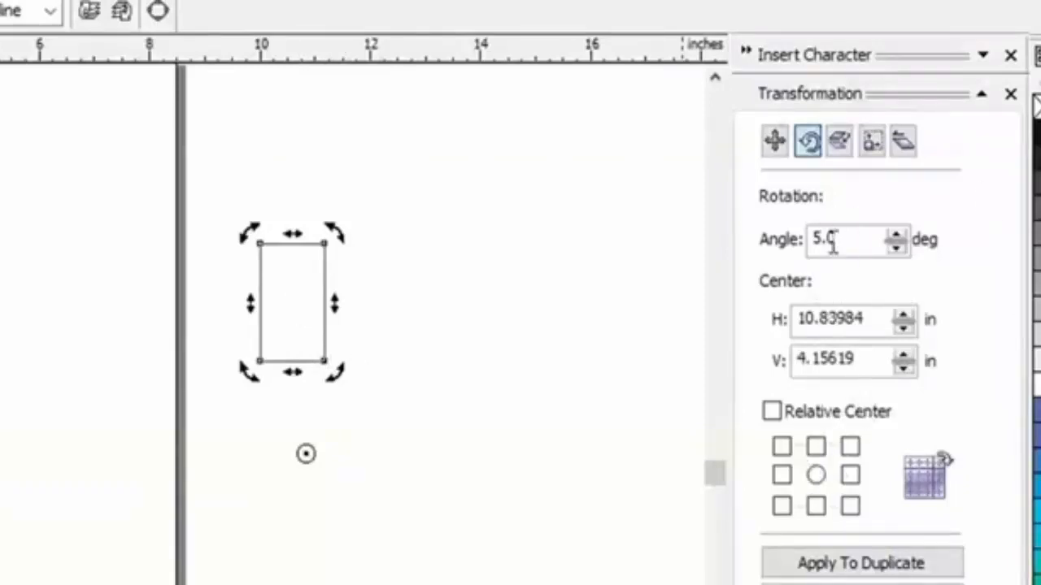
Repeatedly duplicate the rectangle in 10-degree rotations about the offset centre until the ring closes.
click(896, 235)
click(864, 563)
click(865, 562)
click(864, 563)
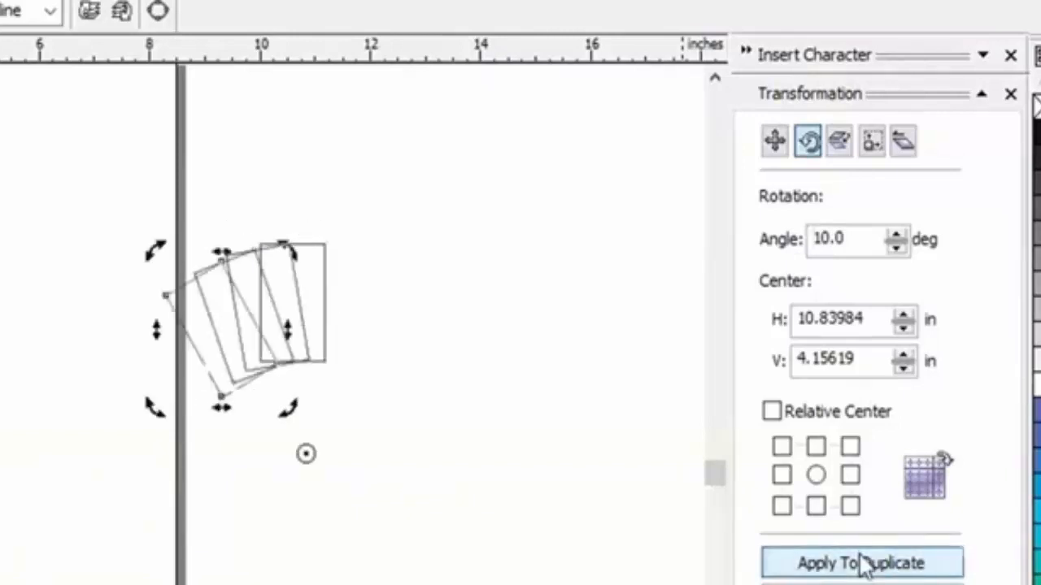
click(864, 562)
click(865, 562)
click(864, 562)
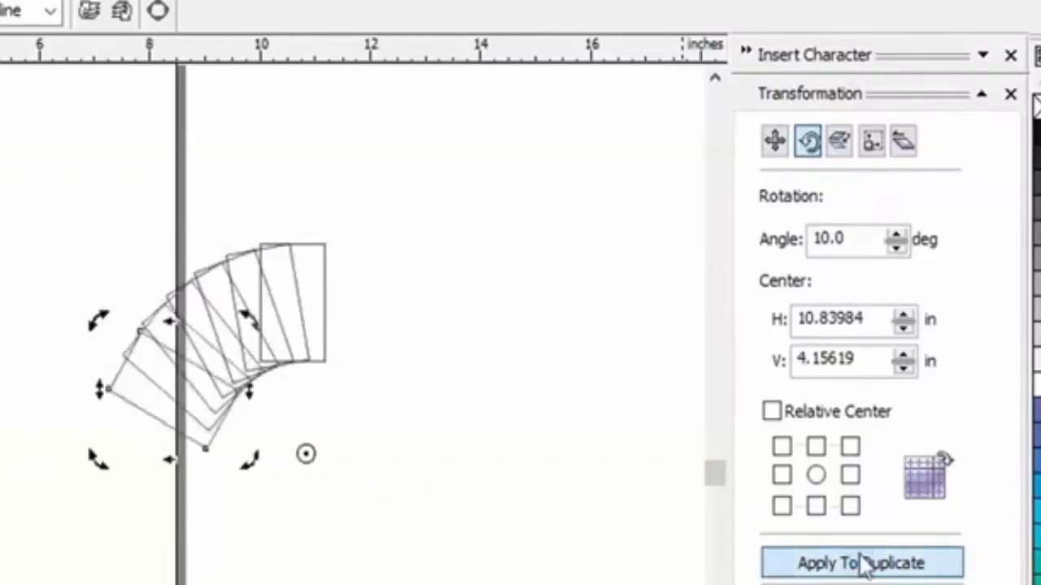
click(865, 563)
click(864, 563)
click(865, 563)
click(865, 563)
click(864, 563)
click(865, 562)
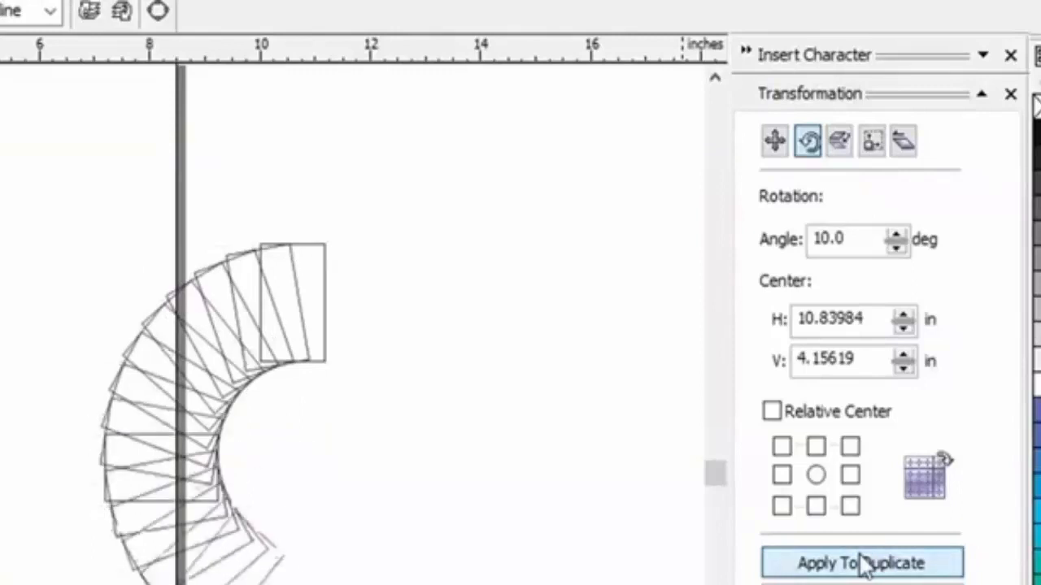
click(864, 563)
click(864, 563)
click(864, 563)
click(864, 563)
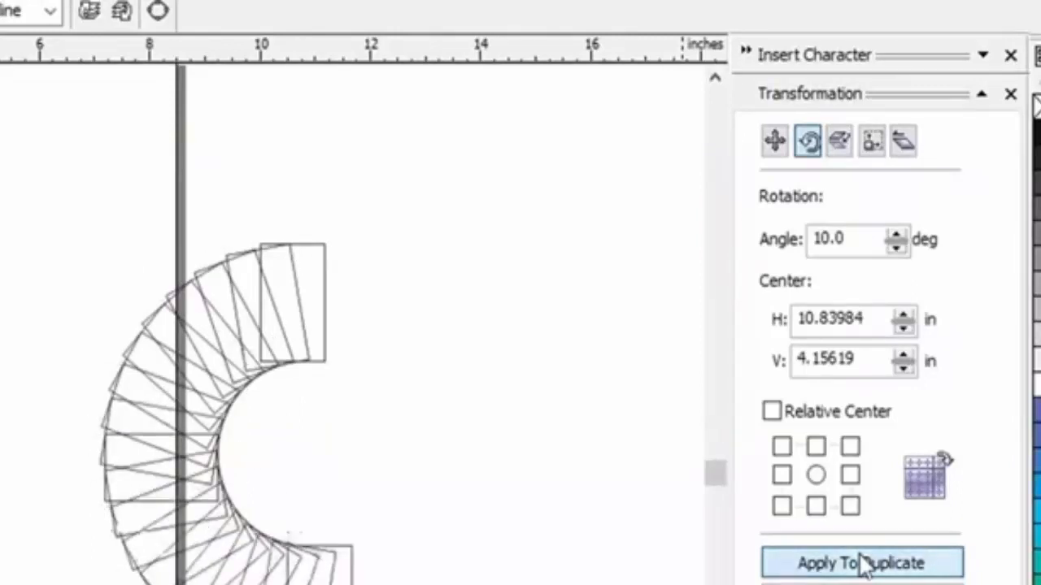
click(865, 562)
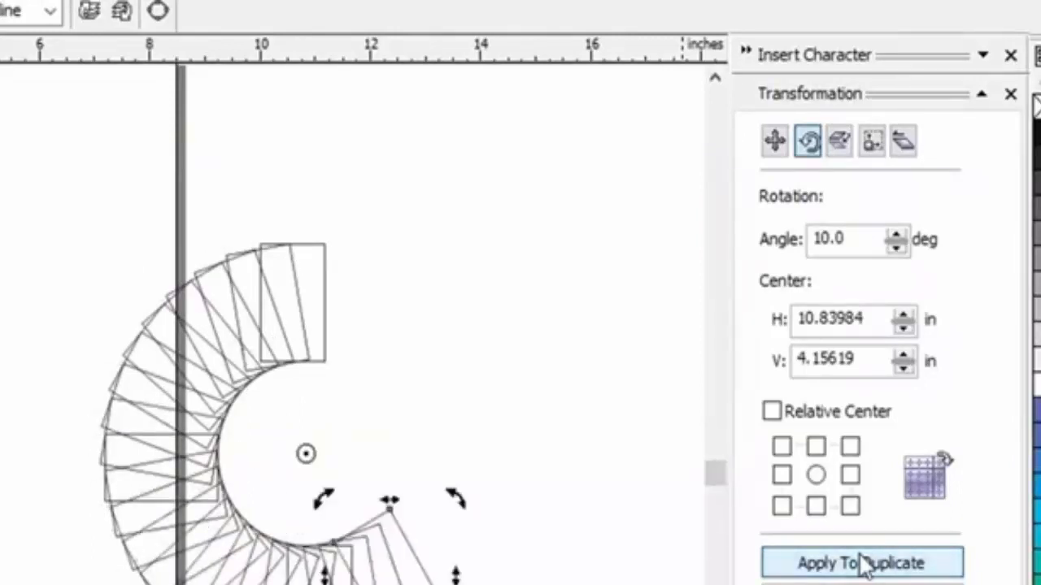
click(864, 563)
click(865, 563)
click(864, 562)
click(865, 563)
click(865, 563)
click(865, 563)
click(865, 563)
click(864, 563)
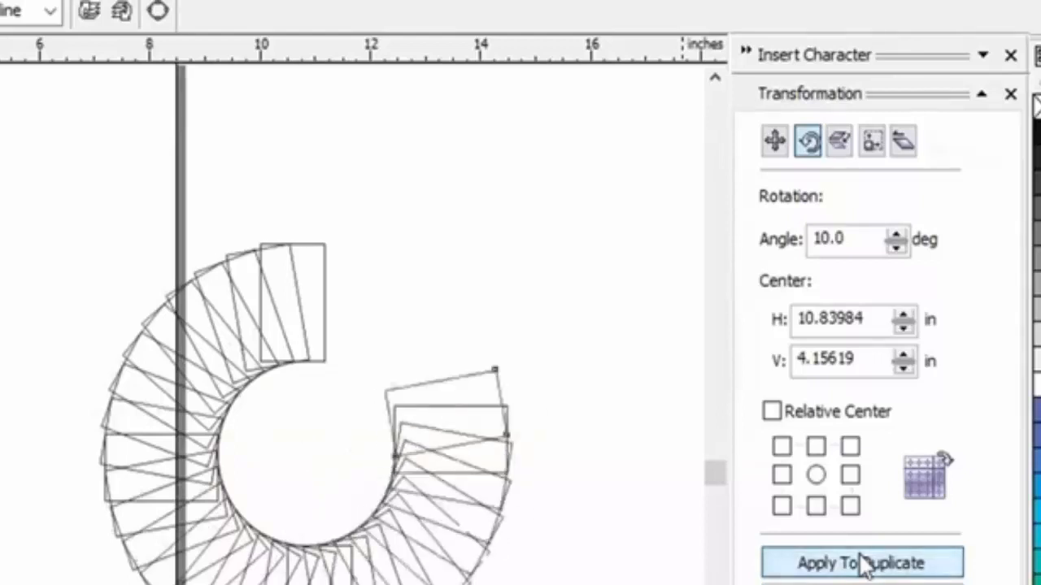
click(864, 562)
click(865, 563)
click(864, 562)
click(865, 563)
click(864, 562)
click(864, 562)
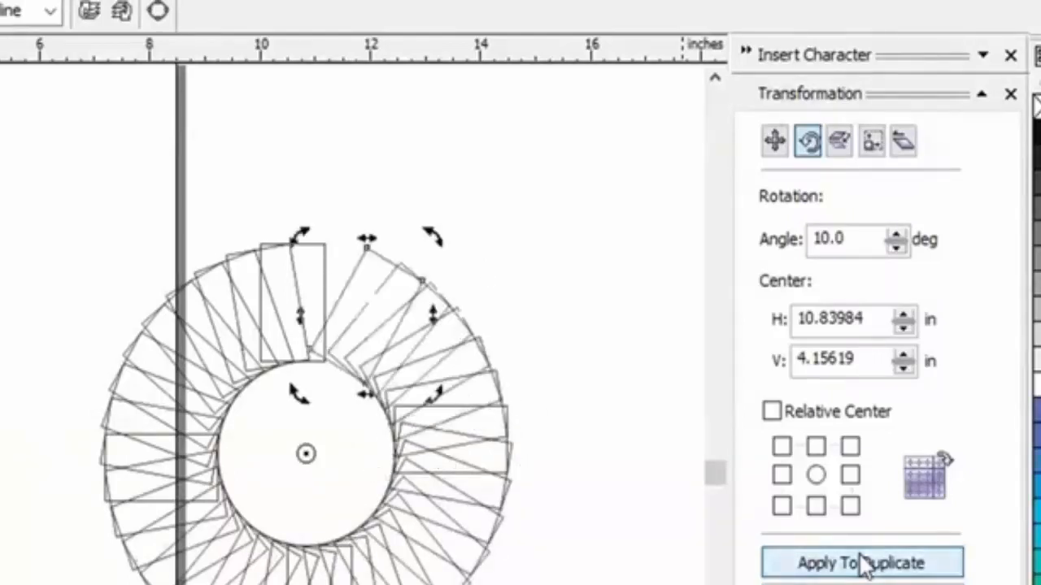
click(865, 562)
click(864, 563)
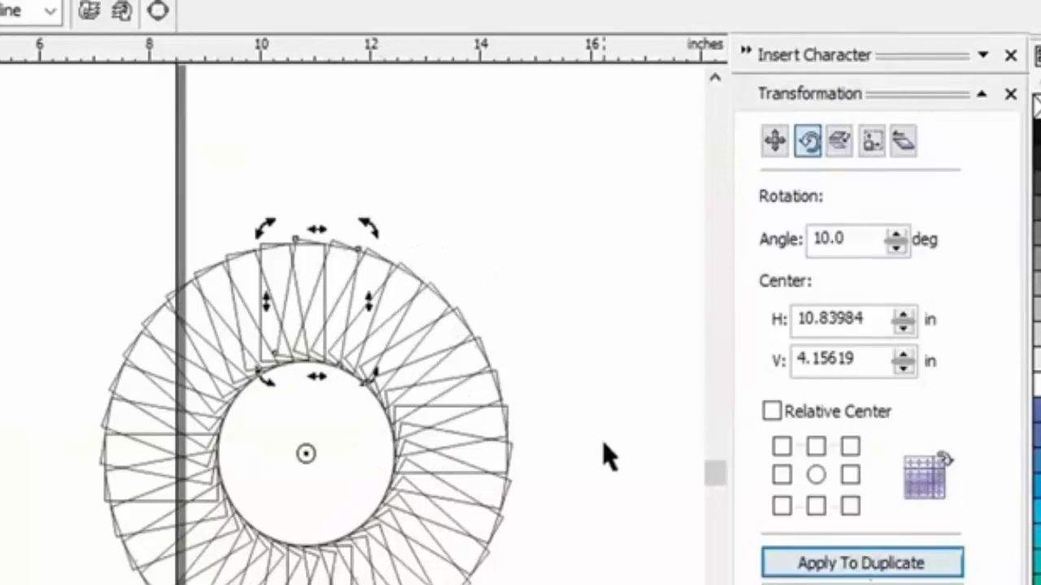
Select all the rectangles of the new ring, fill them with RGB Blue and combine them into a single curve, leaving it deselected.
drag(15, 166, 548, 584)
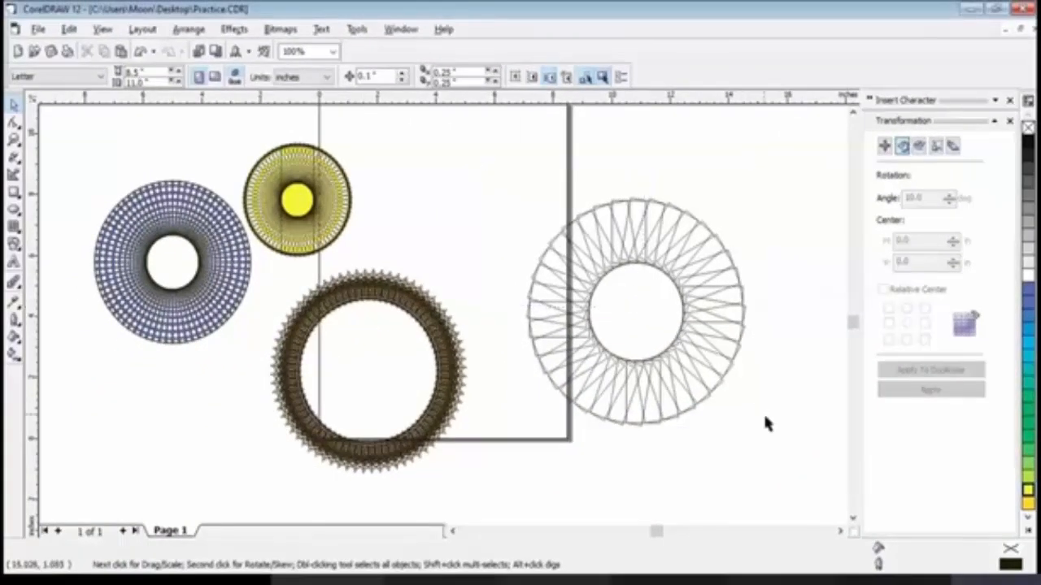
drag(764, 423, 777, 442)
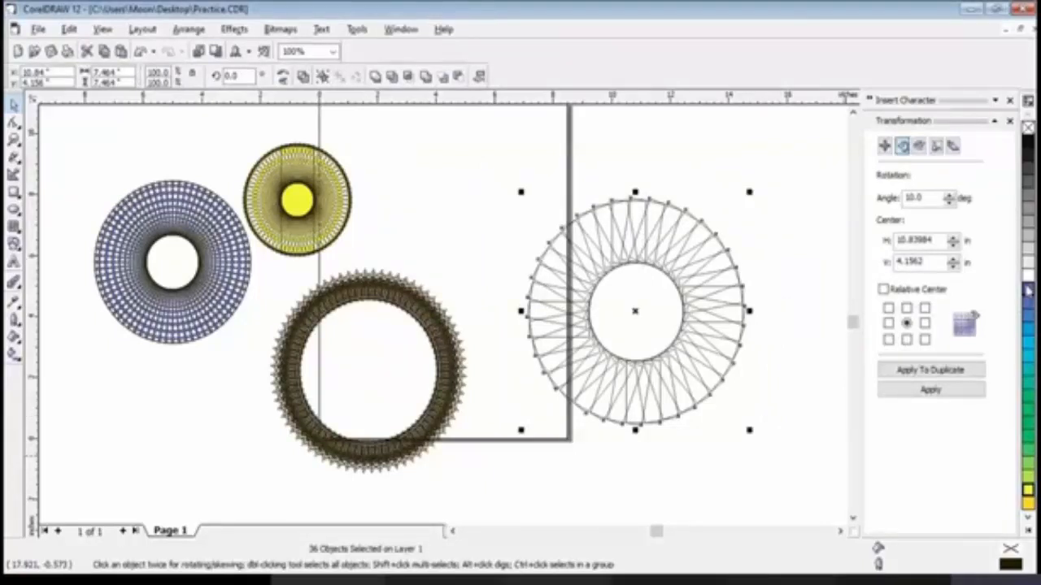
click(1026, 288)
click(189, 29)
click(236, 163)
click(778, 280)
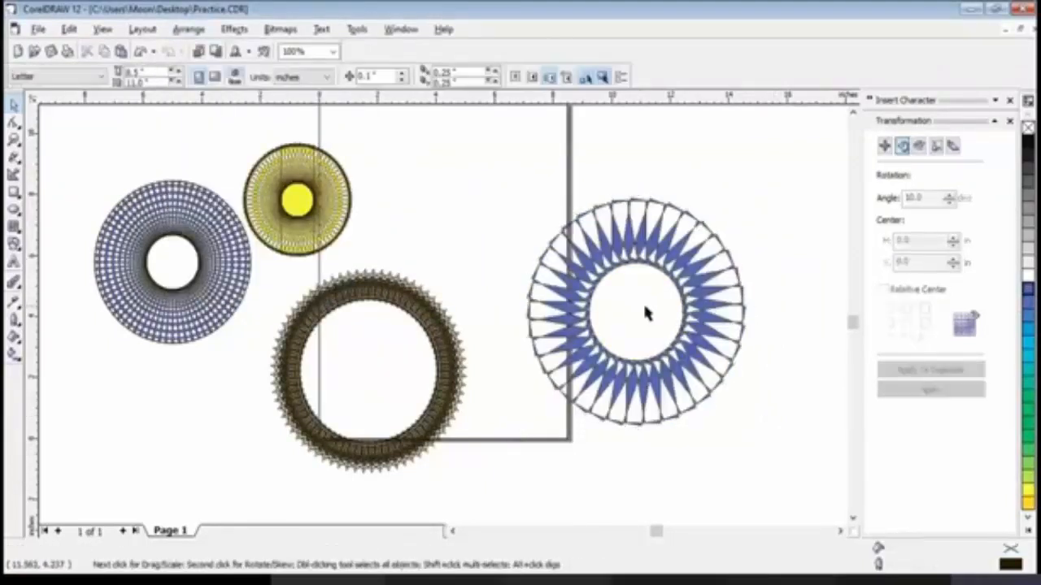
Scale the blue ring down to about 70% and move it onto the page's upper-right area, above the spider-web ring, and deselect it.
click(683, 296)
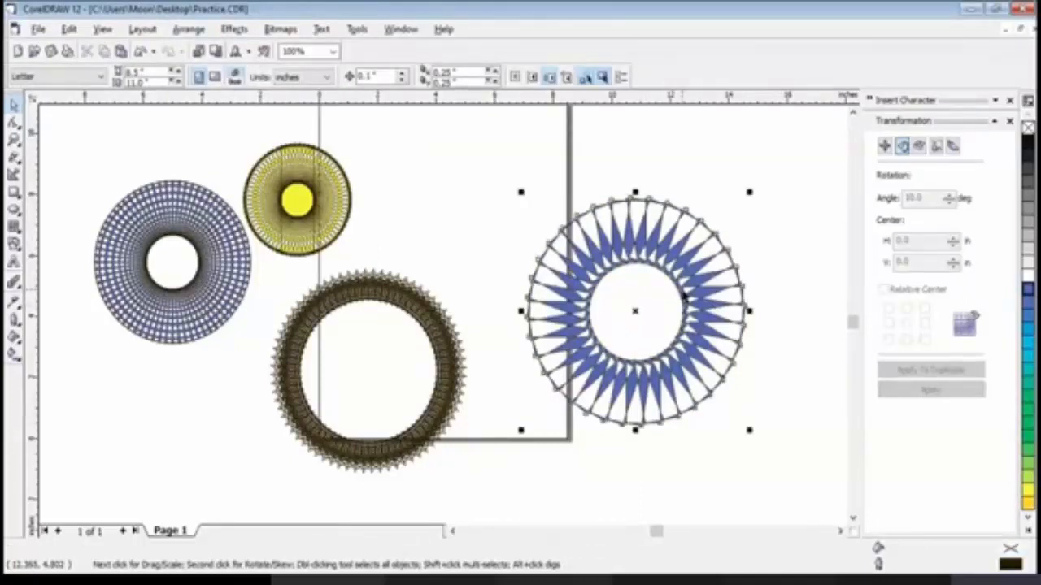
drag(639, 315, 495, 219)
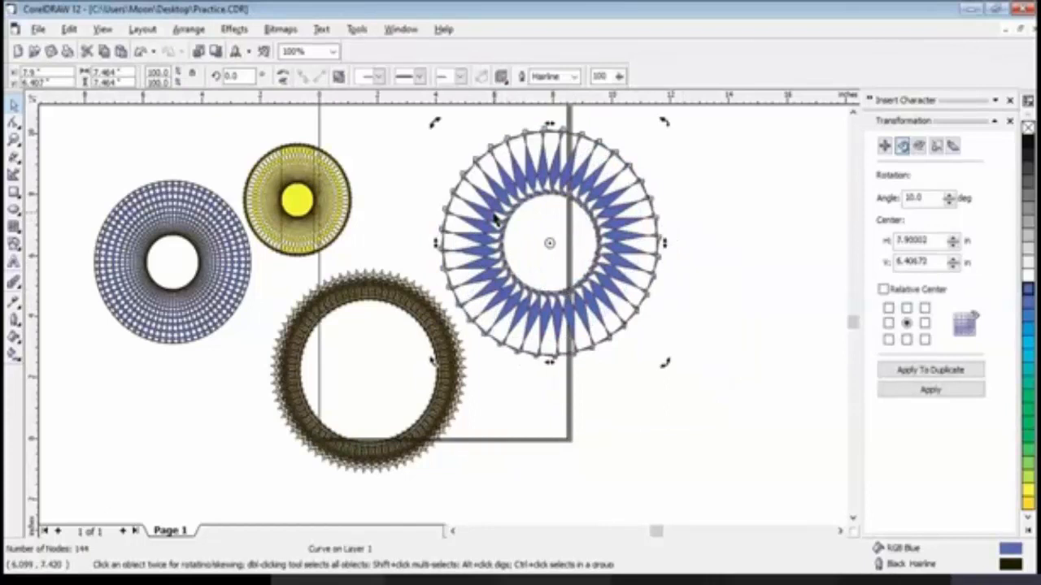
drag(658, 127, 615, 176)
drag(522, 261, 505, 213)
drag(596, 122, 570, 143)
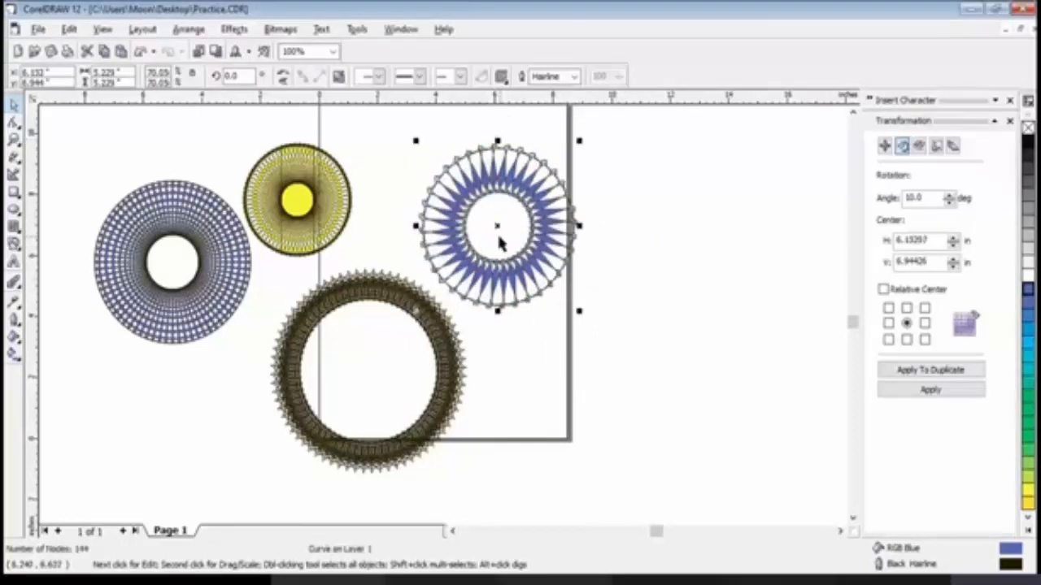
drag(493, 222, 476, 199)
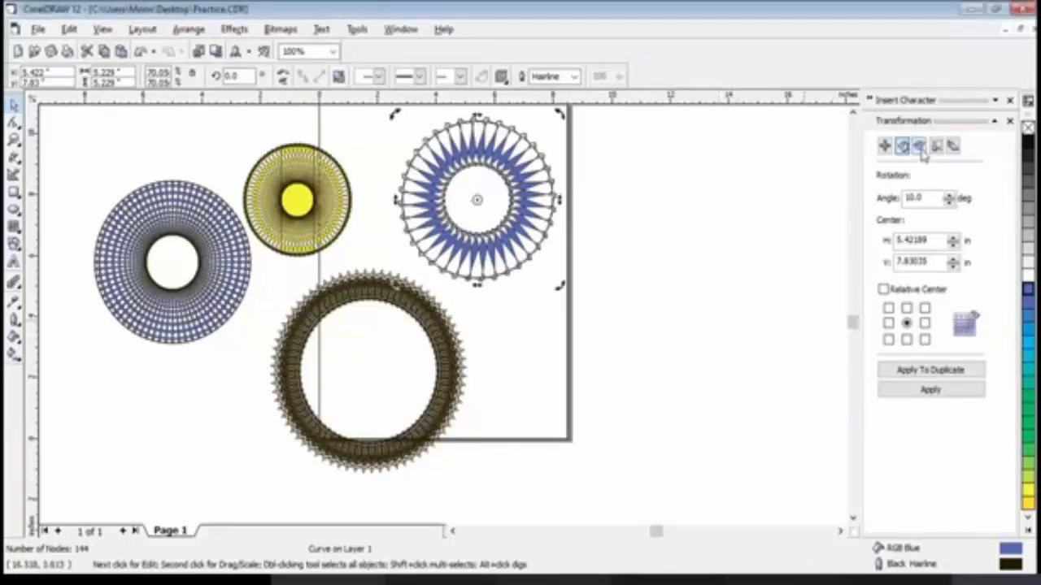
click(636, 332)
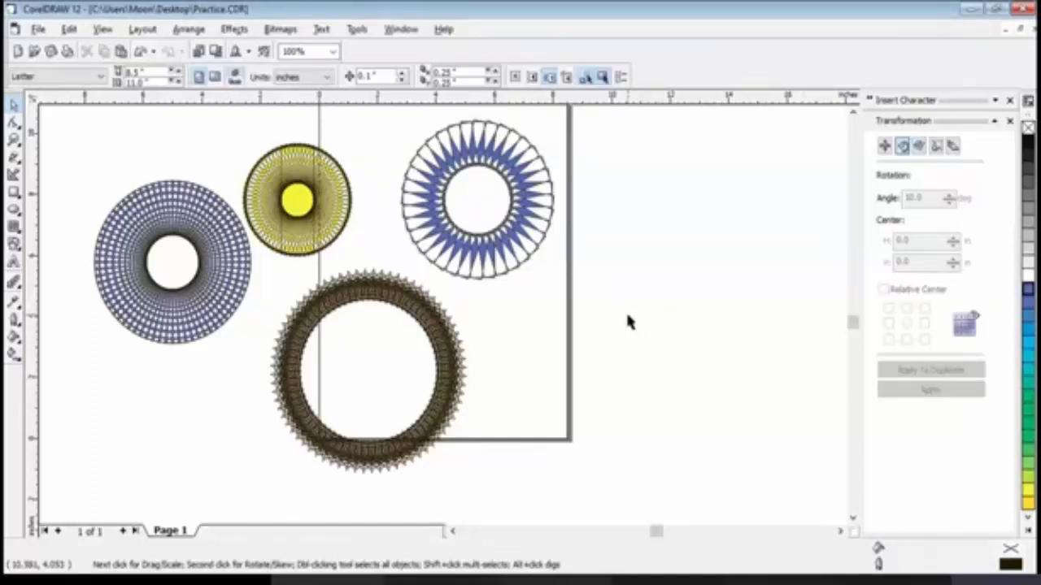
Draw a closed triangle about 3.95 in wide and 4.45 in tall with the Freehand tool beyond the page's right edge.
click(843, 533)
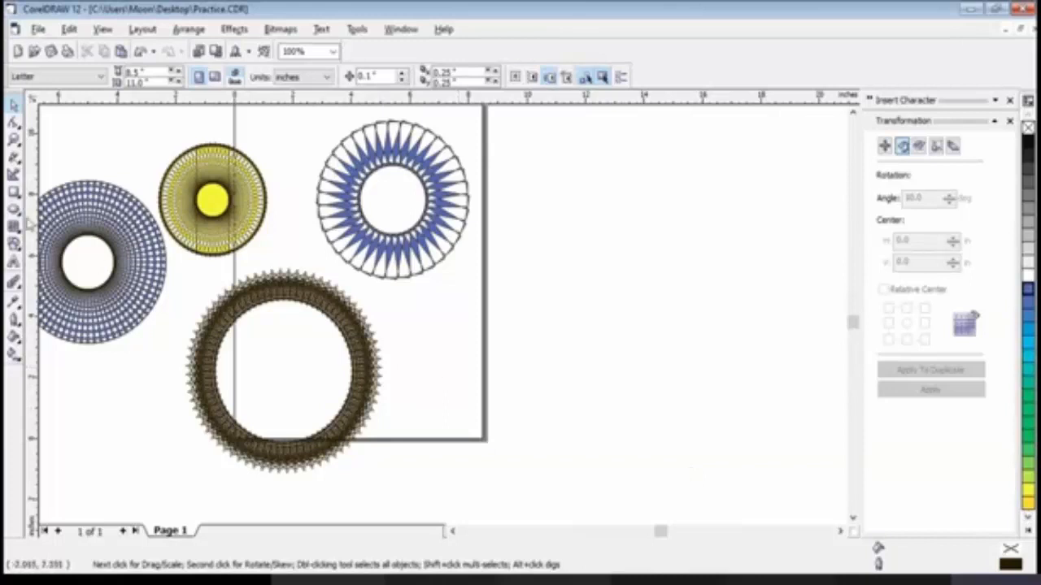
click(14, 159)
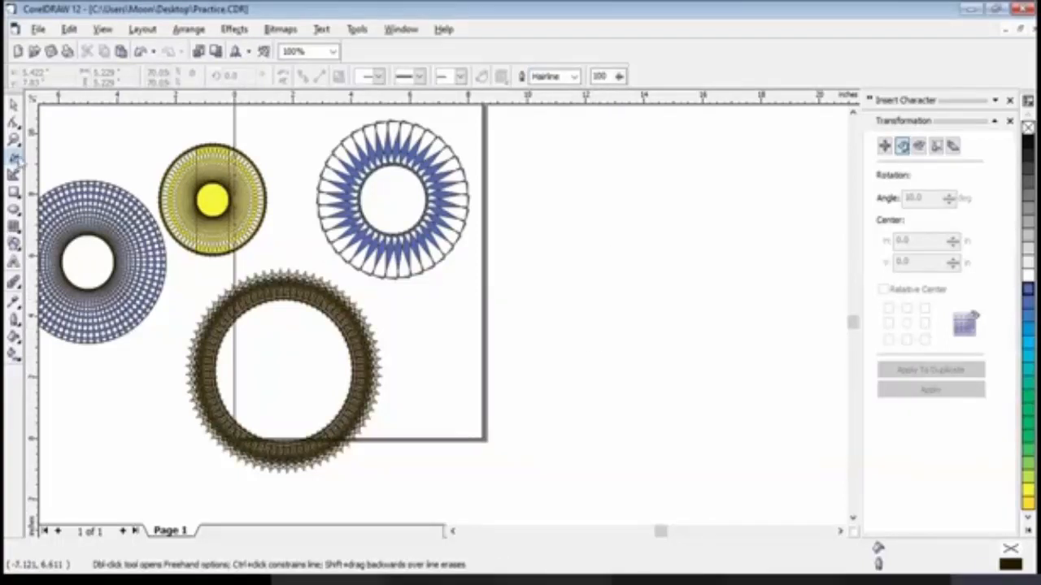
click(577, 346)
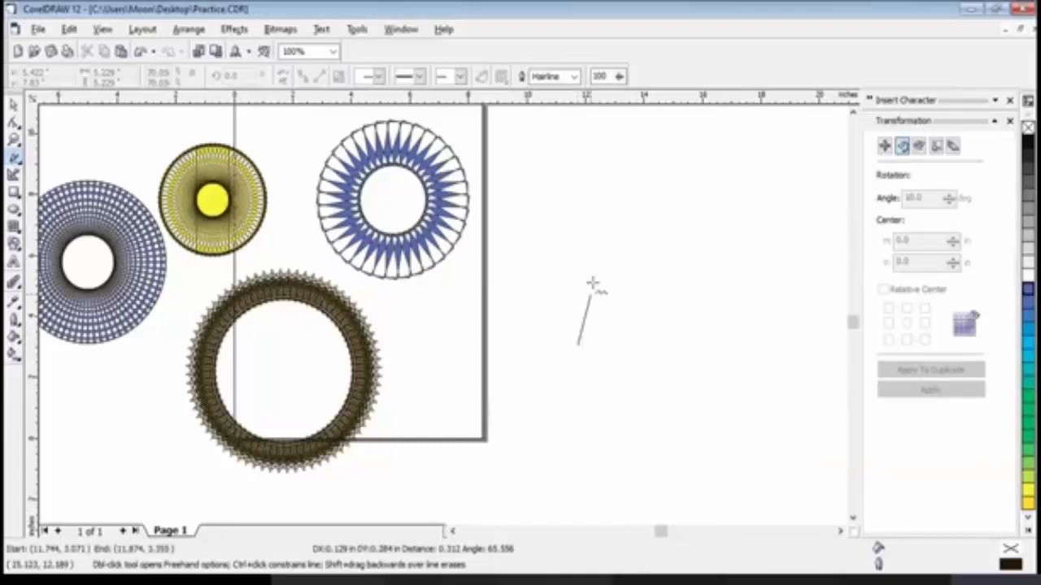
click(632, 213)
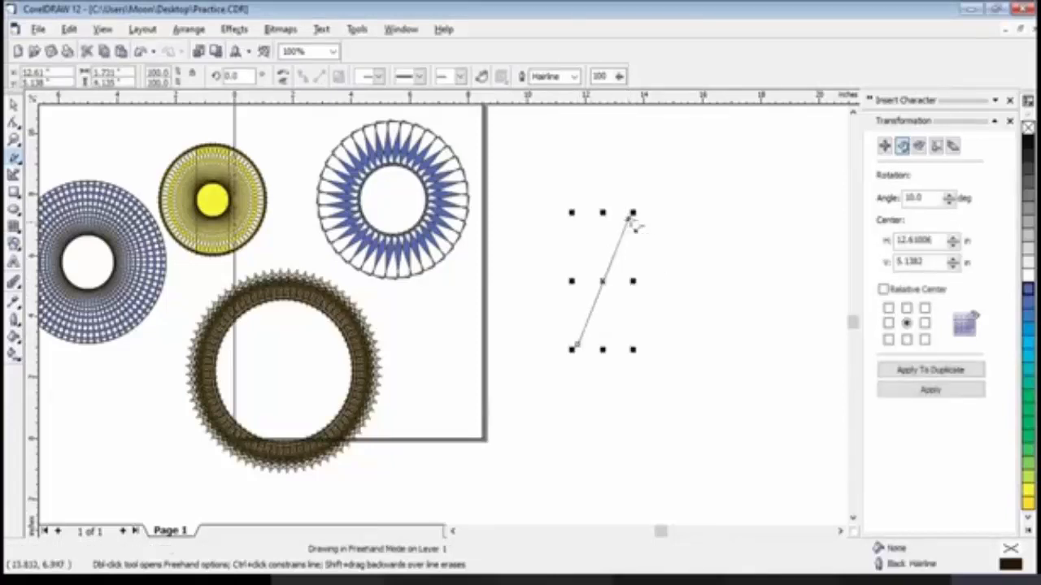
click(633, 214)
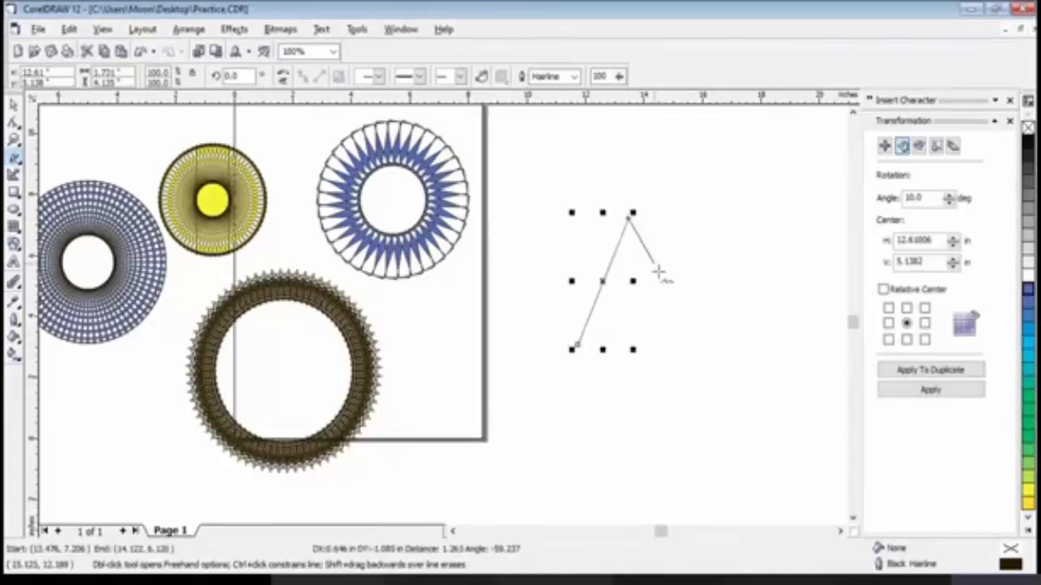
click(696, 358)
click(697, 359)
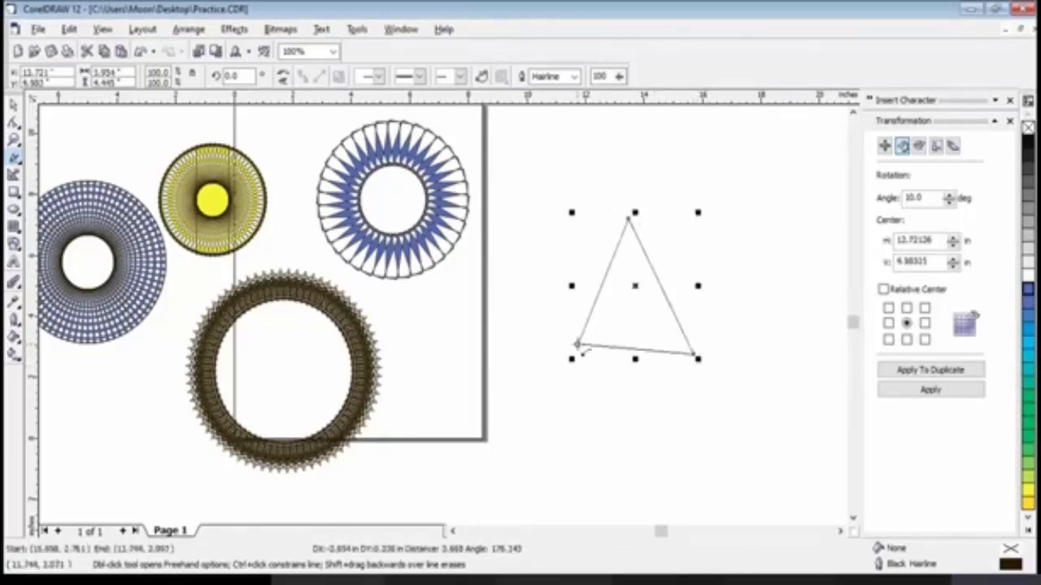
click(578, 346)
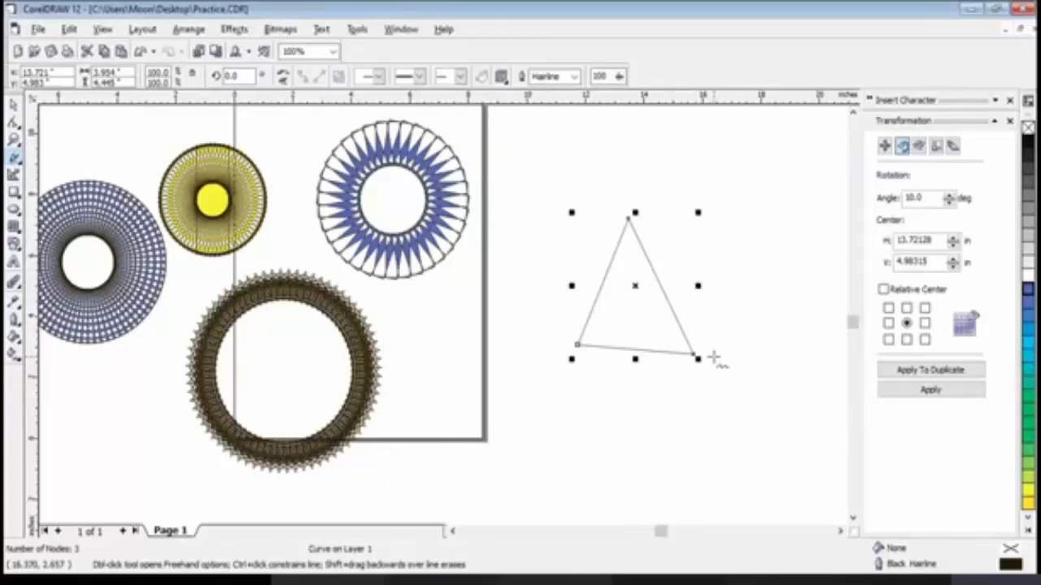
Reshape the triangle by moving its lower-right node inward to about (14.35, 3.82) and bending its left side inward as a curve.
click(13, 122)
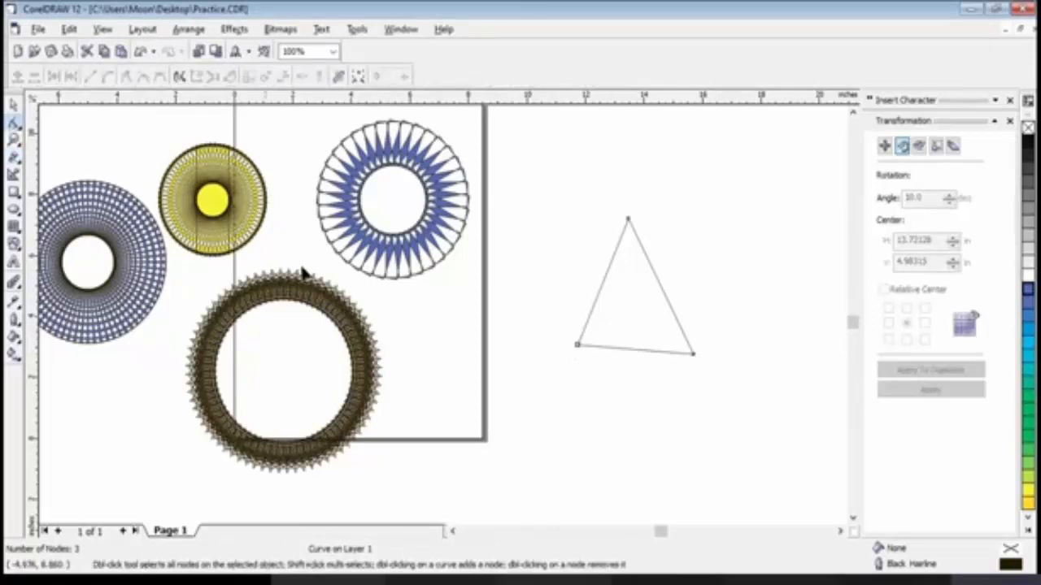
drag(692, 354, 653, 322)
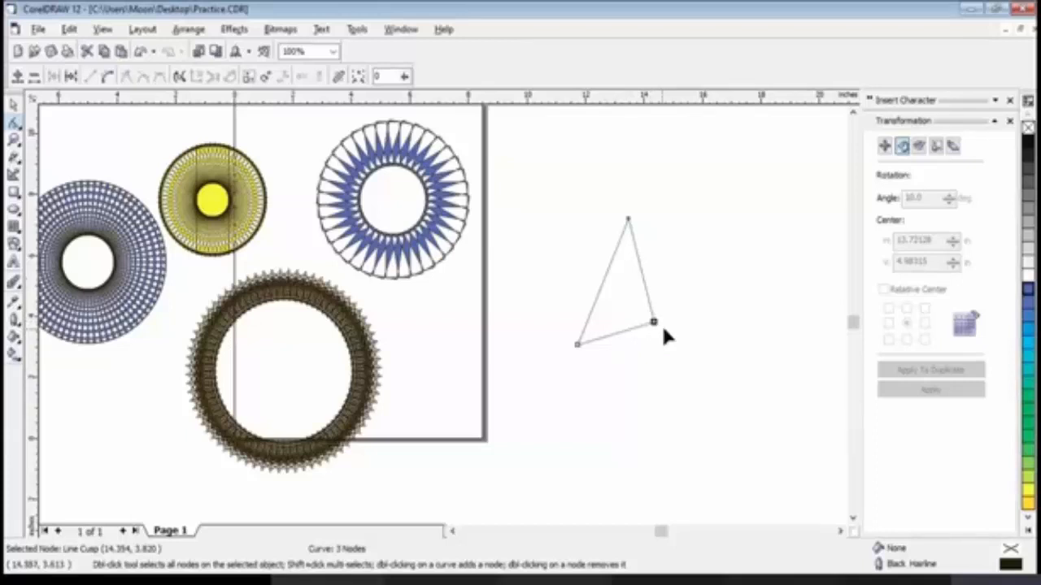
click(602, 282)
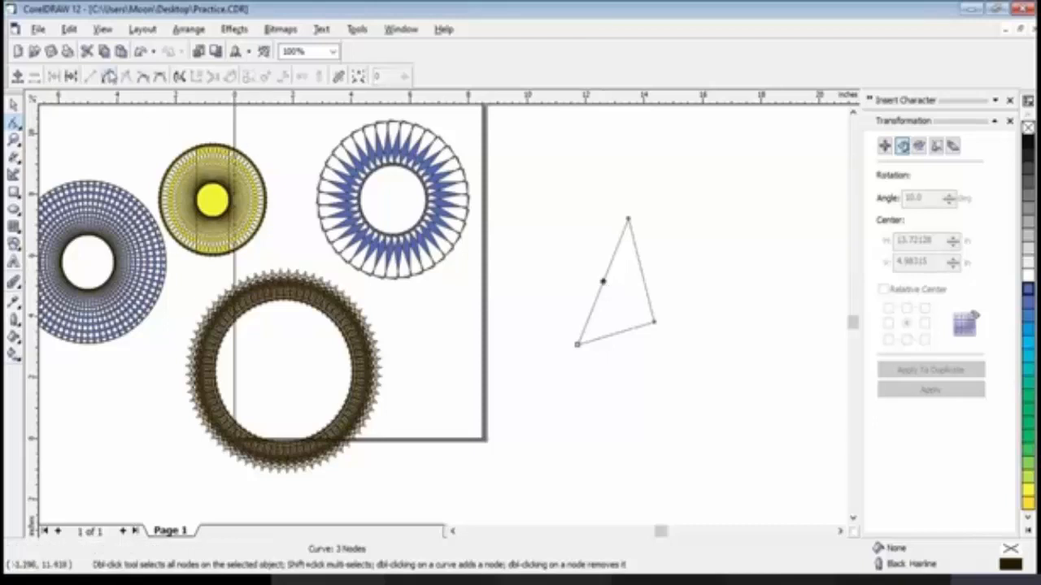
click(108, 76)
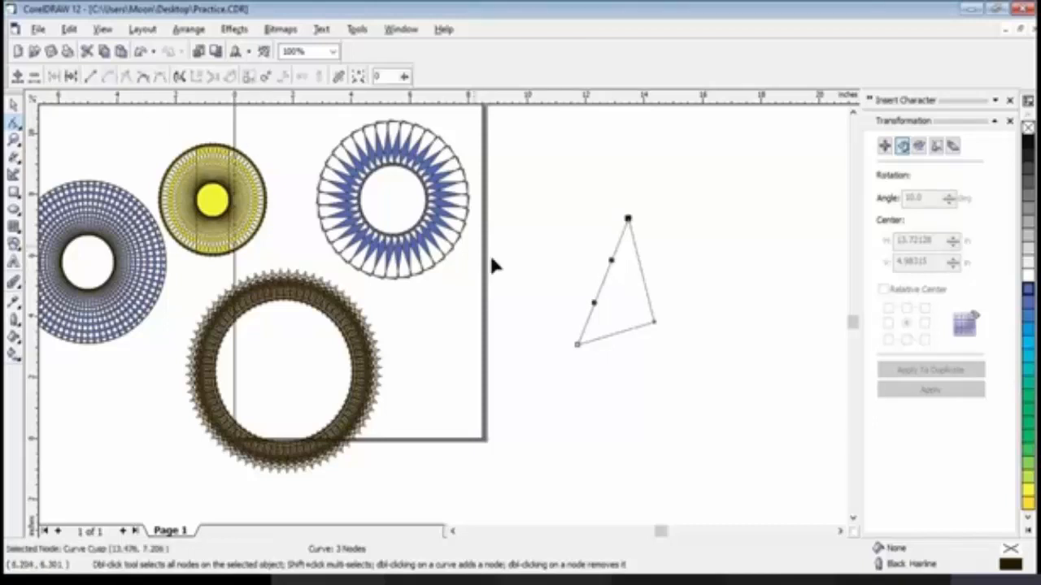
drag(602, 278, 614, 289)
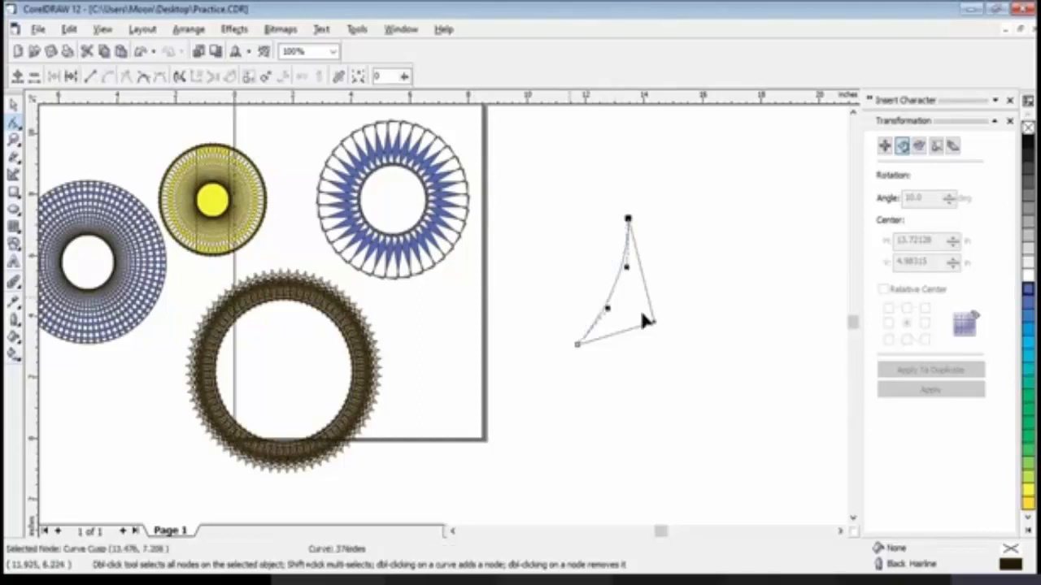
click(13, 105)
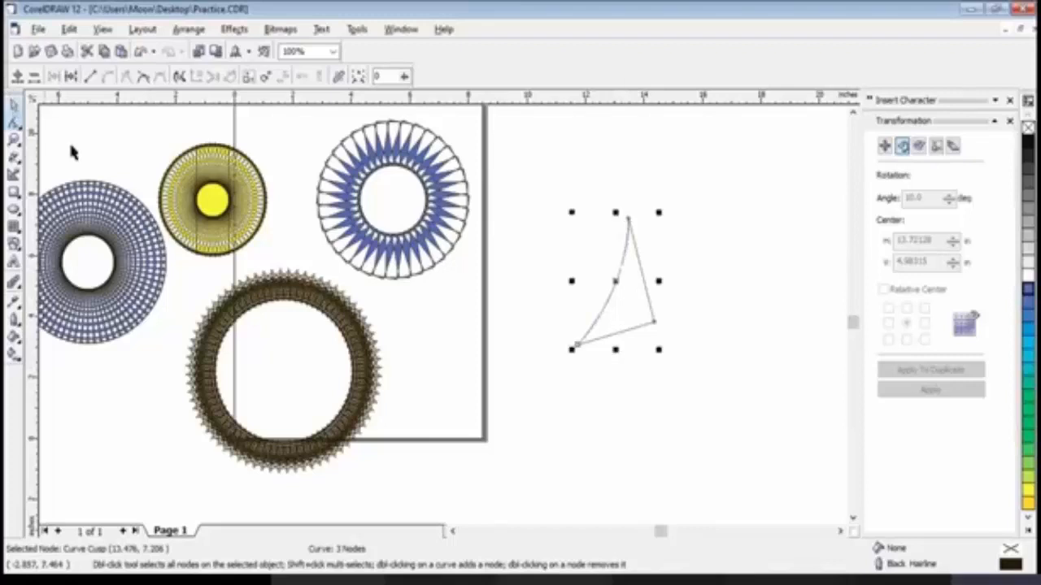
click(719, 345)
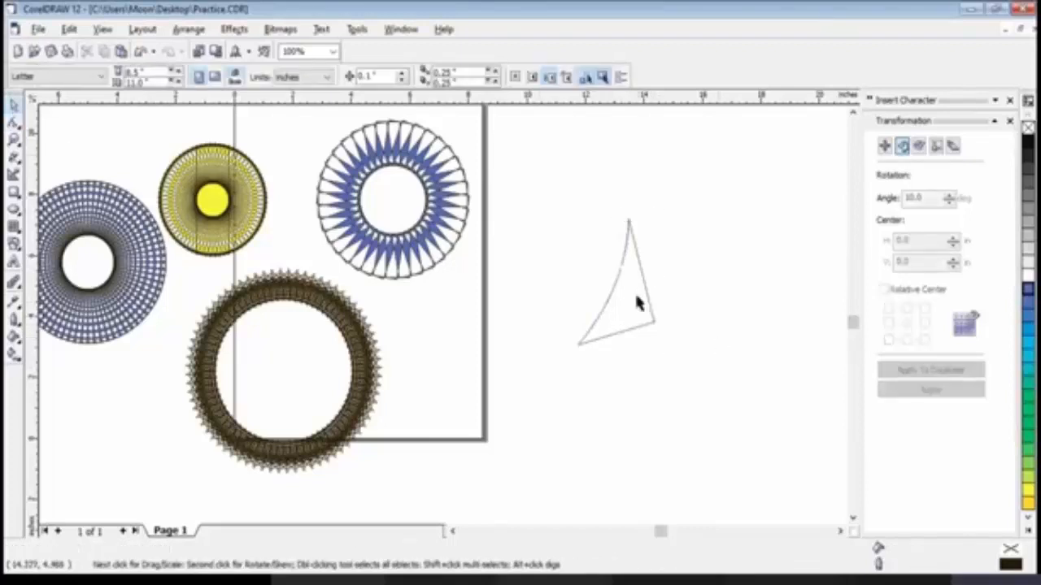
Select the curved triangle and mirror it both horizontally and vertically.
click(634, 297)
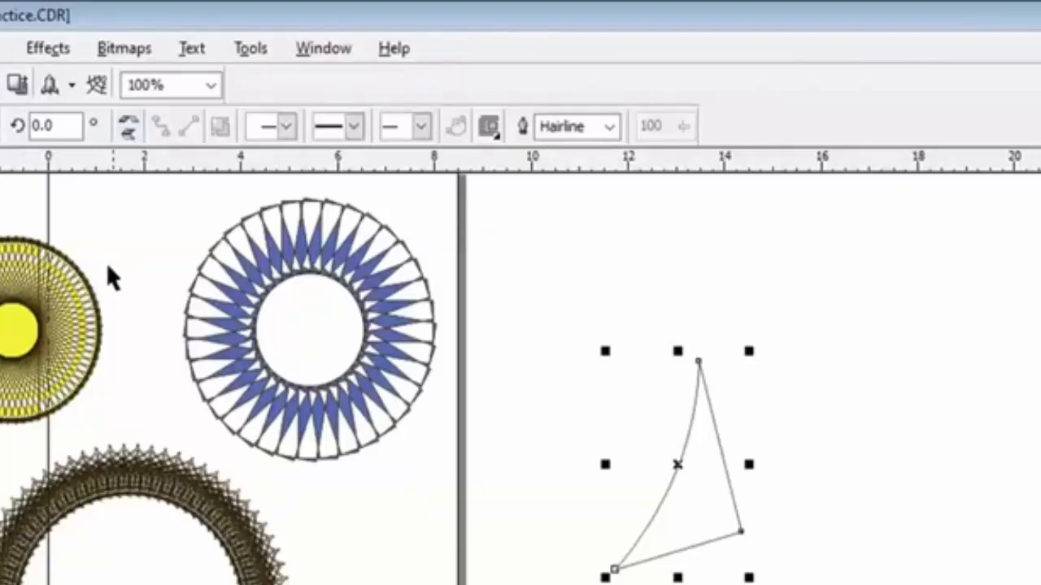
click(129, 127)
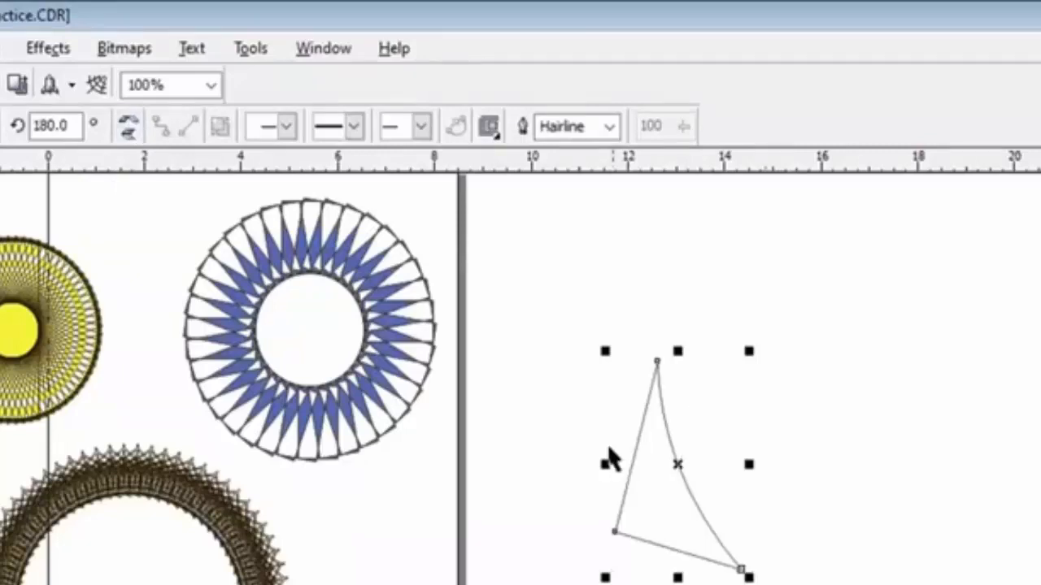
click(127, 135)
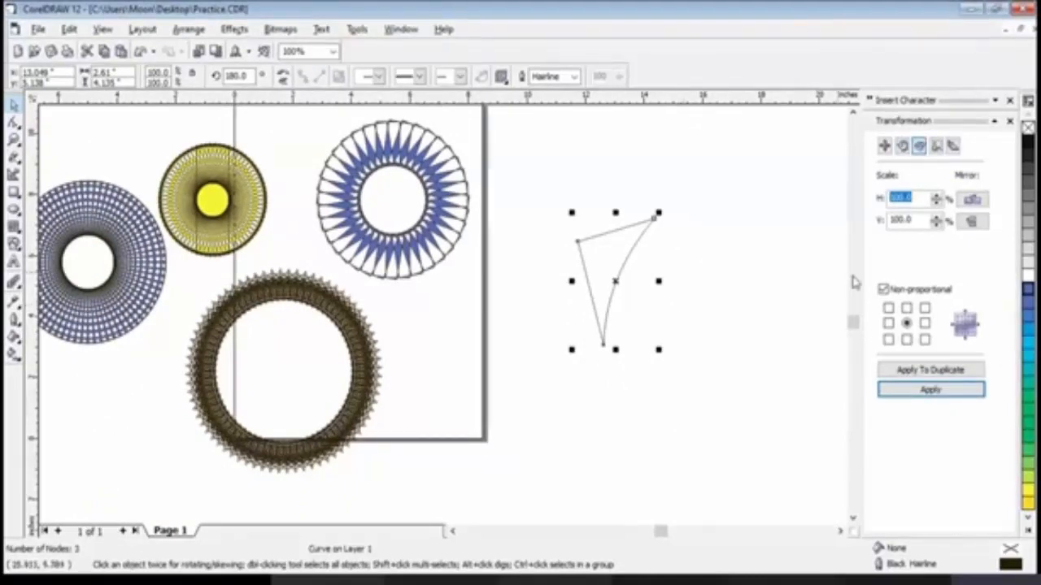
Create a horizontally mirrored duplicate of the curved triangle about its centre at 100% scale.
click(979, 203)
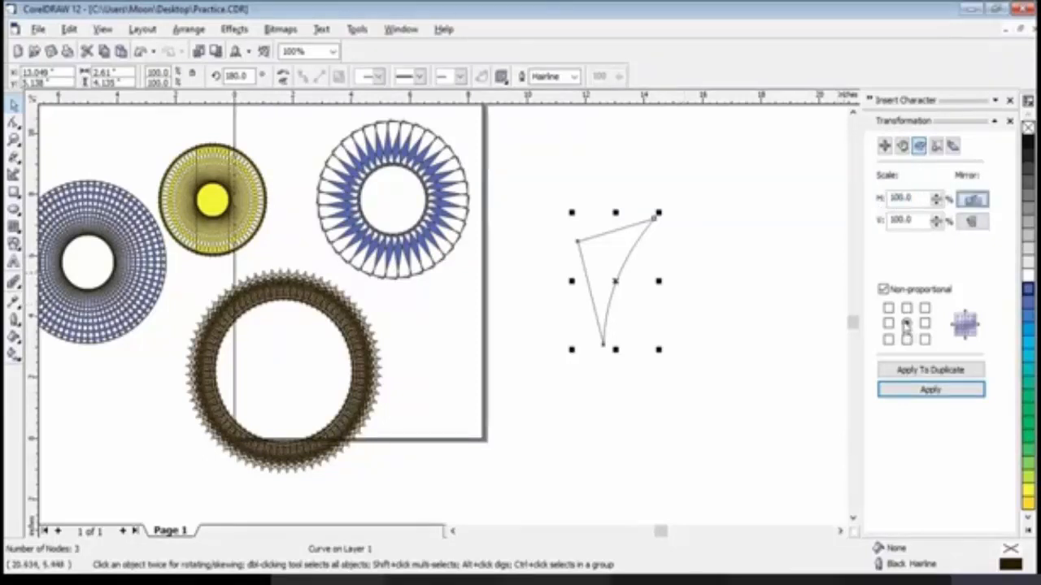
click(929, 372)
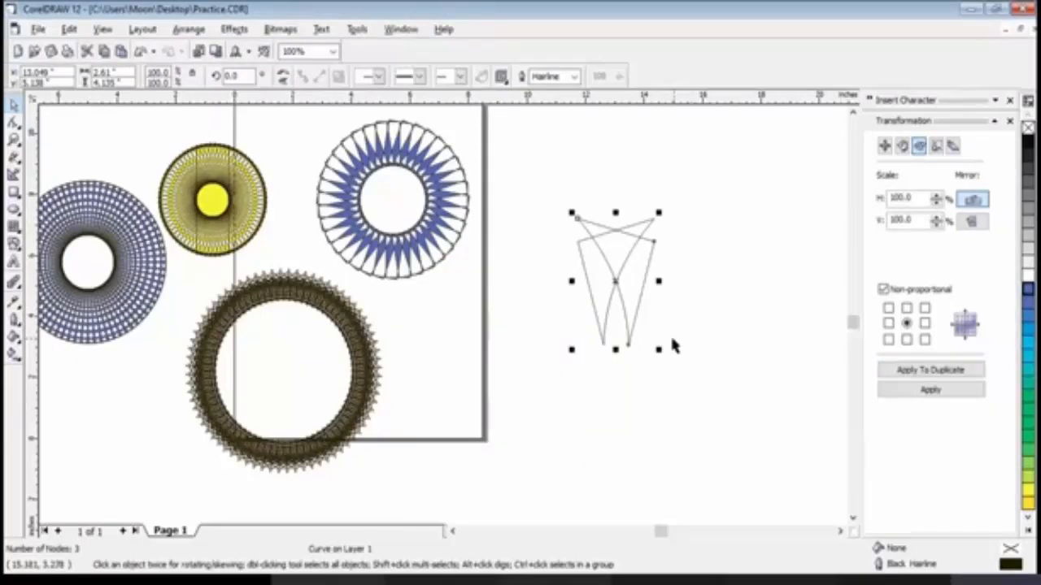
Discard the mirrored duplicate and try an unmirrored duplicate of the curved triangle at 150% horizontal scale about its centre.
click(641, 304)
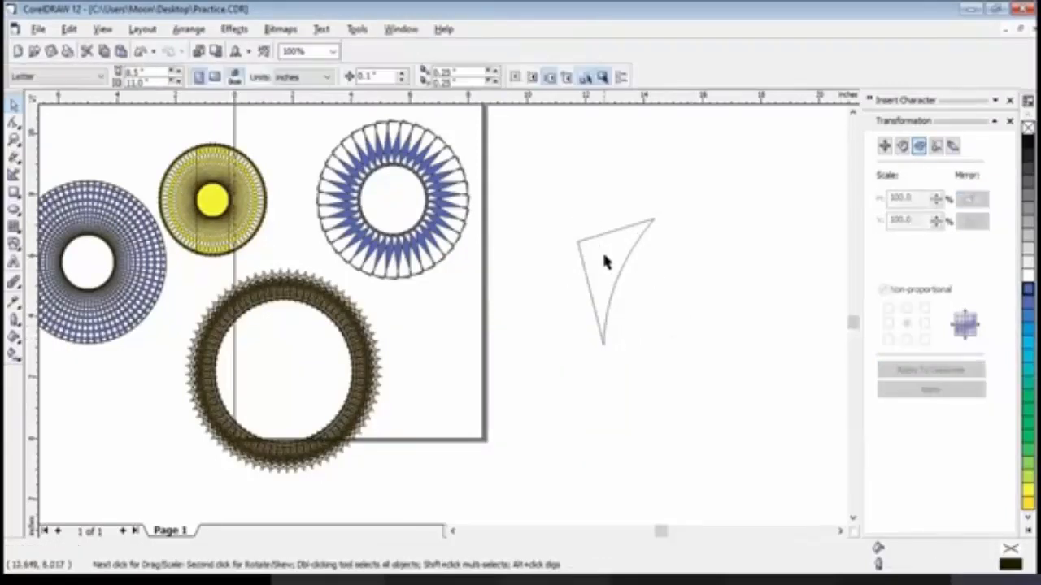
click(602, 249)
click(974, 200)
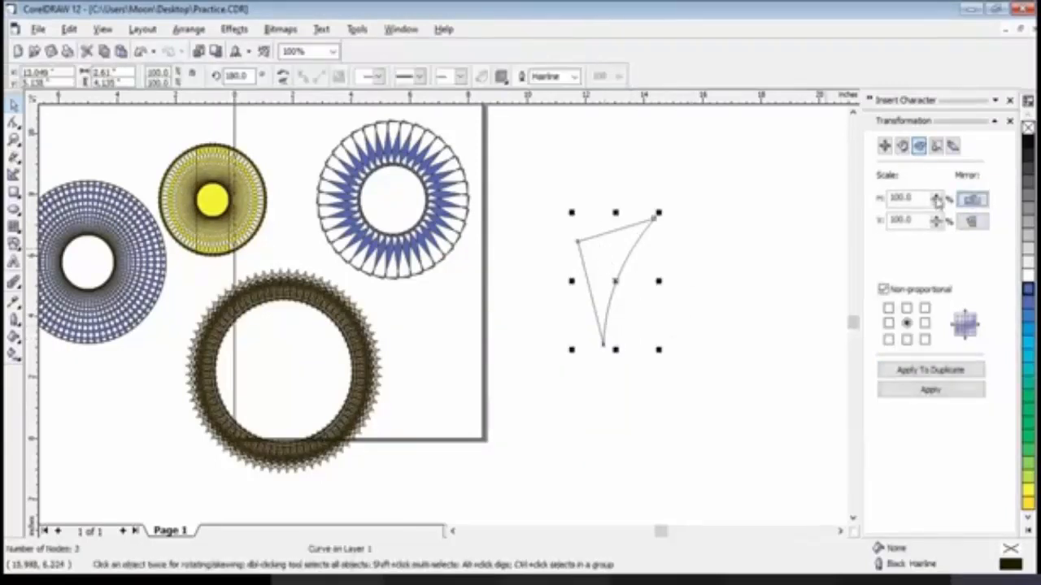
click(936, 198)
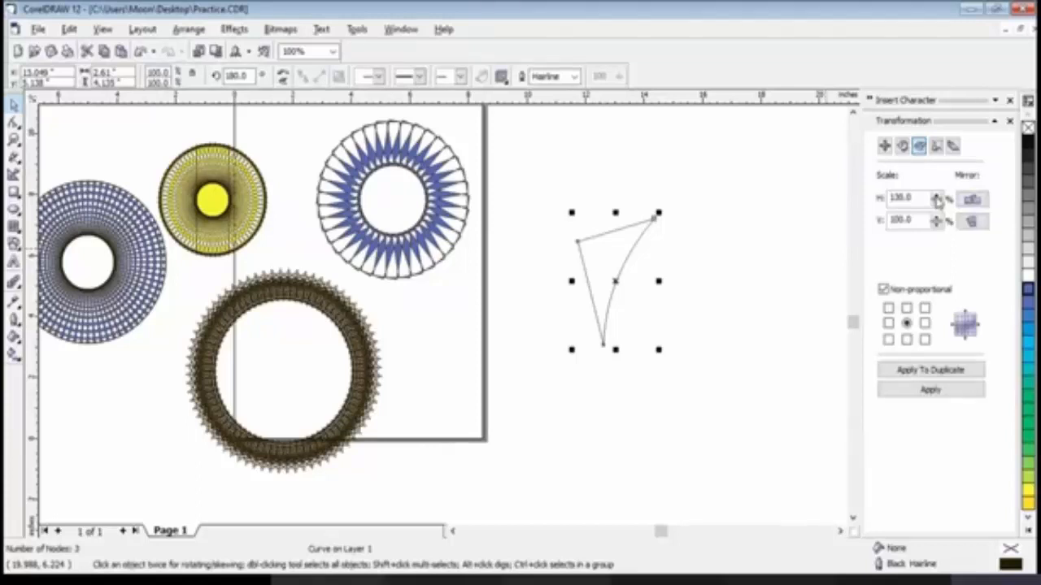
click(937, 199)
click(930, 370)
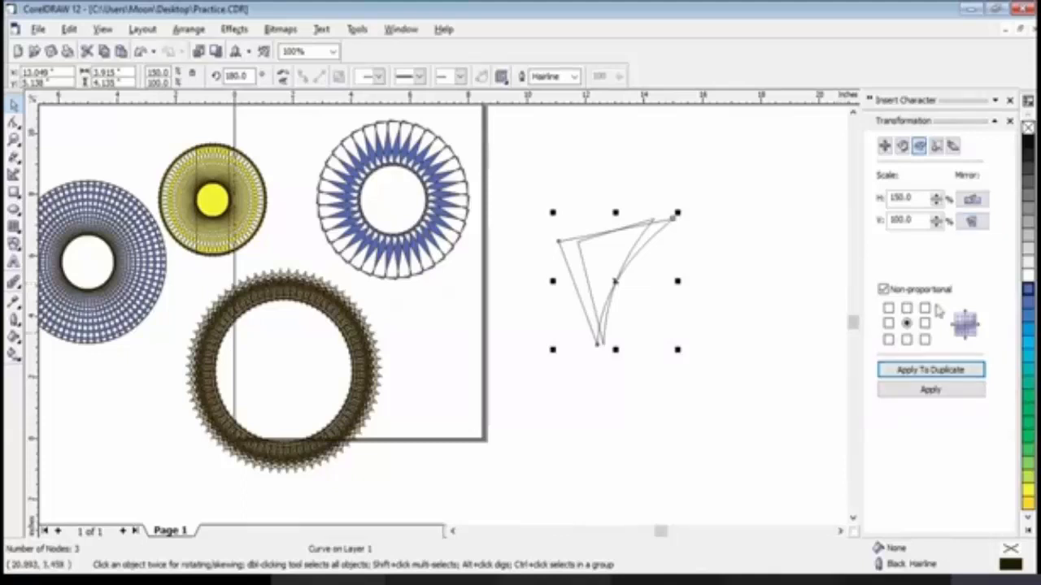
key(ctrl+z)
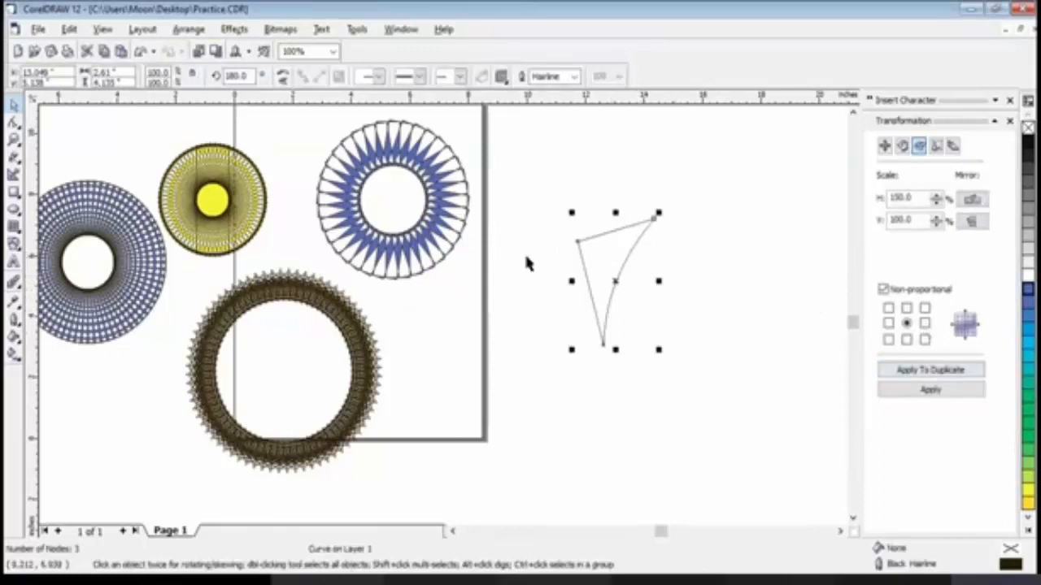
Create a horizontally mirrored duplicate of the curved triangle at 180% horizontal scale, anchored at its right middle.
click(924, 323)
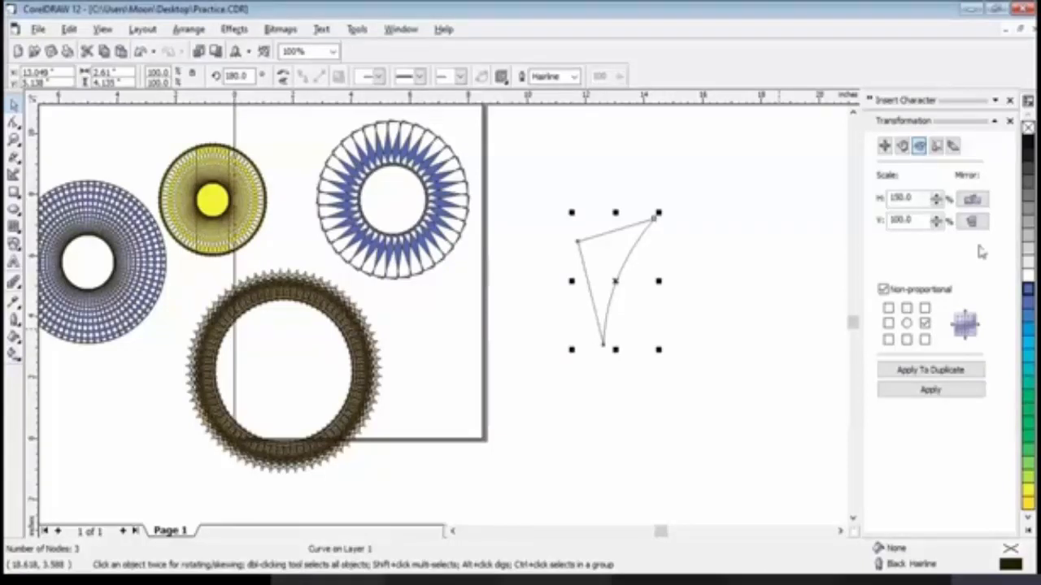
click(937, 197)
click(938, 197)
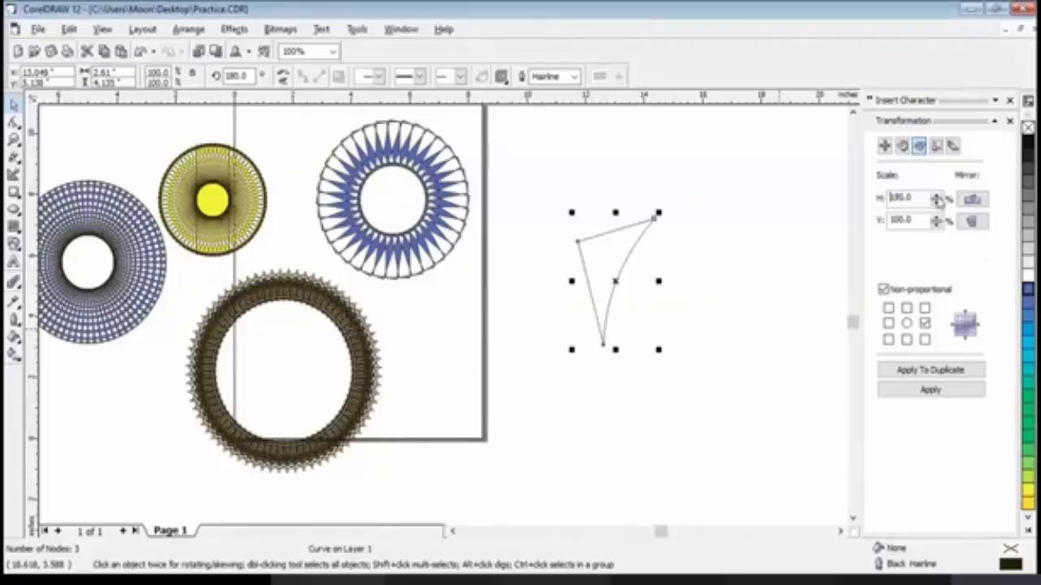
click(932, 372)
Create duplicates anchored at the bottom centre, scaled 180% horizontally and 130% vertically: one mirrored both ways, one mirrored vertically only.
drag(540, 189, 801, 374)
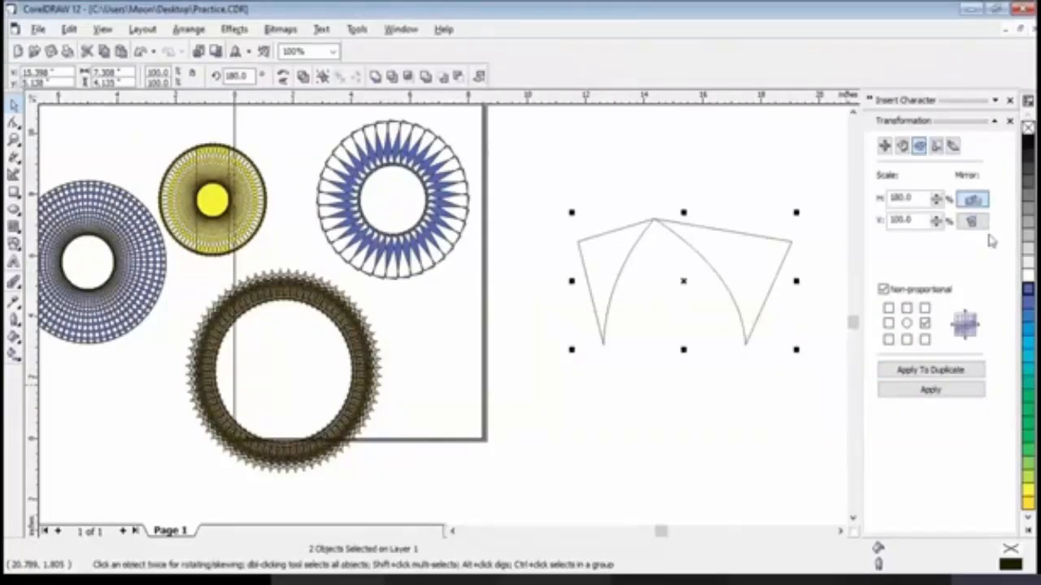
click(971, 221)
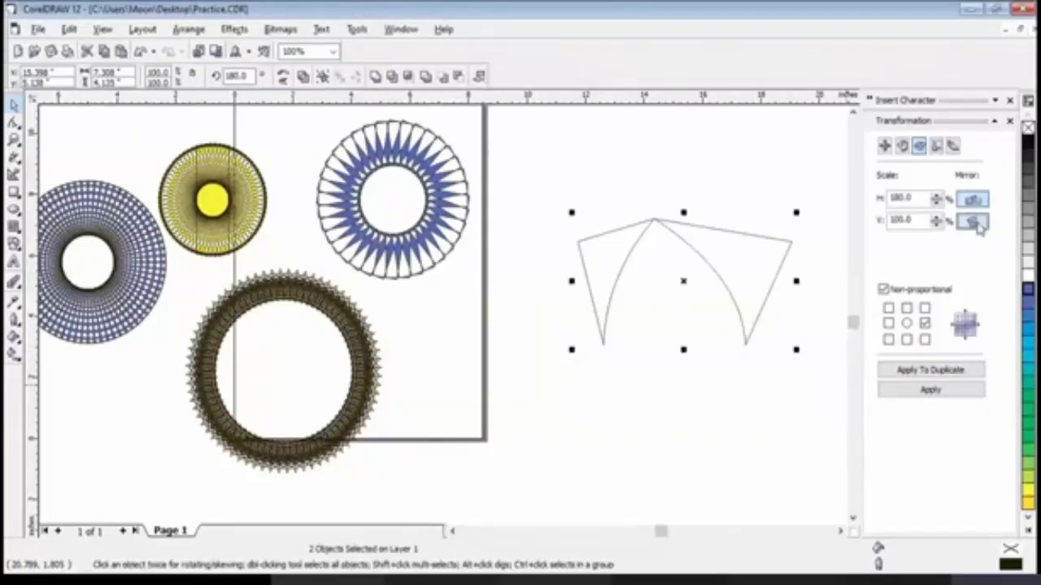
click(907, 341)
click(937, 217)
click(937, 217)
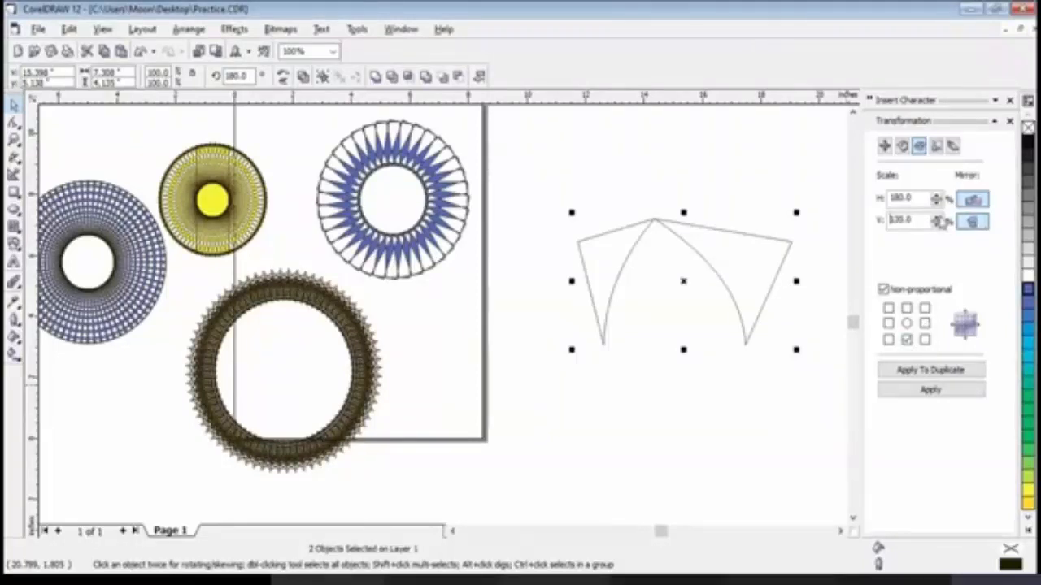
click(930, 372)
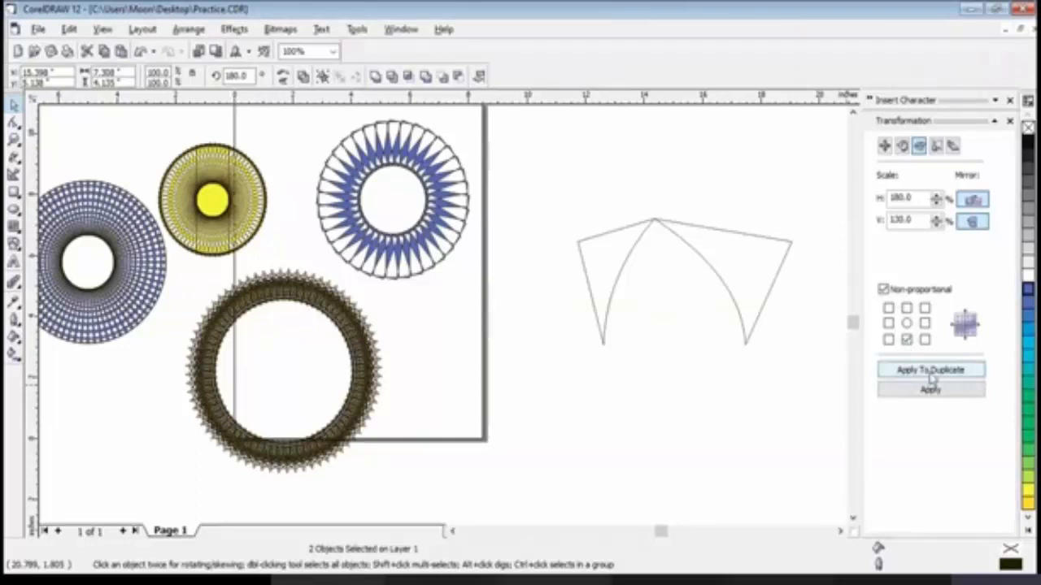
click(842, 533)
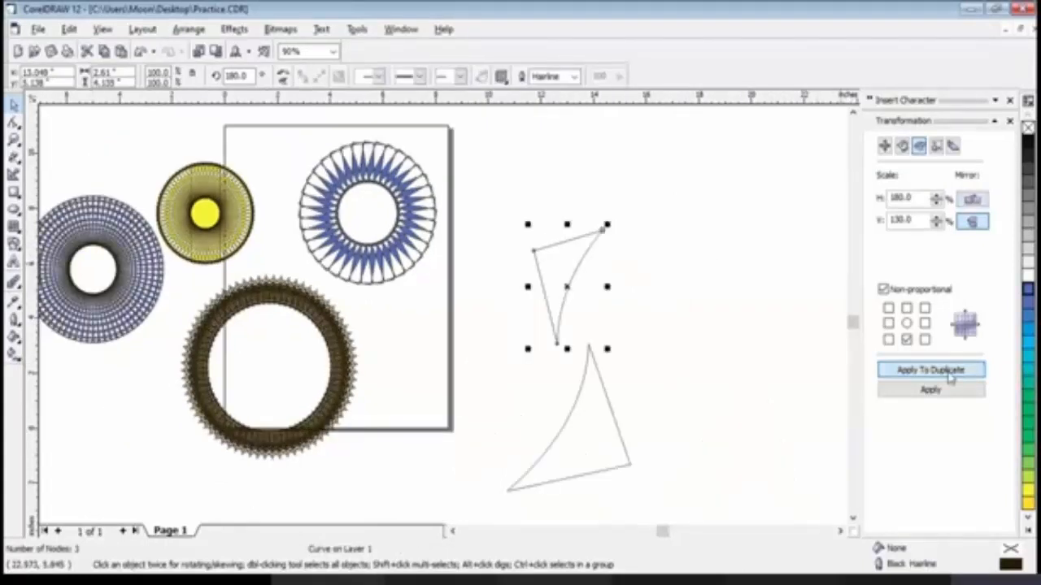
click(949, 374)
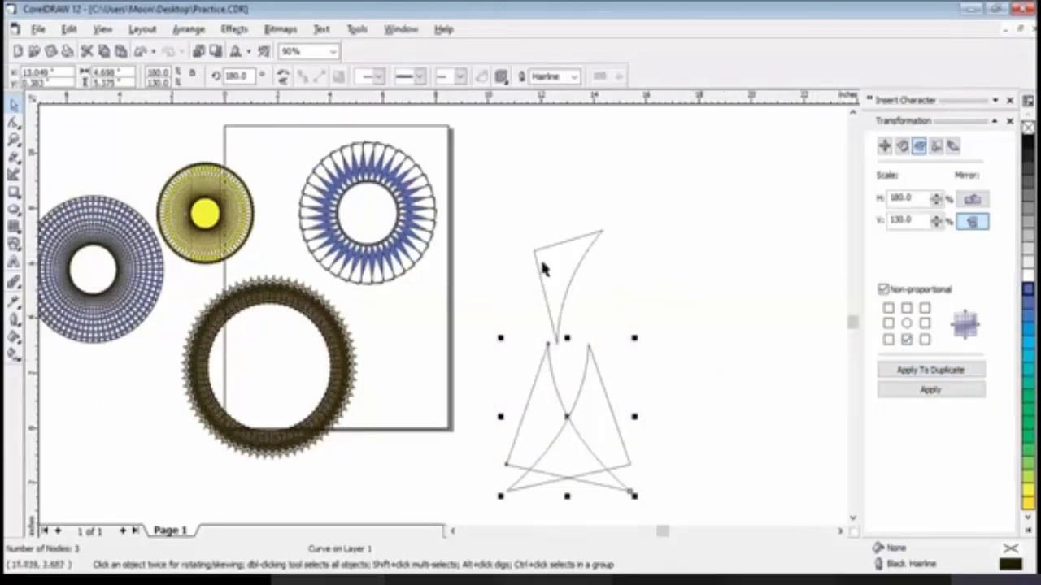
Show the Size transformation options and delete all three curved triangles beside the page.
click(936, 144)
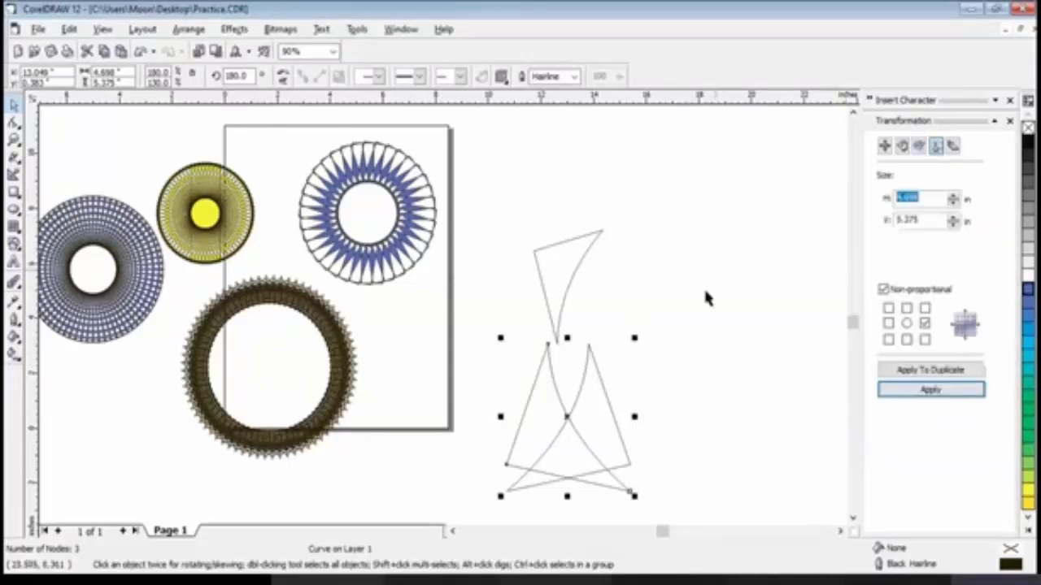
click(482, 217)
drag(492, 227, 688, 493)
key(Delete)
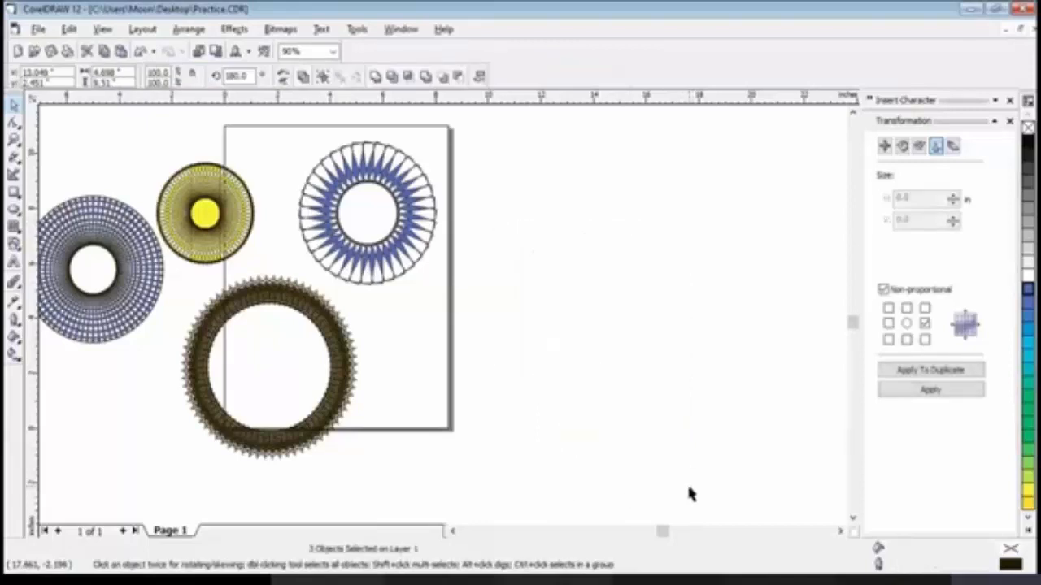
Draw a rectangle beyond the page's right edge and enlarge it from its lower-right corner to about 5.65 by 3.70 in.
click(14, 192)
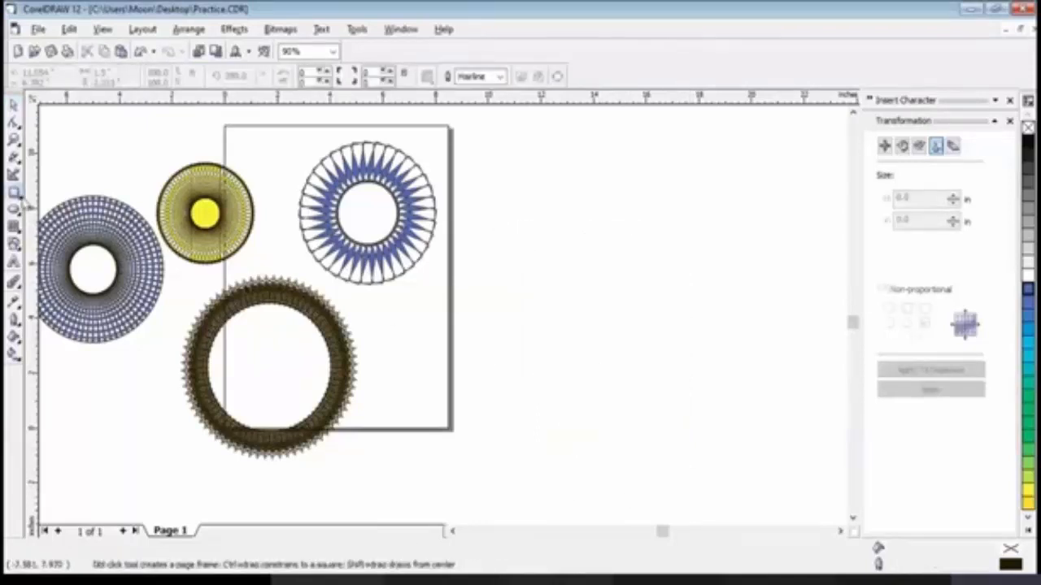
drag(619, 309, 493, 222)
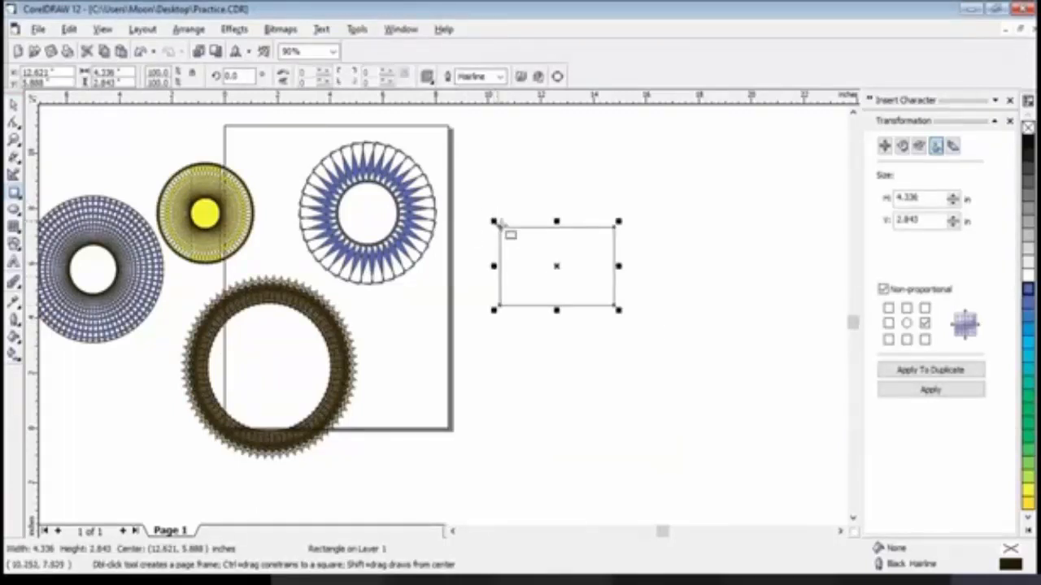
drag(619, 310, 655, 333)
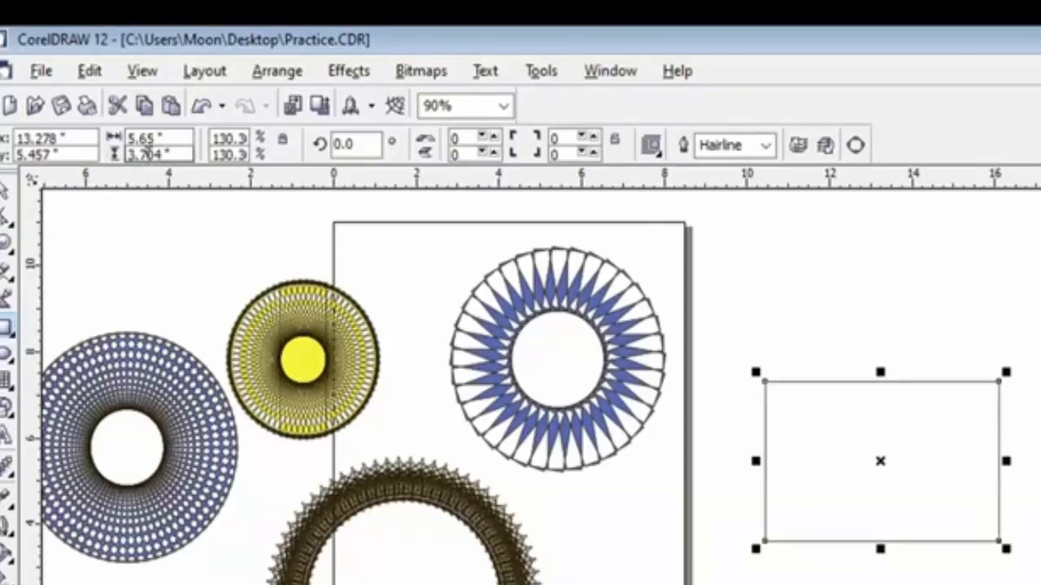
Set the rectangle's height to 5.65 in.
click(161, 154)
double_click(160, 155)
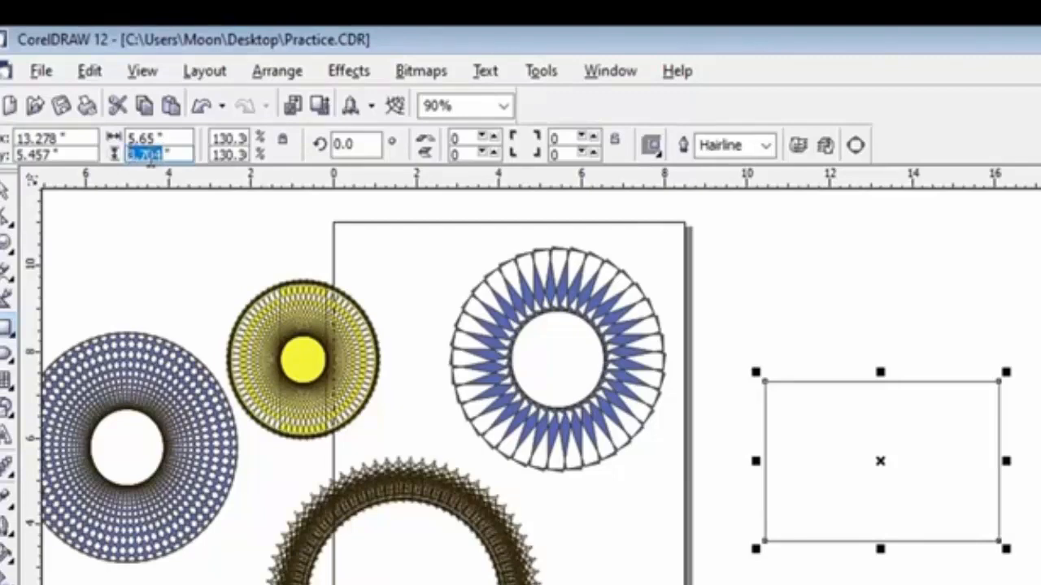
text(5.)
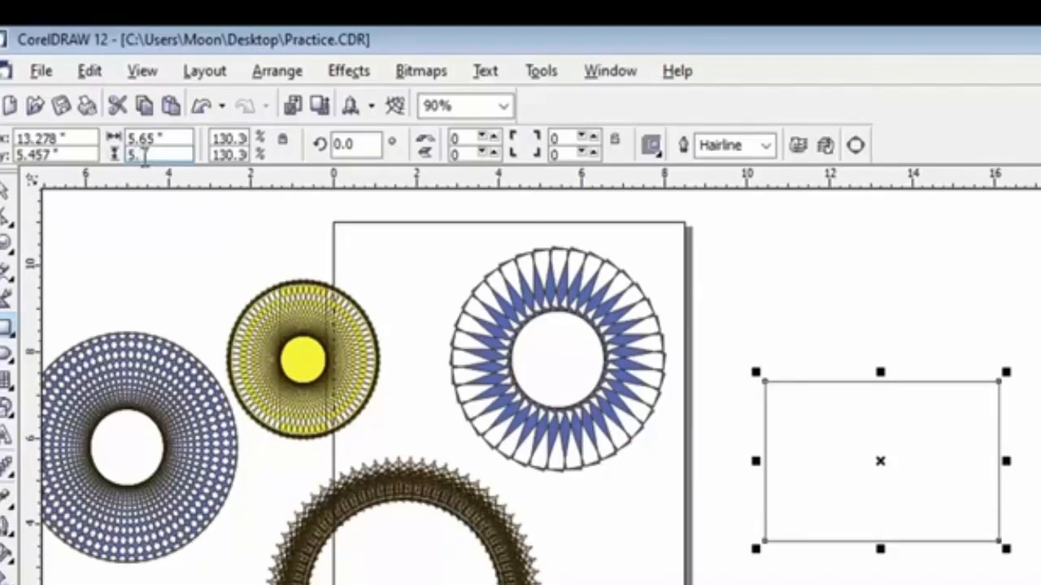
text(65)
key(Return)
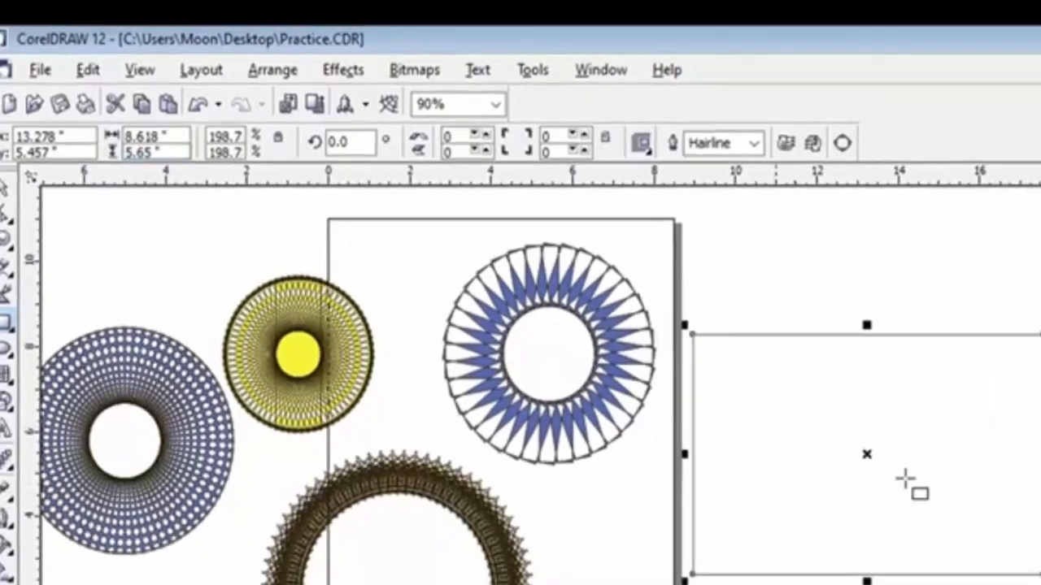
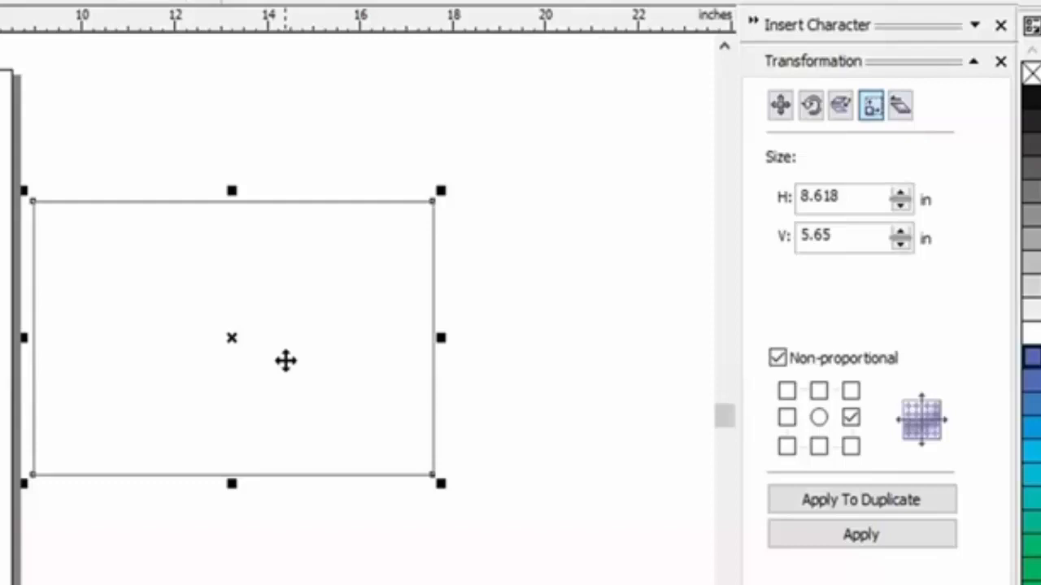
Create a centred duplicate of the rectangle sized 7.618 in wide and 4.65 in tall.
click(819, 417)
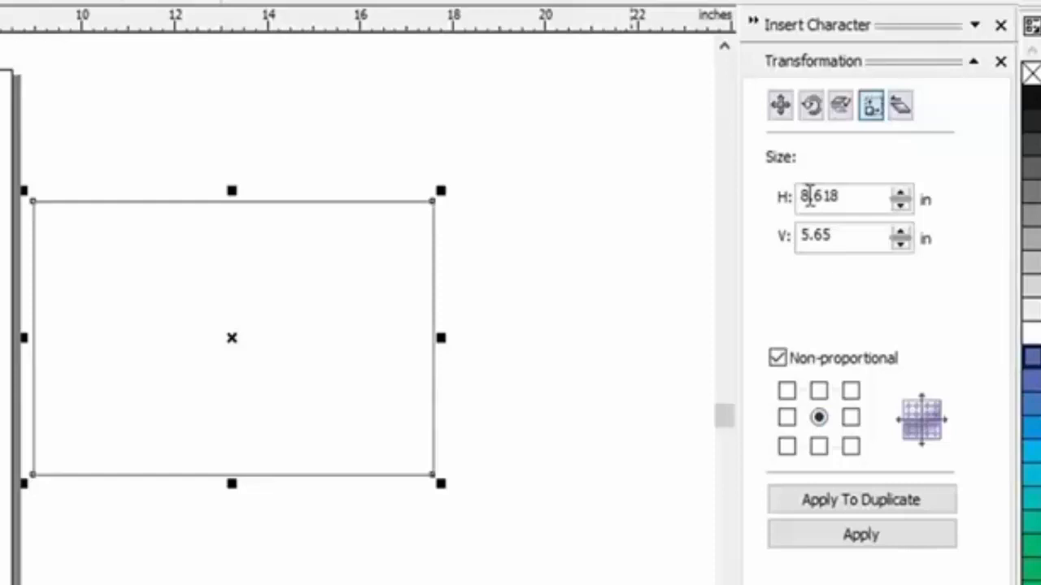
drag(809, 196, 802, 196)
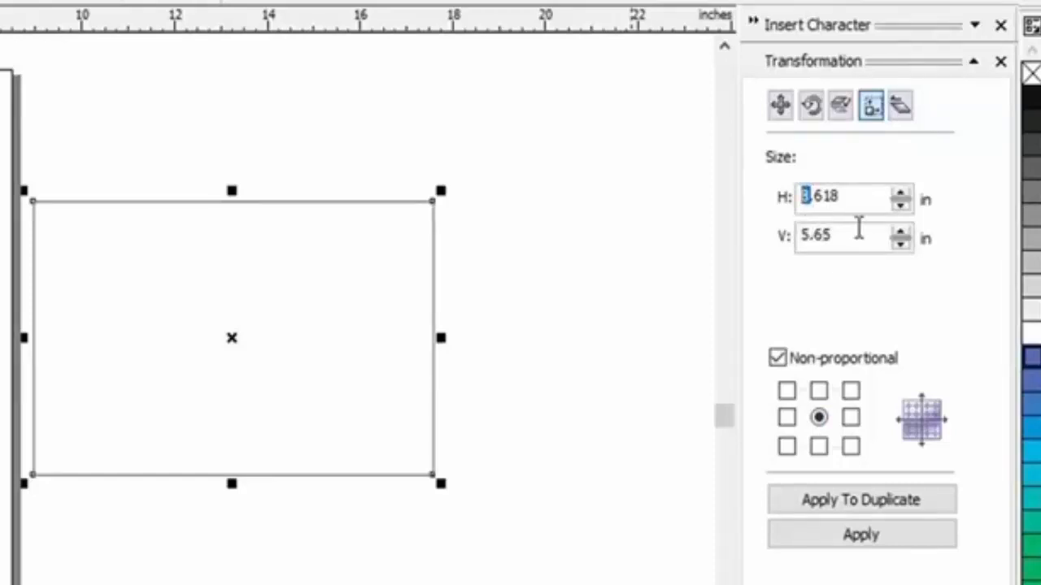
text(7)
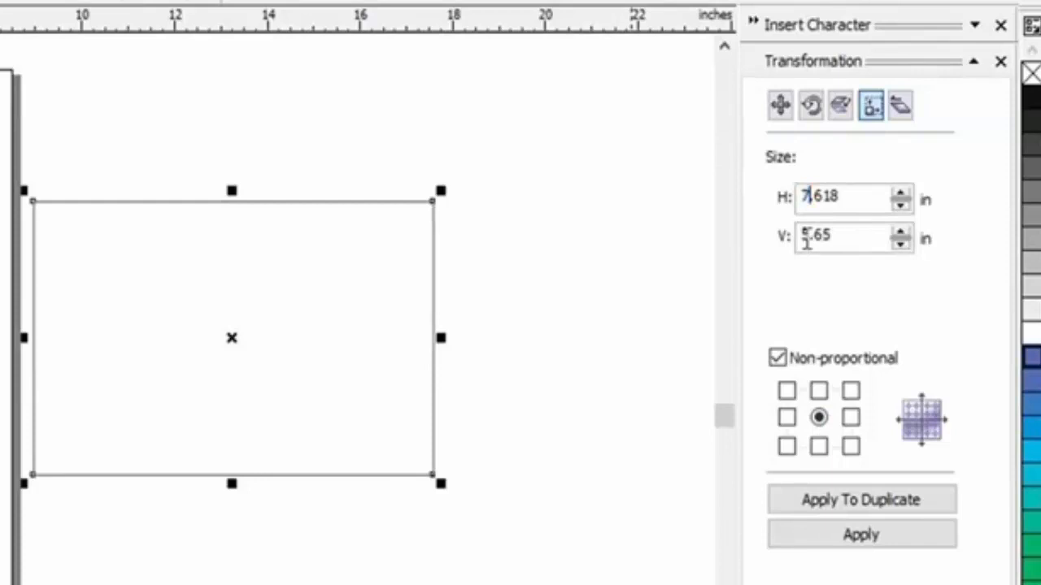
drag(809, 236, 802, 236)
text(4)
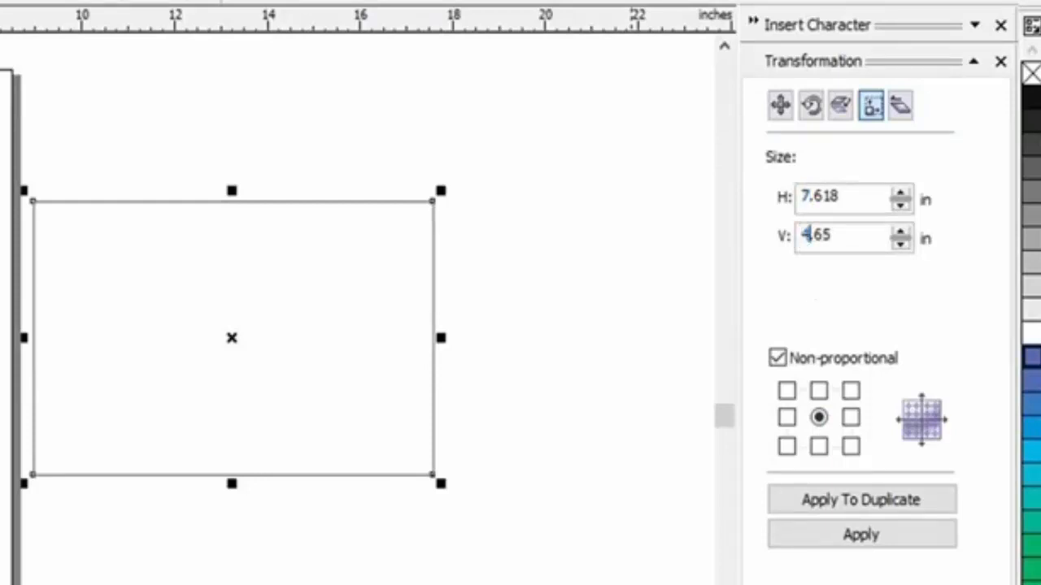
click(899, 508)
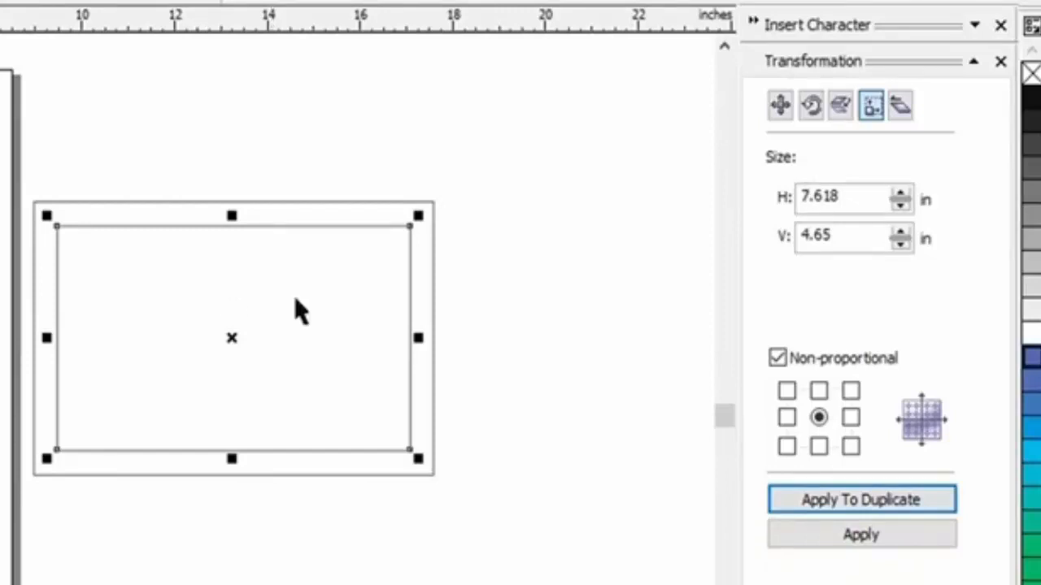
Create another centred duplicate inside the nested rectangles, sized 6.618 in wide and 3.65 in tall.
drag(811, 192, 805, 192)
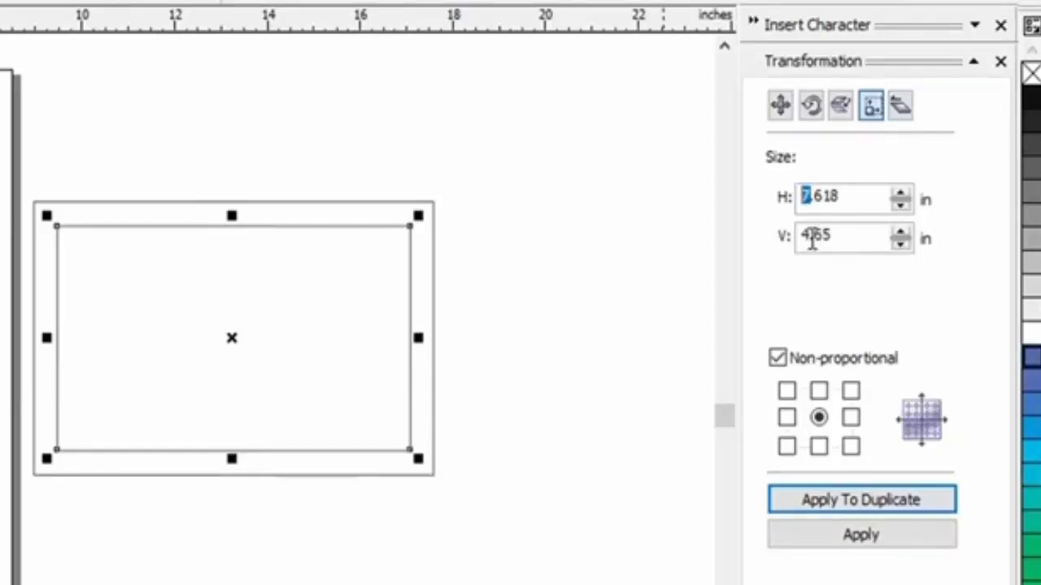
text(6)
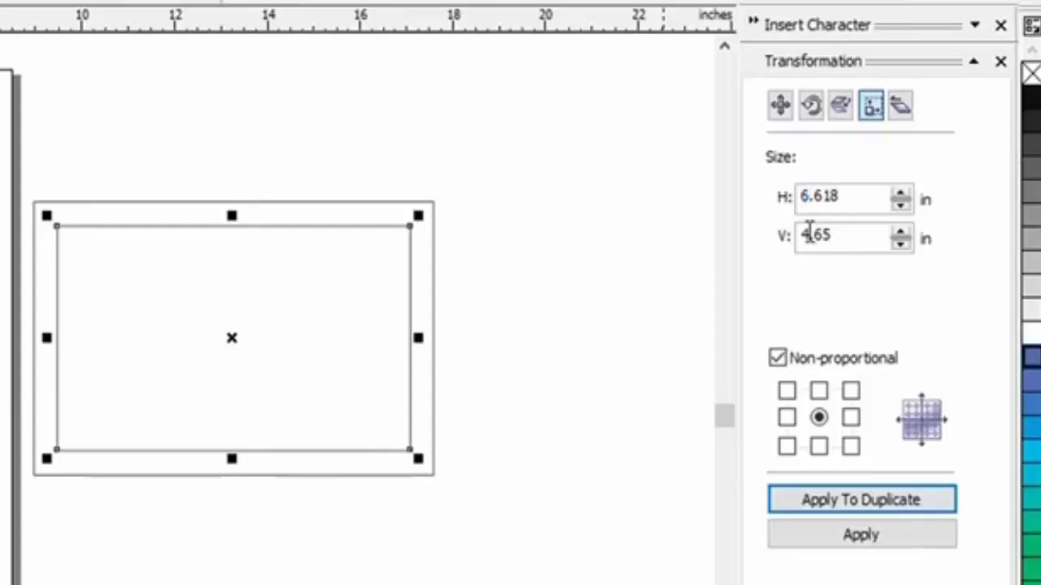
drag(809, 234, 802, 235)
text(3)
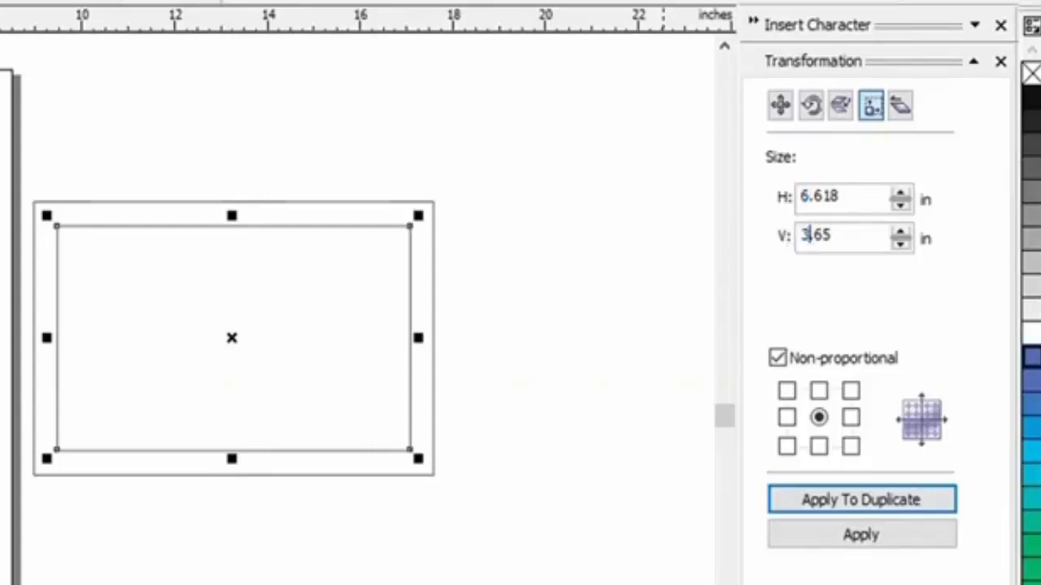
click(882, 508)
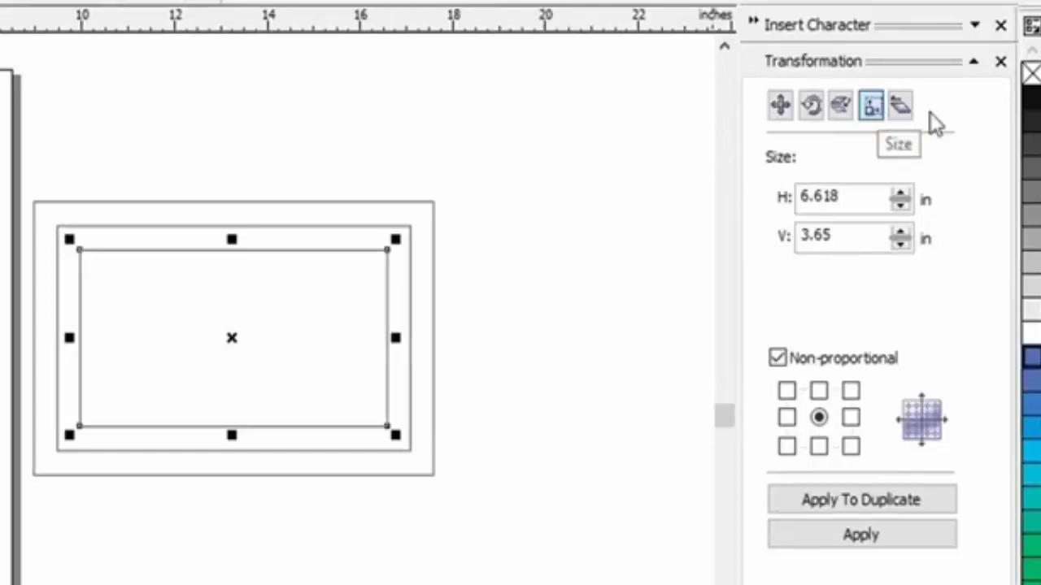
Show the Skew transformation options and draw a rectangle about 5.2 by 2.9 in below the nested rectangles.
click(900, 106)
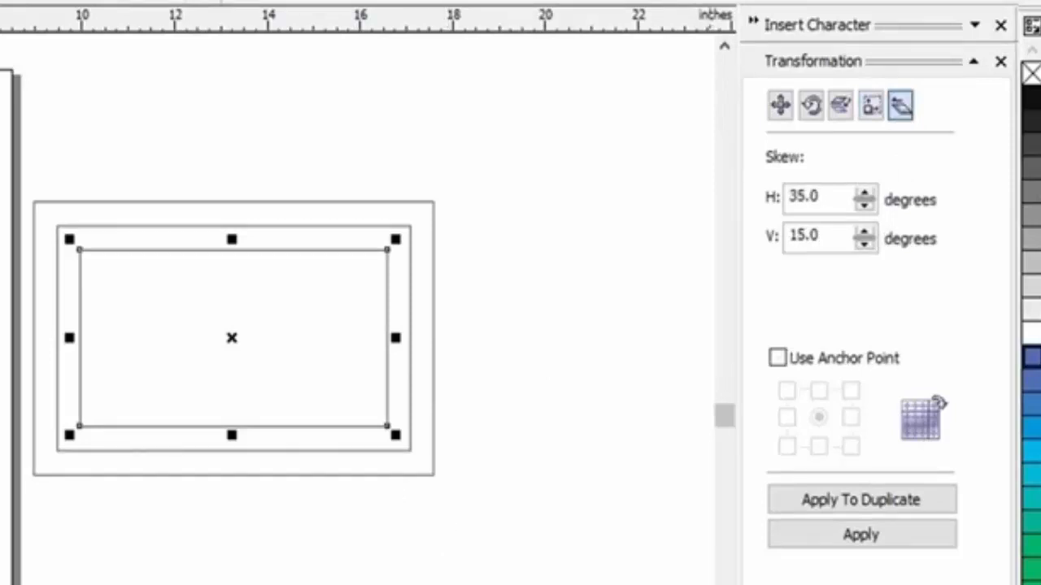
scroll(357, 309, down, 2)
scroll(358, 309, down, 2)
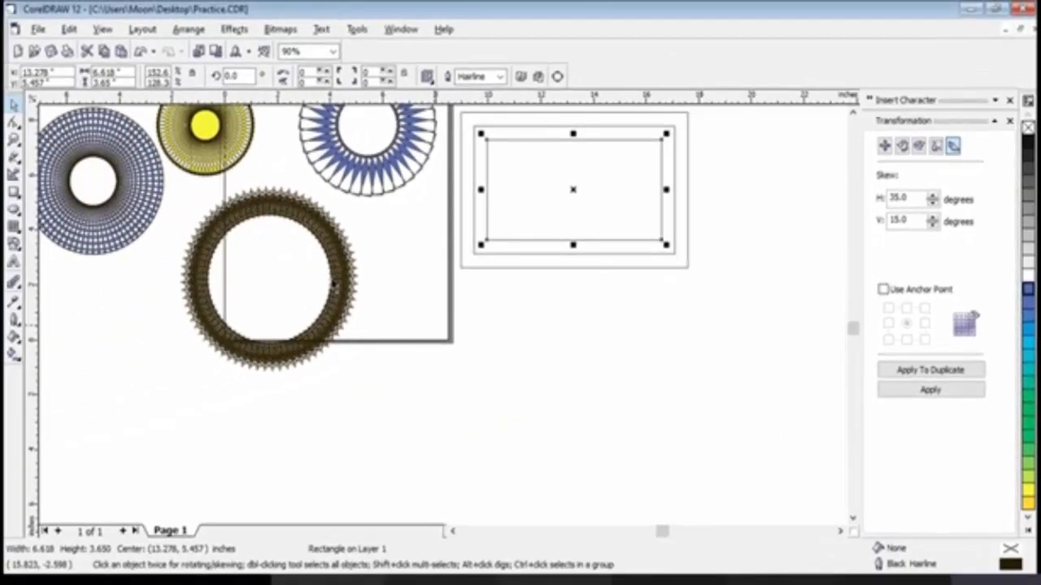
click(14, 192)
drag(506, 312, 584, 354)
drag(643, 386, 642, 388)
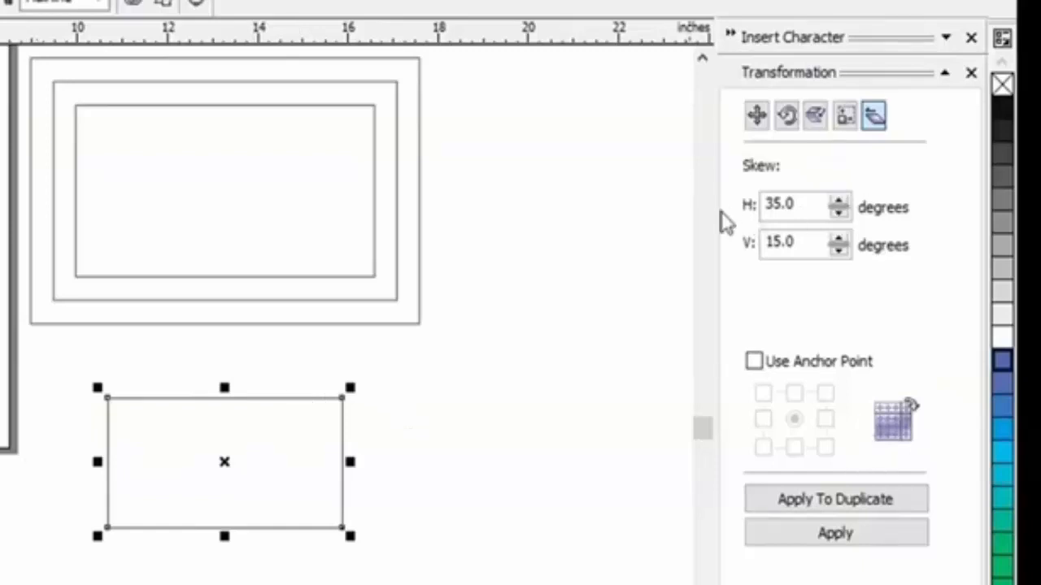
Skew the rectangle 60 degrees horizontally and 15 degrees vertically, and delete the skewed shape.
click(839, 200)
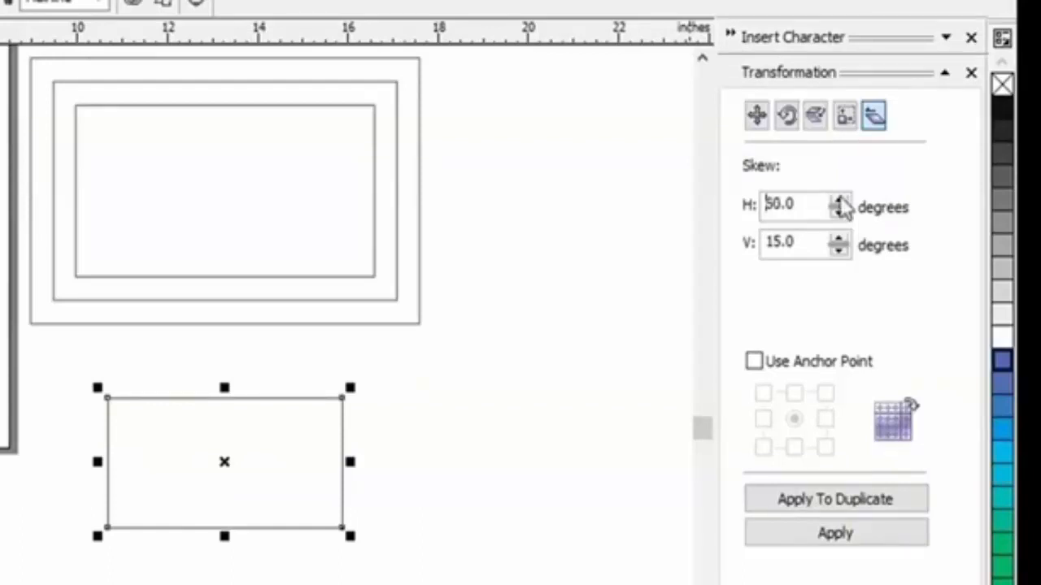
click(823, 539)
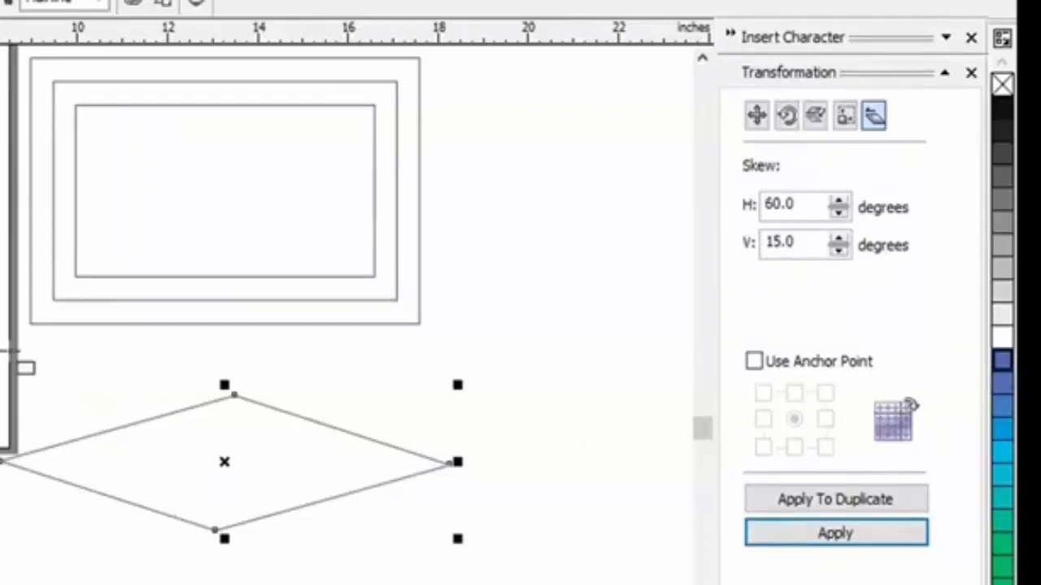
key(Delete)
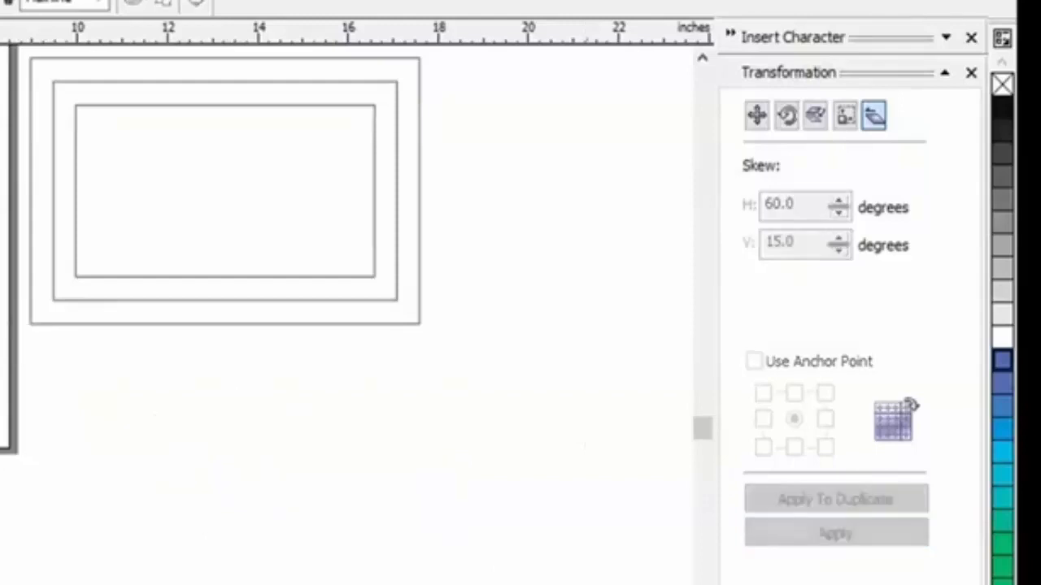
Draw a rectangle about 4.05 by 2.61 in below the nested rectangles and create a duplicate skewed 60 degrees horizontally and 45 degrees vertically.
drag(136, 391, 320, 513)
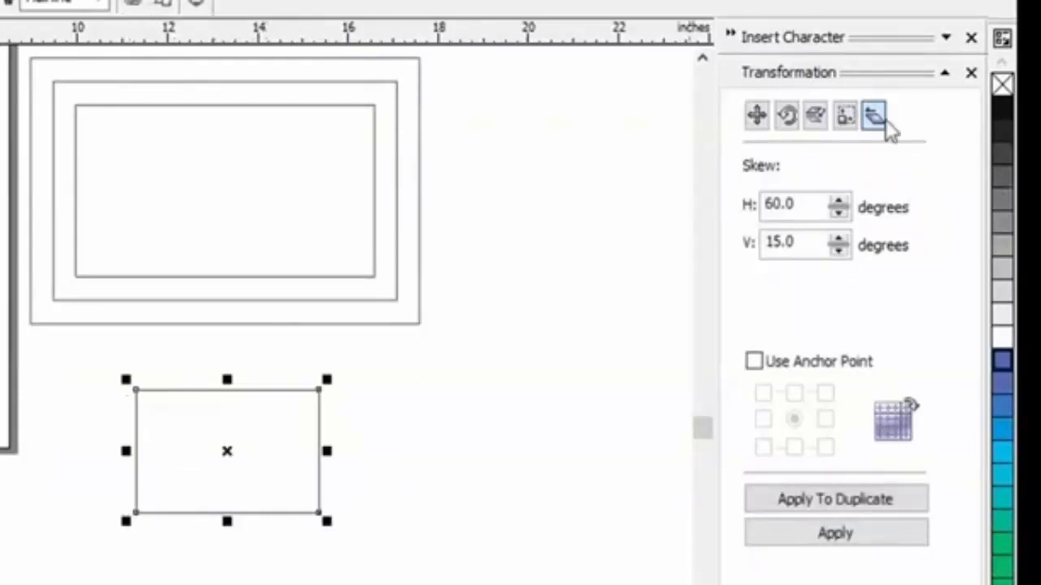
click(839, 238)
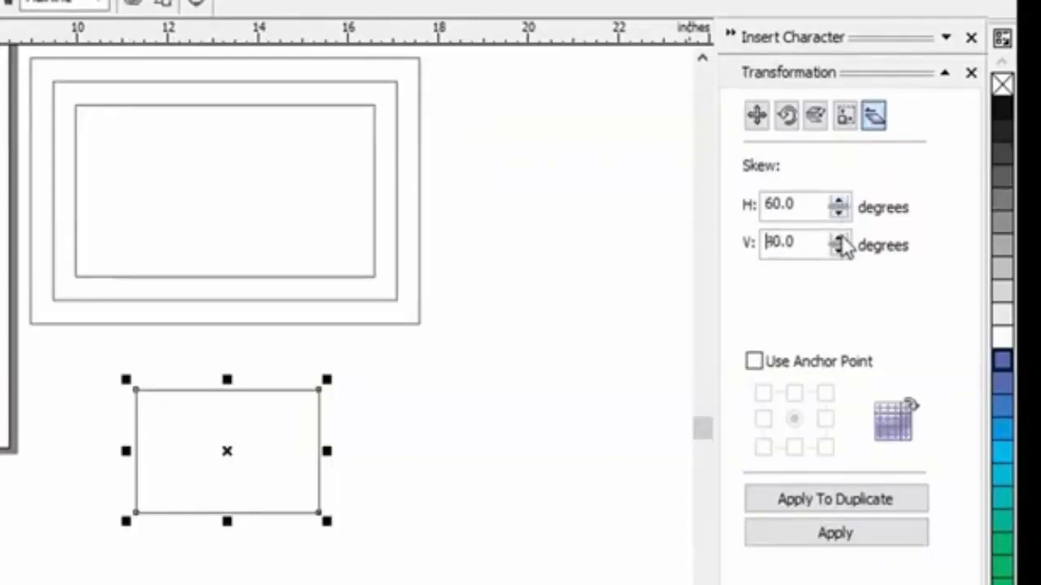
click(840, 238)
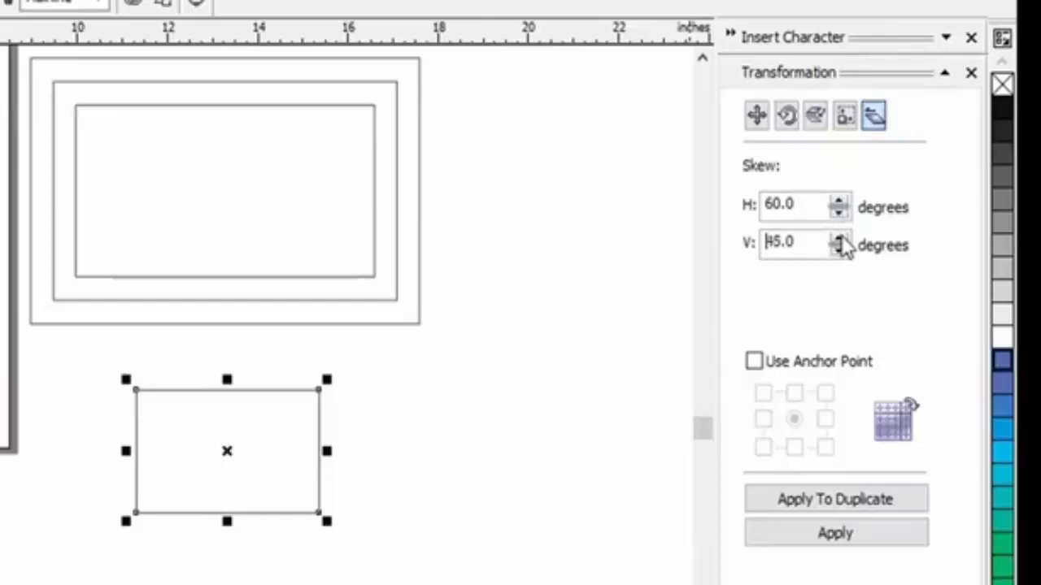
click(846, 511)
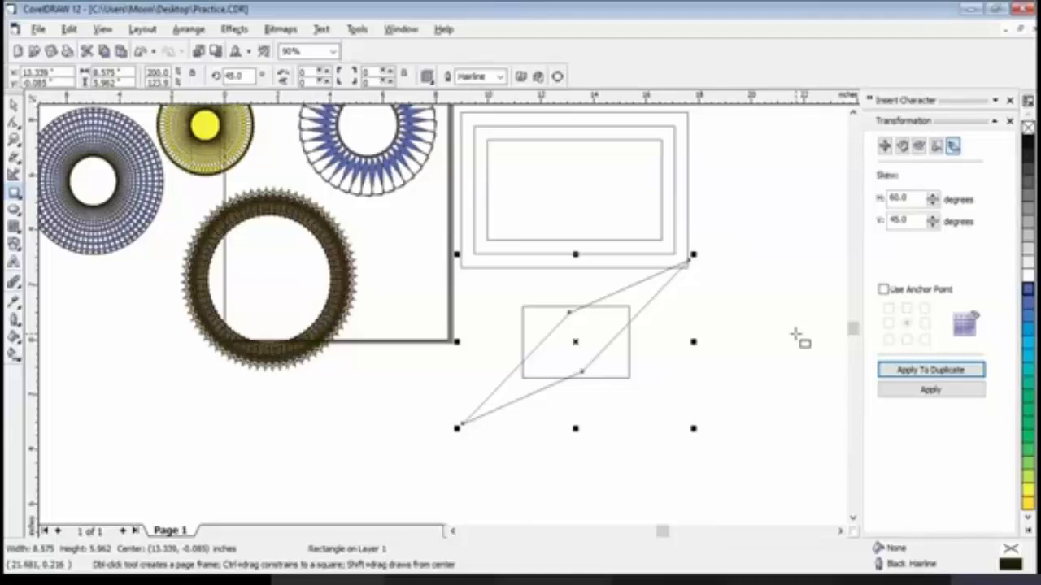
Delete the skewed duplicate and move the remaining rectangle about 4.5 in down into the empty area.
click(852, 518)
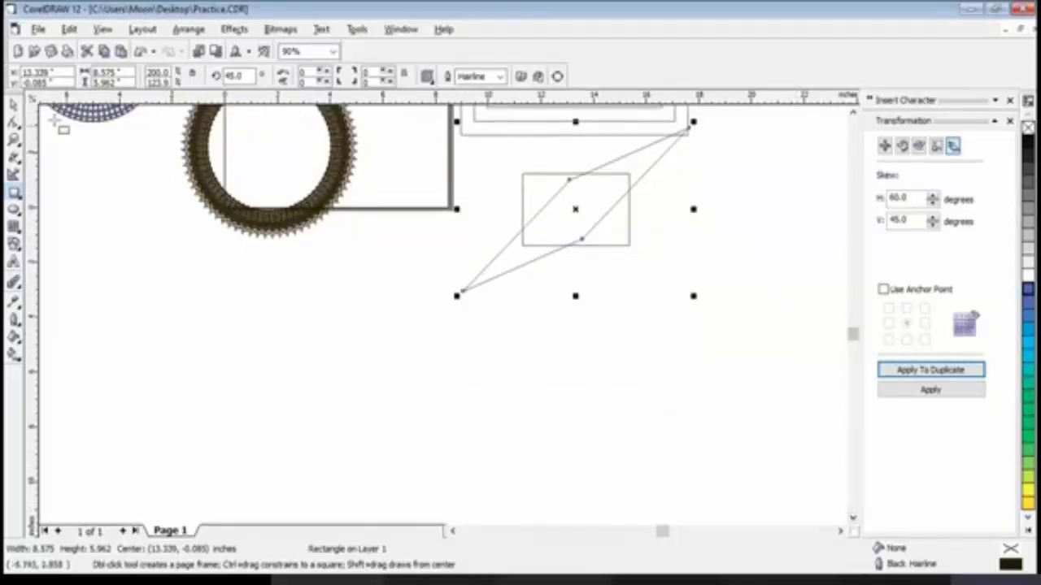
click(14, 106)
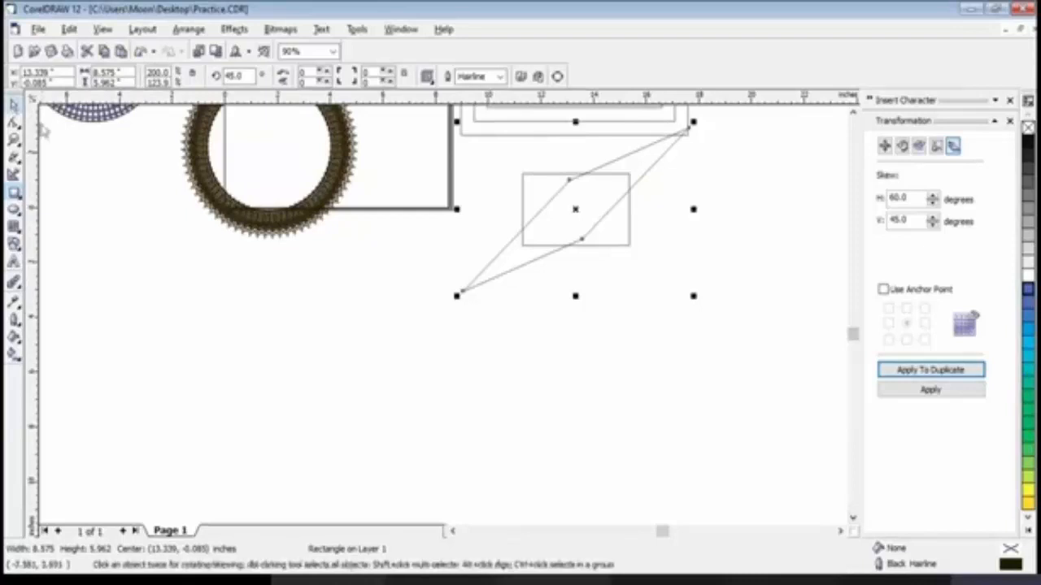
click(622, 329)
key(Delete)
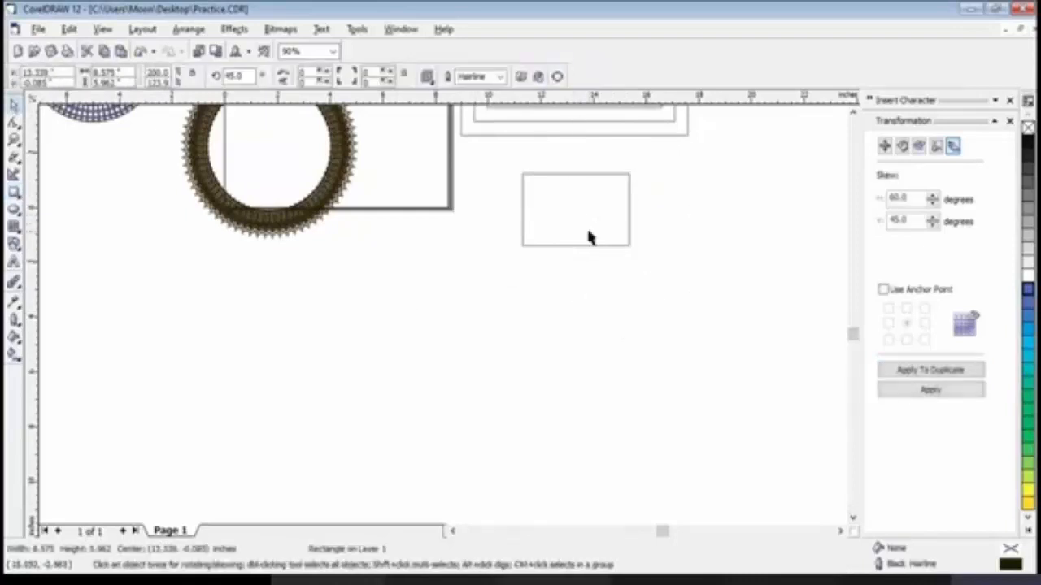
drag(583, 218, 560, 339)
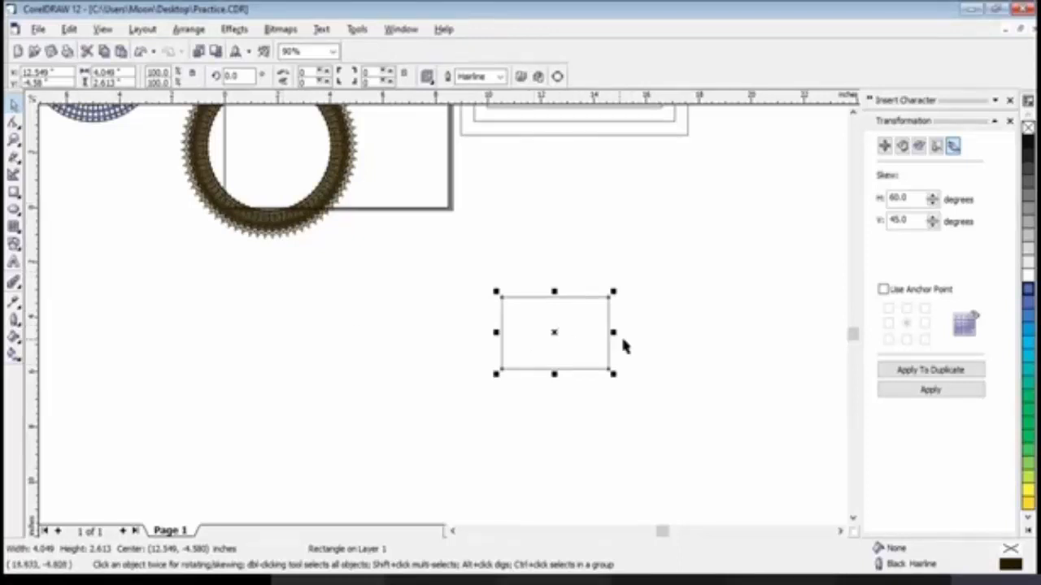
click(643, 342)
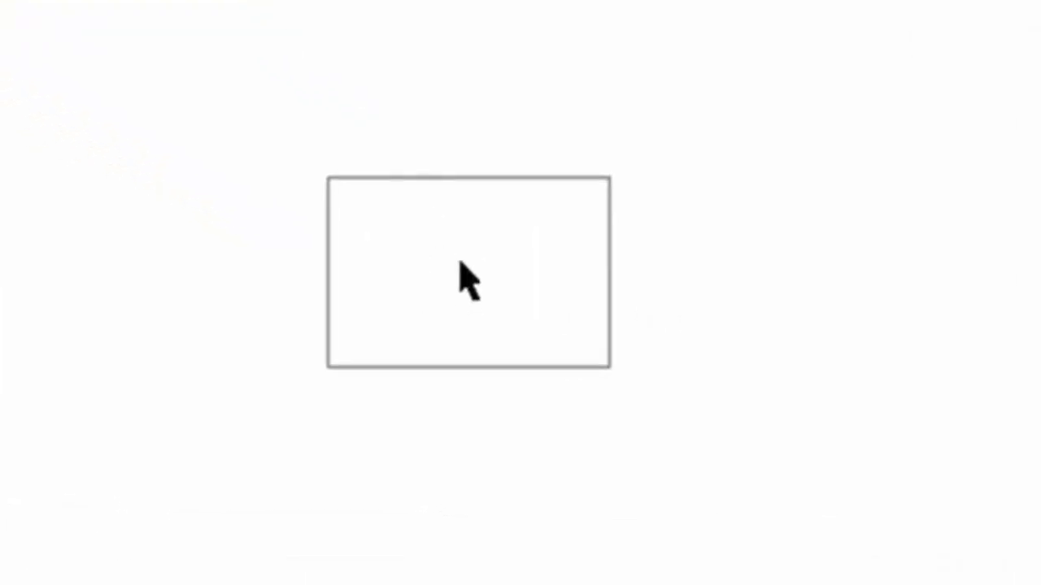
Give the rectangle an 8.0 pt outline and a blue fill.
click(460, 268)
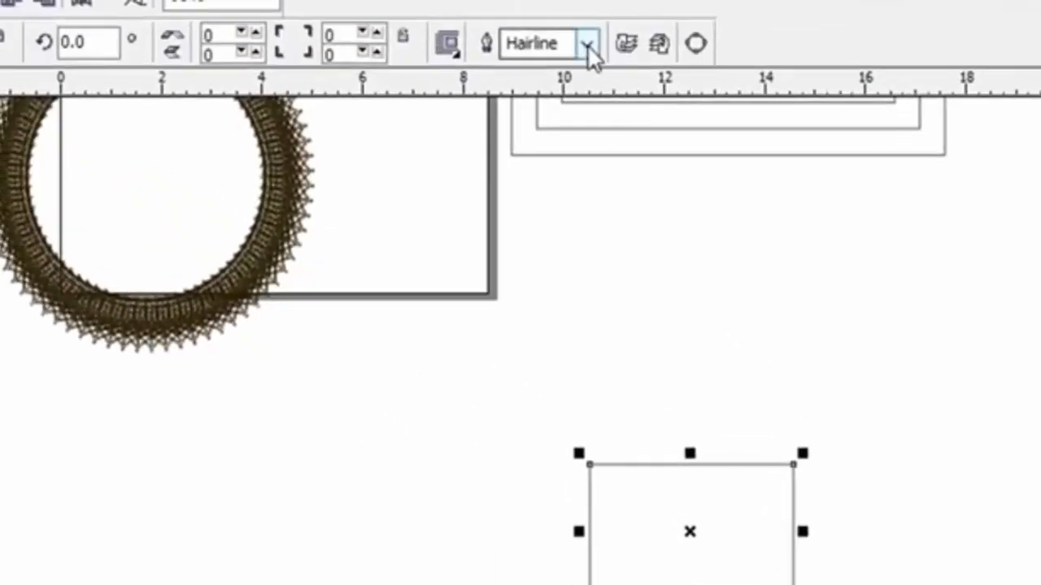
click(589, 47)
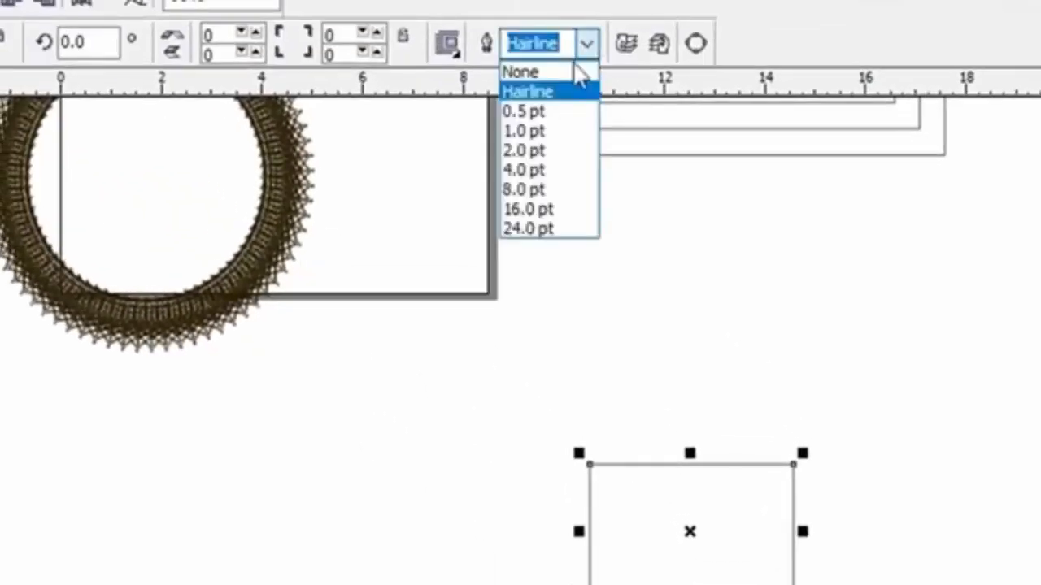
click(540, 192)
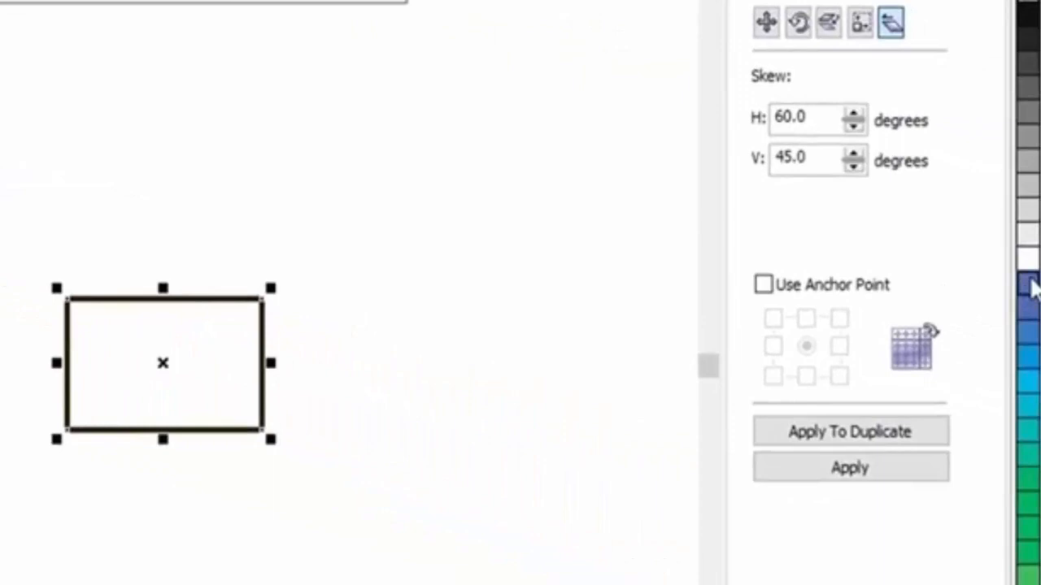
click(1028, 283)
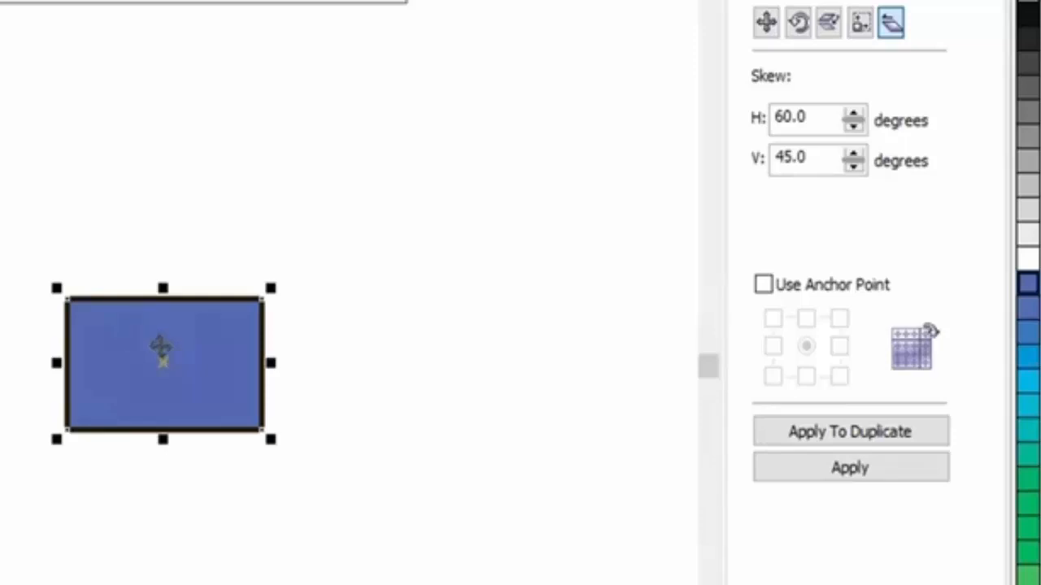
click(390, 366)
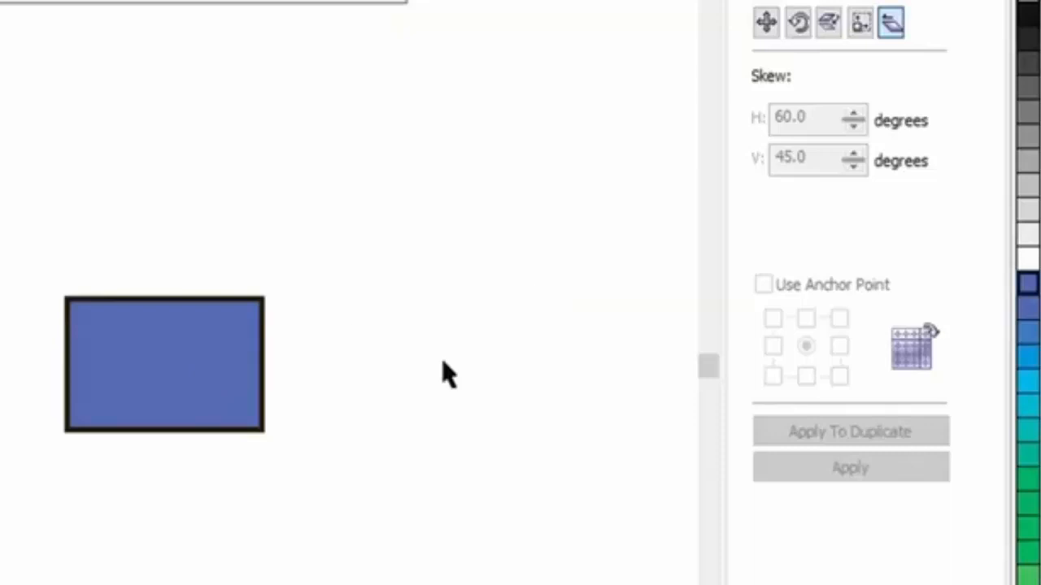
click(173, 346)
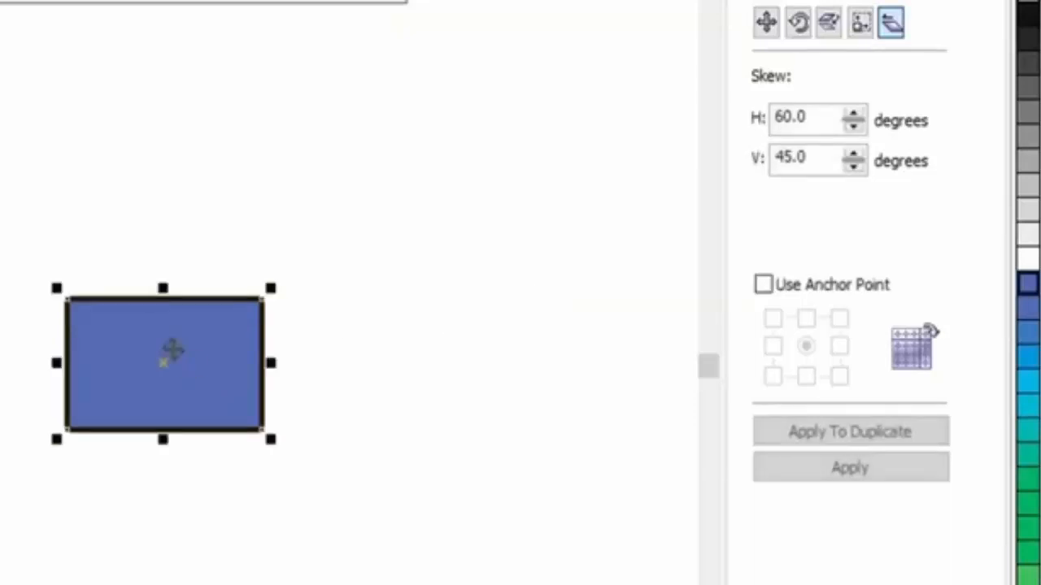